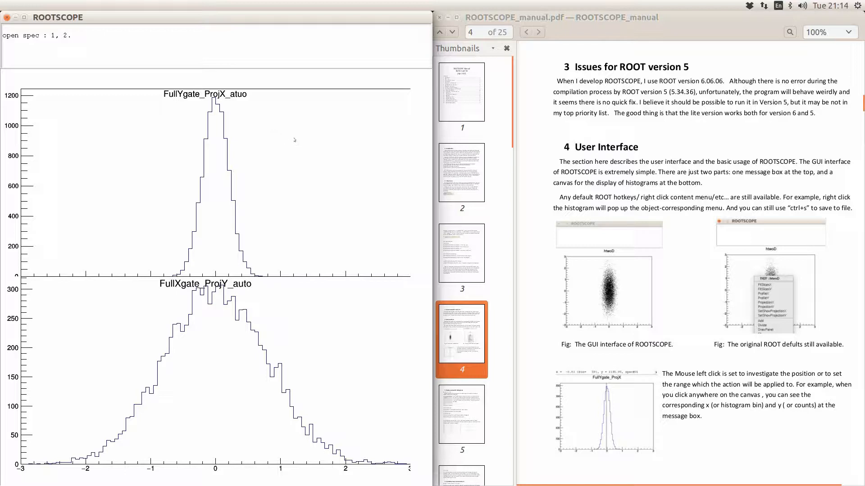
- Look over the upper histogram's style and binning settings in its editor, then close it
right_click(221, 114)
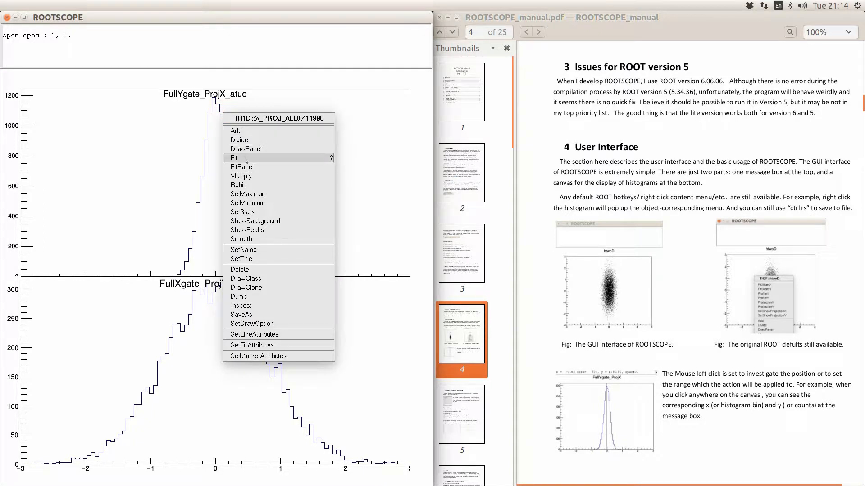
click(255, 148)
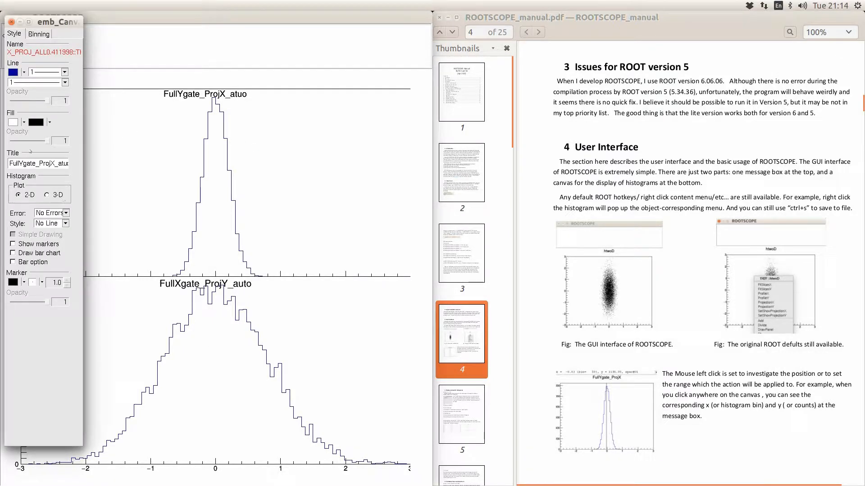
click(35, 36)
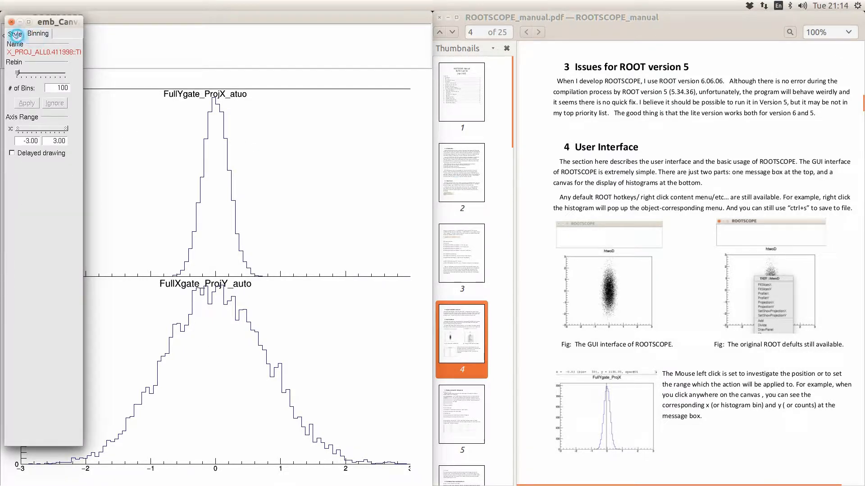
click(15, 35)
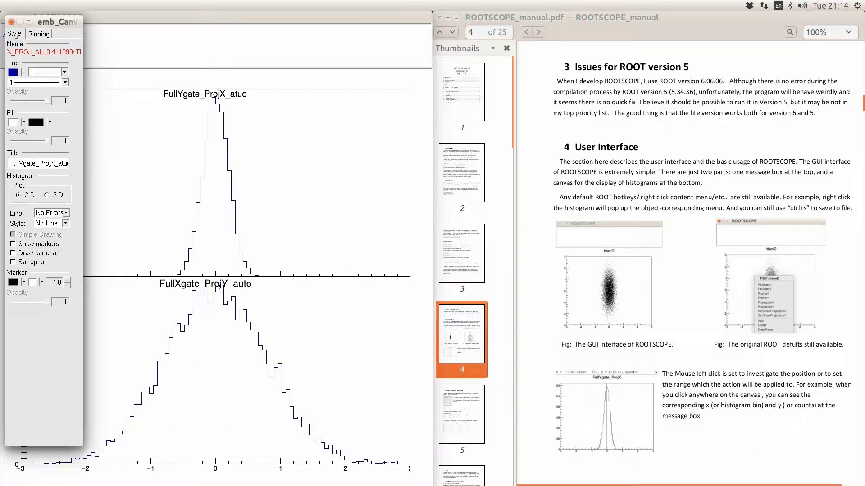
click(11, 21)
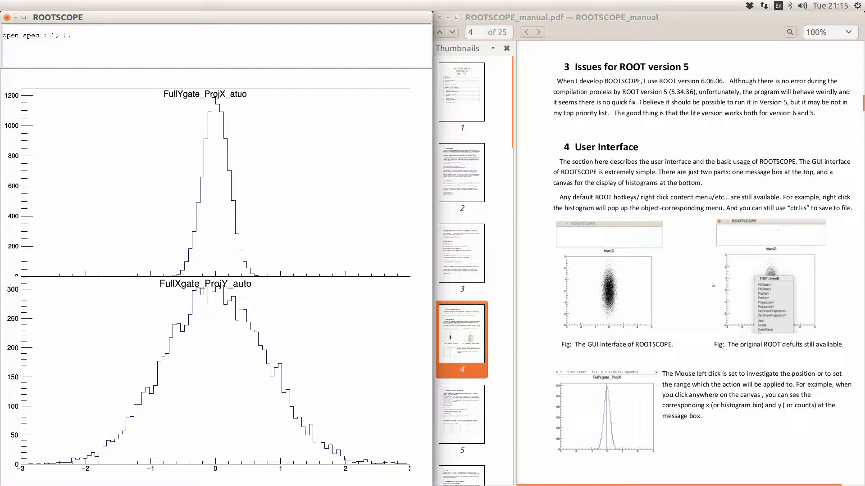
- Scroll the manual to section 5, mark x = 1.11 (bin 69), and bring up Display Histograms
scroll(713, 284, down, 10)
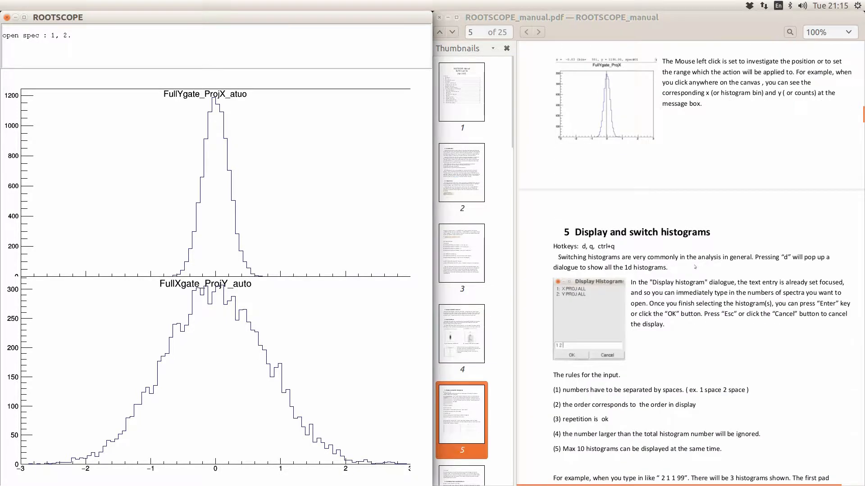
scroll(695, 266, down, 2)
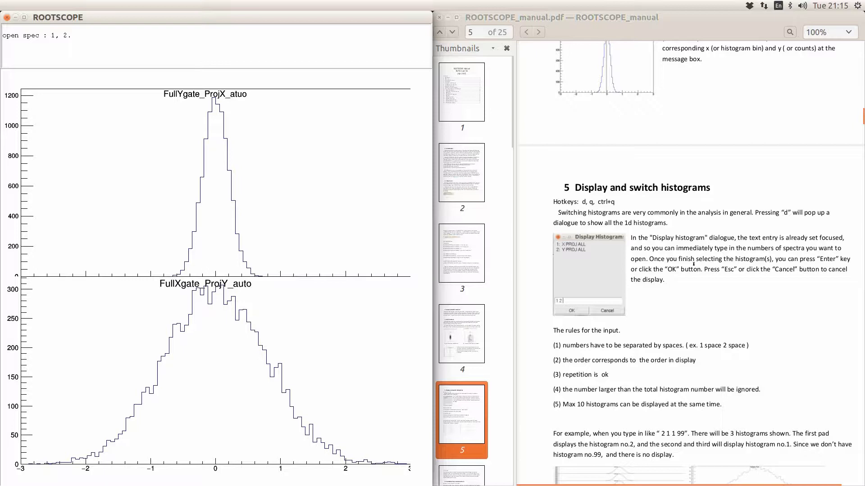
click(287, 213)
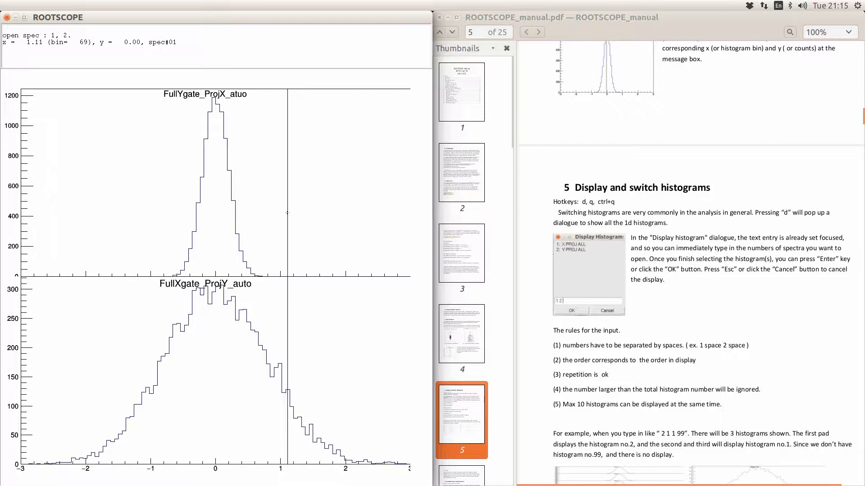
key(d)
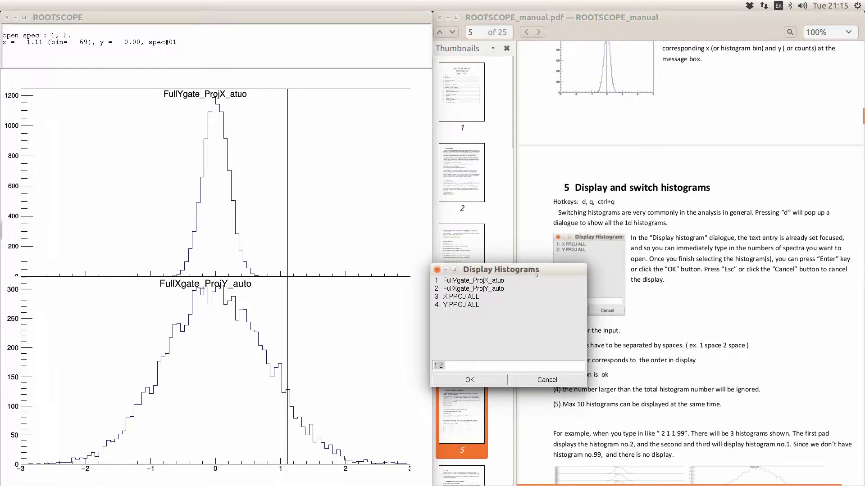
- Move the histogram list aside and enter 1 to show only FullYgate_ProjX_atuo
drag(536, 274, 372, 169)
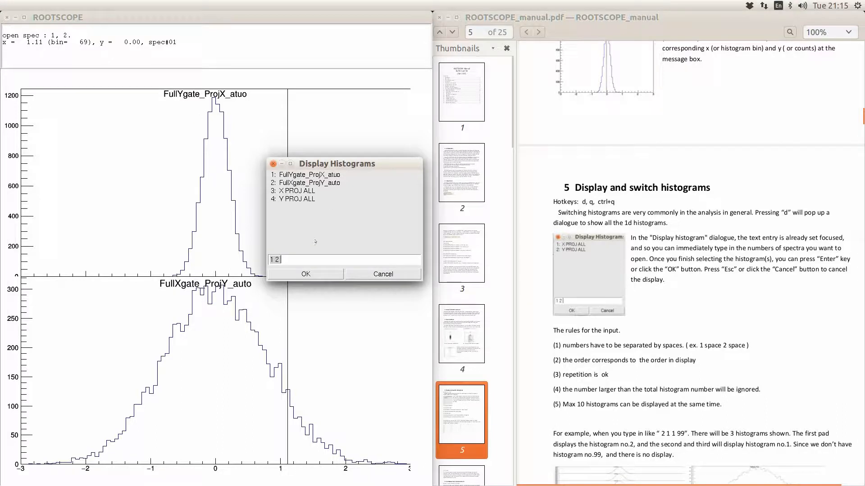
text(1)
key(Return)
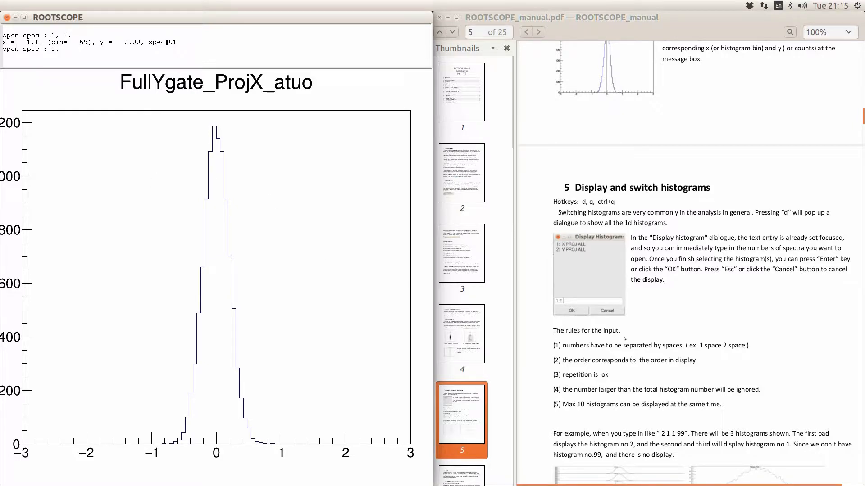
- Mark x ≈ 1.17 and display histograms 1 and 2 together
click(291, 277)
text(d)
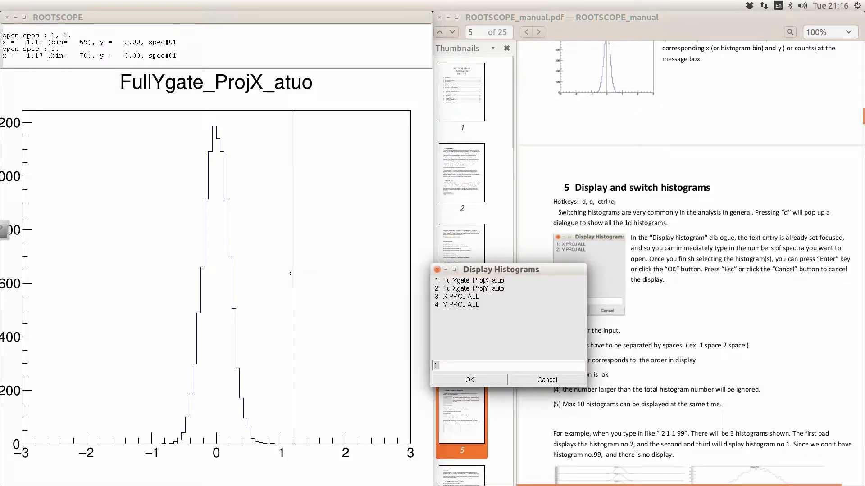
text(1)
key(Return)
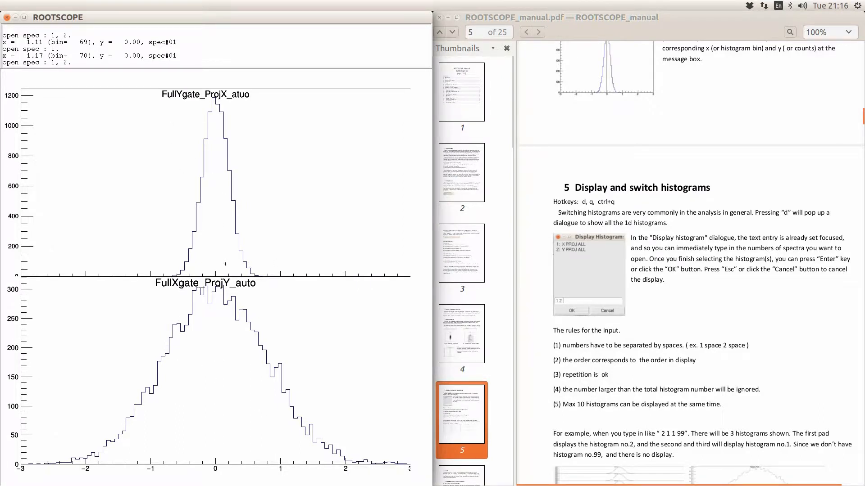
- Show histogram 1 three times, then return to histograms 1 and 2 stacked with entry '1 99'
text(d)
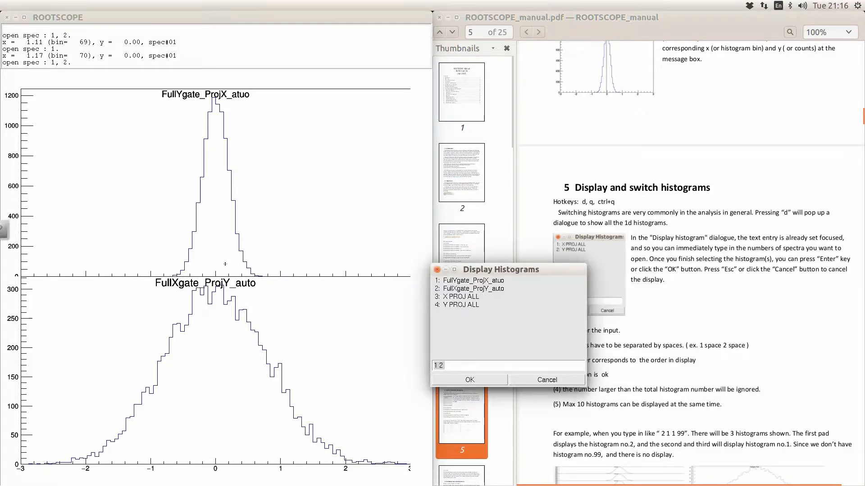
text(1 1 1)
key(Return)
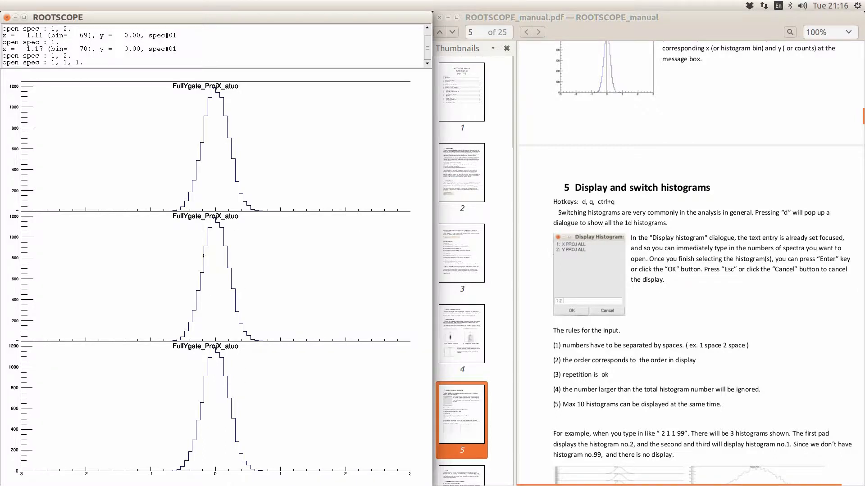
key(d)
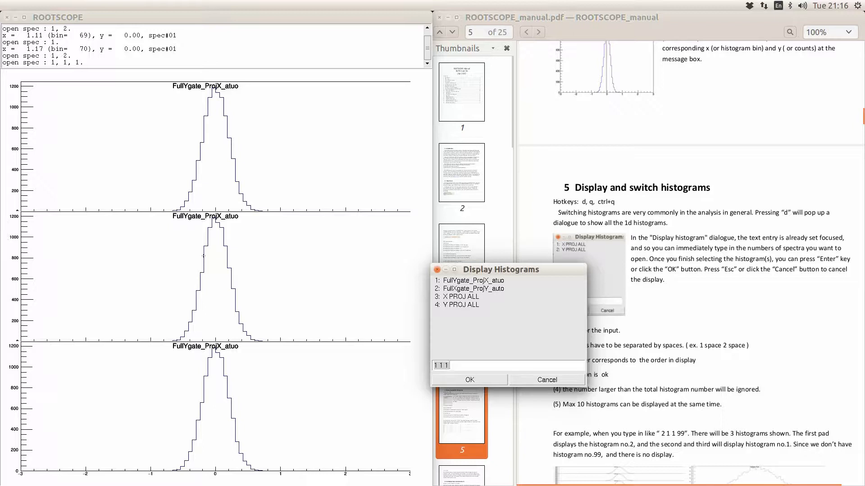
text(1 99)
key(Return)
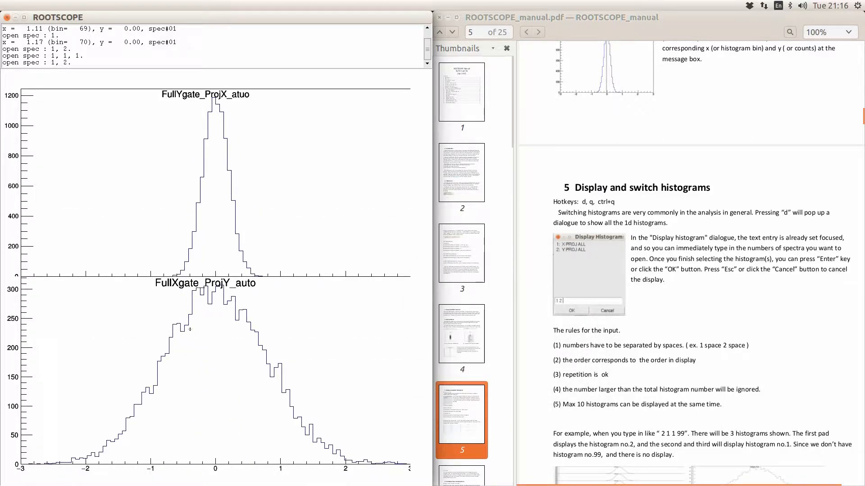
click(692, 373)
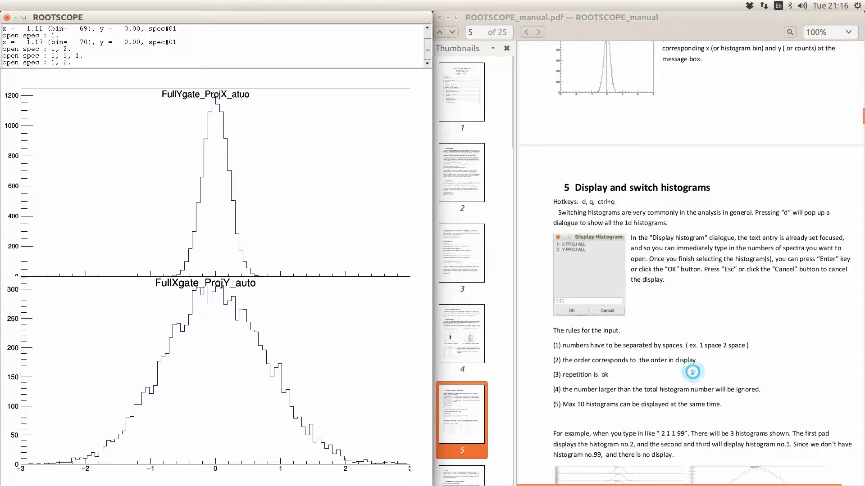
- Scroll the manual down to page 6, section 6 'Set Marker lines and Clean them'
scroll(692, 373, down, 3)
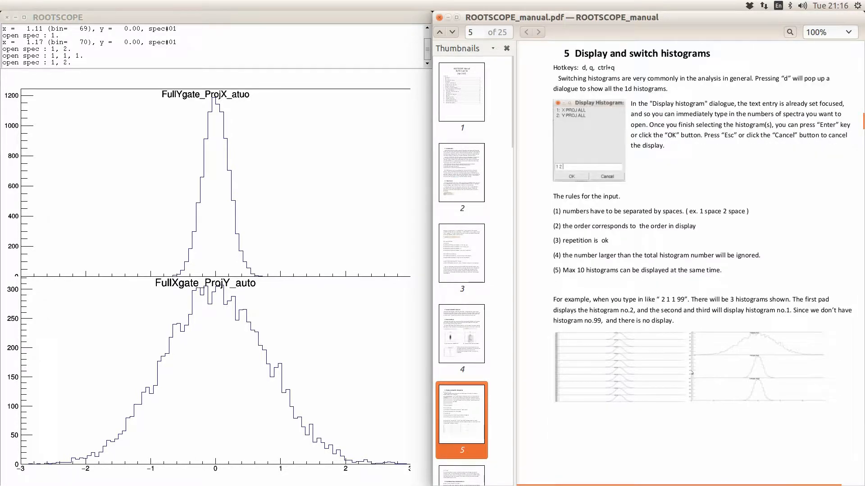
scroll(691, 373, down, 1)
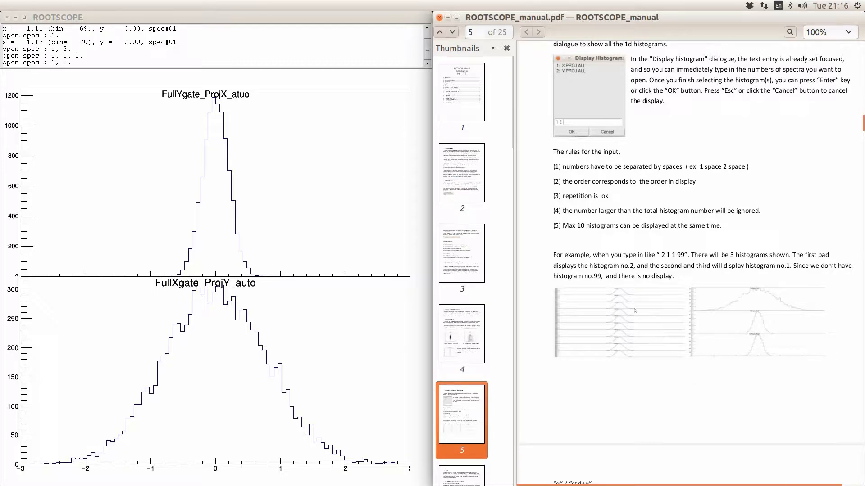
scroll(647, 331, down, 5)
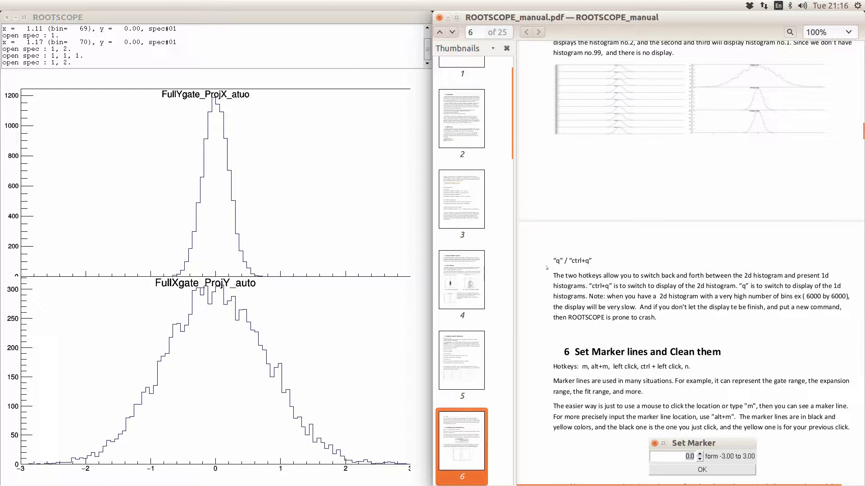
- Mark x = 1.59 (bin 77), then toggle to the htwoD 2D histogram and back twice
click(318, 230)
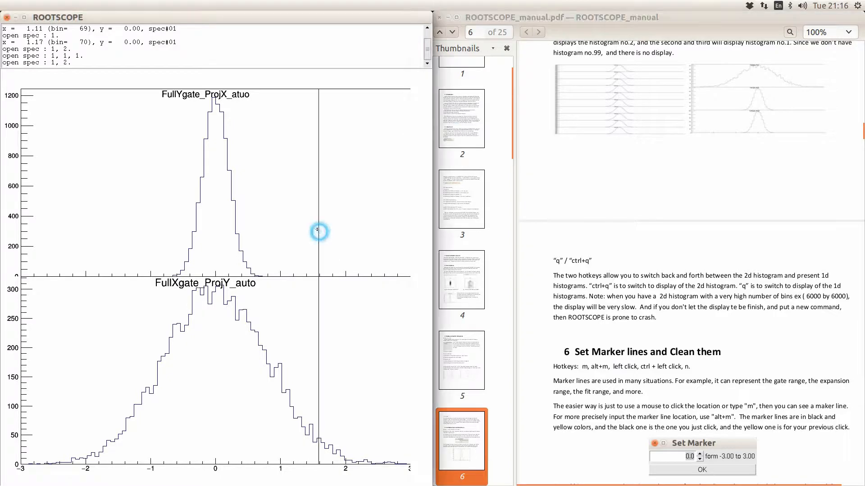
key(ctrl+q)
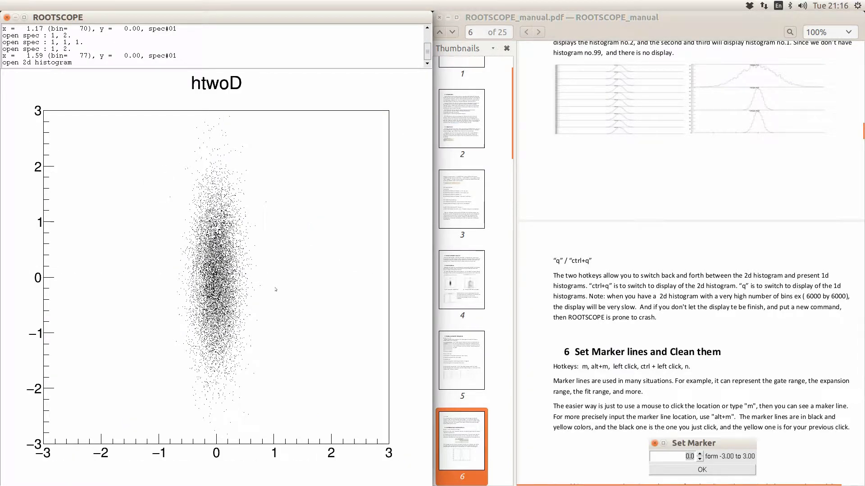
key(q)
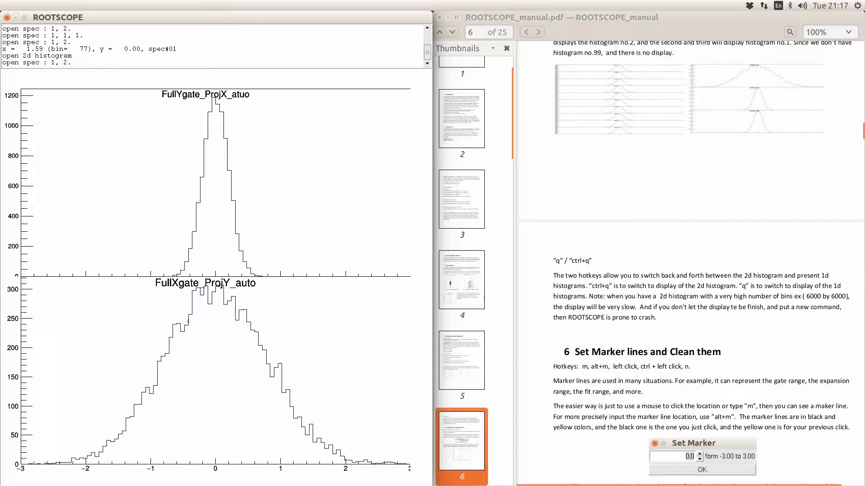
key(ctrl+q)
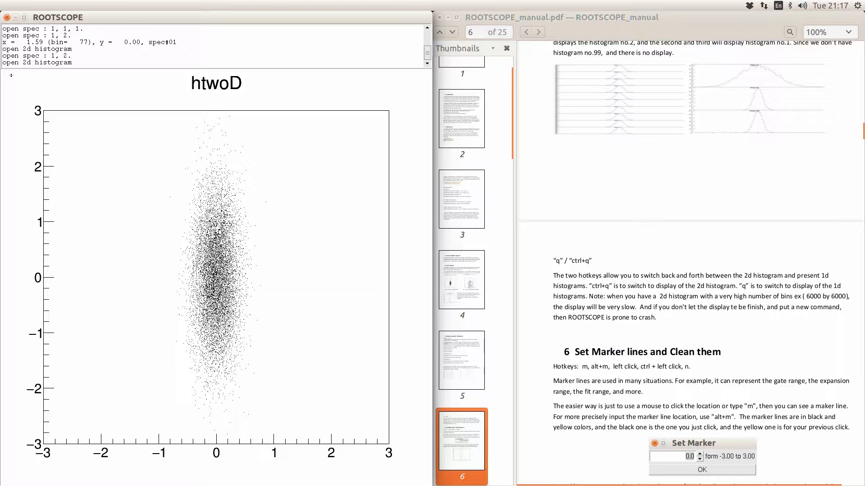
key(q)
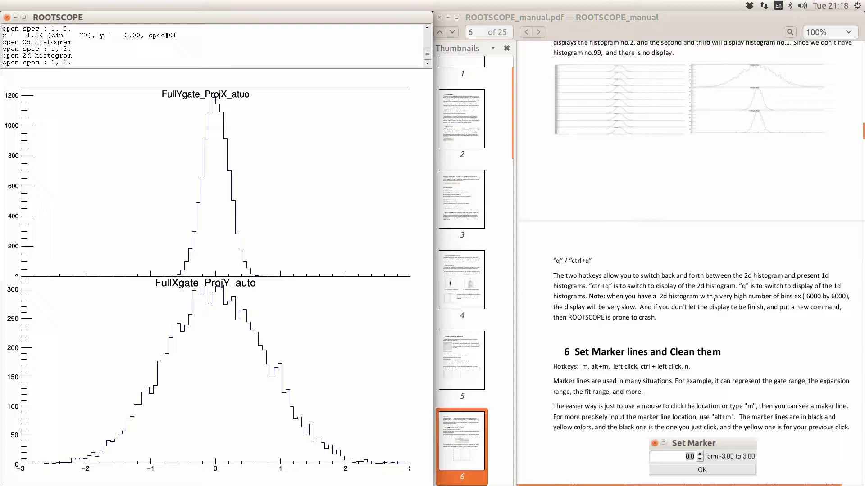
- Scroll further down the manual beside the two 1D projection histograms
click(714, 323)
scroll(713, 324, down, 4)
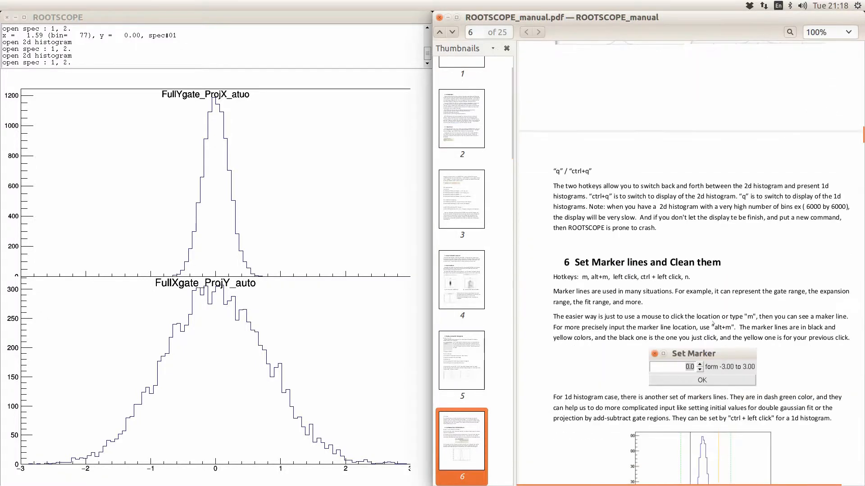
scroll(713, 324, down, 4)
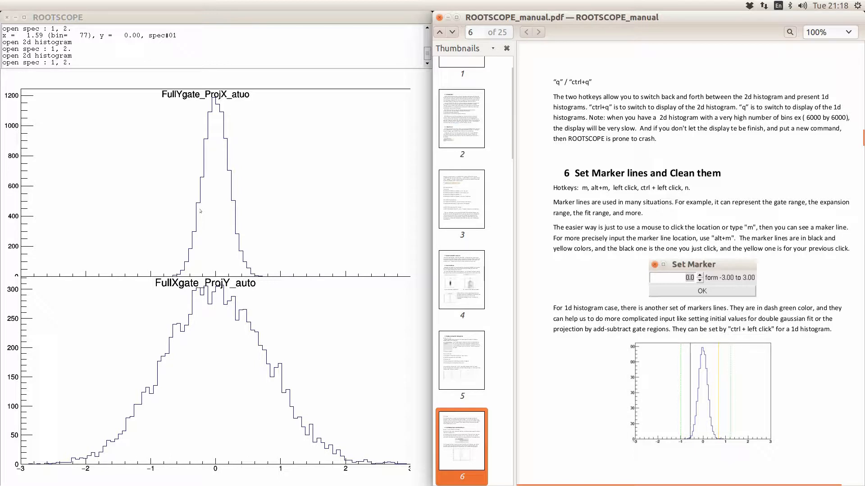
- View the htwoD 2D histogram briefly, then return to the two 1D projections
click(226, 201)
key(ctrl+q)
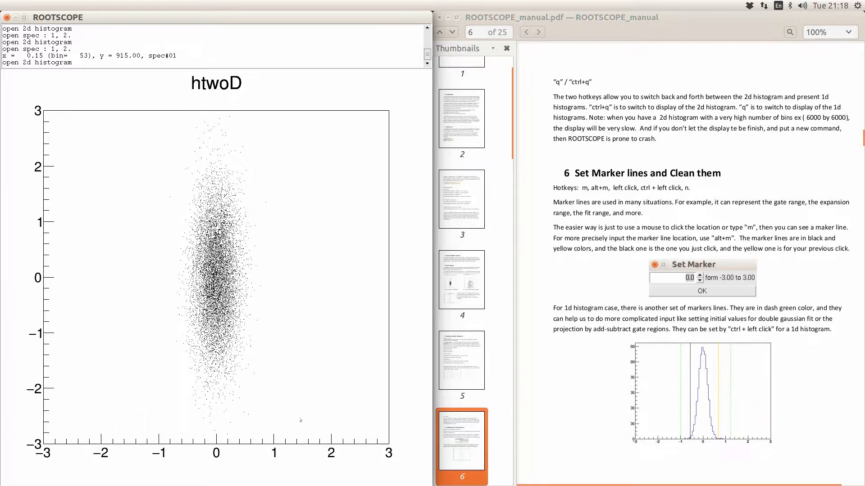
key(q)
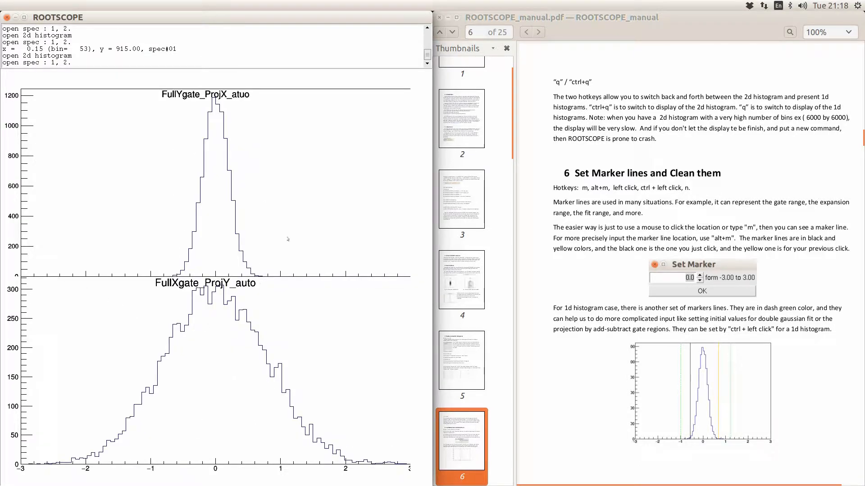
- Place marker lines at x = 0.87, 1.59 and 1.11 on the projections
click(272, 208)
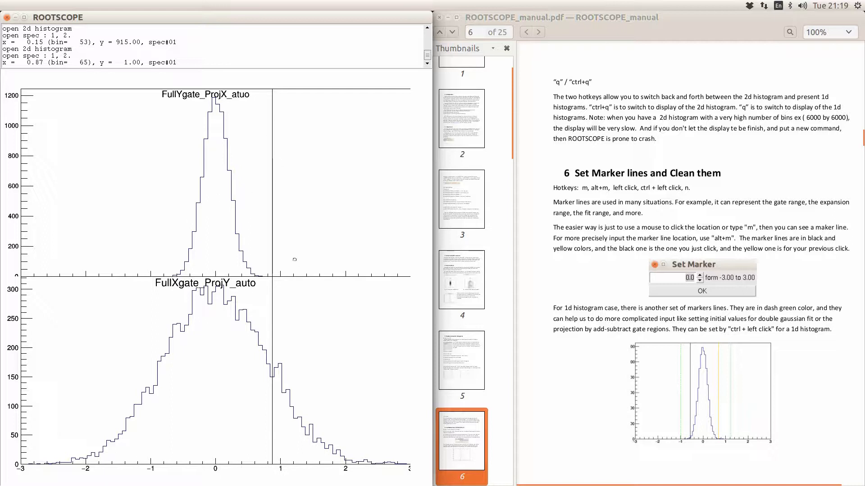
click(319, 227)
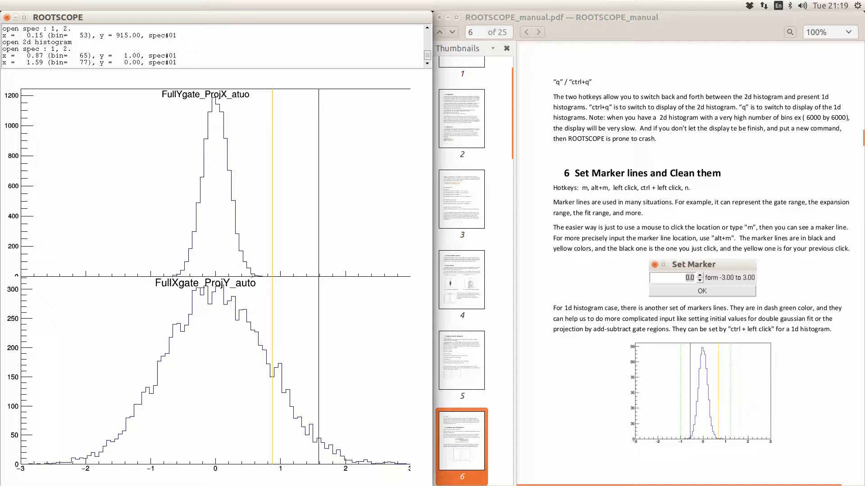
click(288, 237)
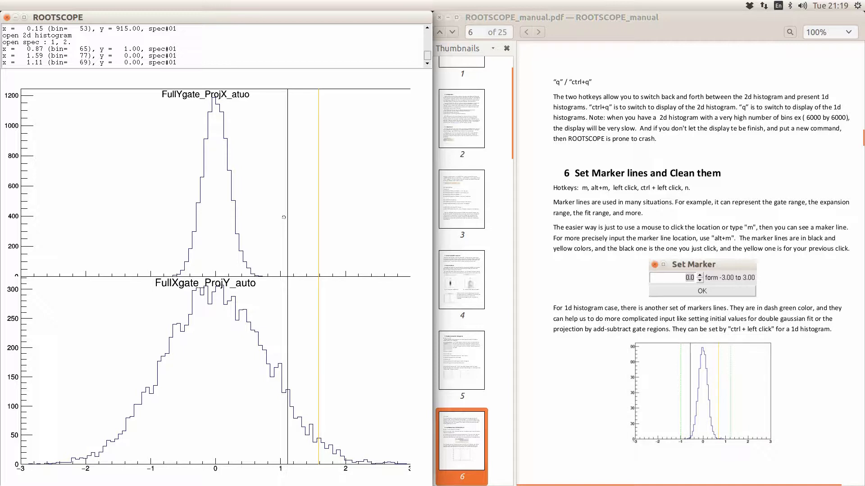
- Enter '5 -5' in the Change histo prompt to widen the upper histogram to -5 to 5
key(alt+m)
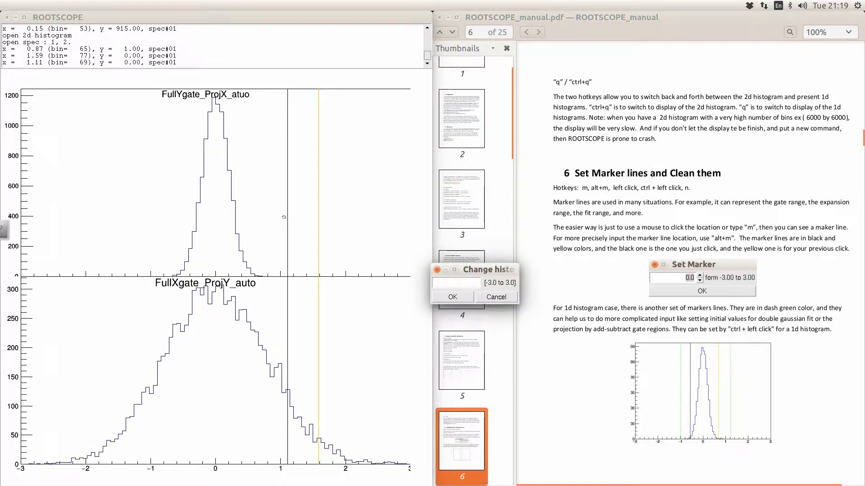
drag(495, 274, 386, 190)
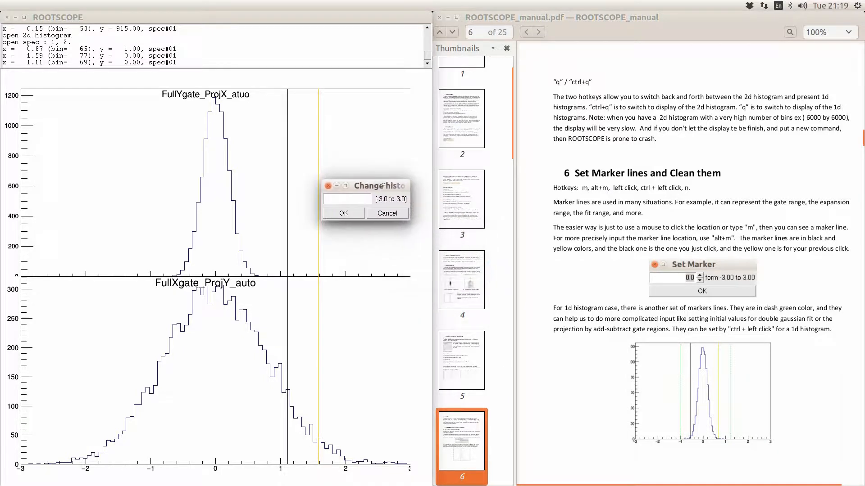
click(350, 195)
text(5 -5)
key(Return)
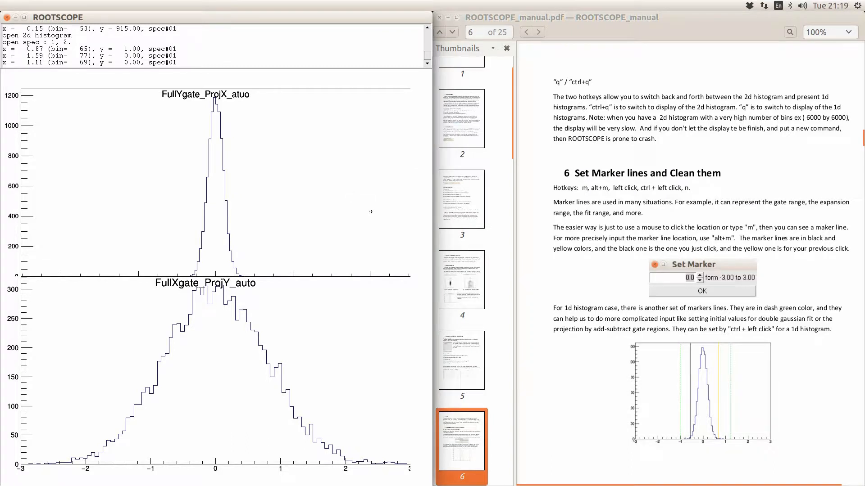
- Sum the upper (-5 to 5) and lower (-3 to 3) histograms' counts: 10000 and 9998
click(374, 210)
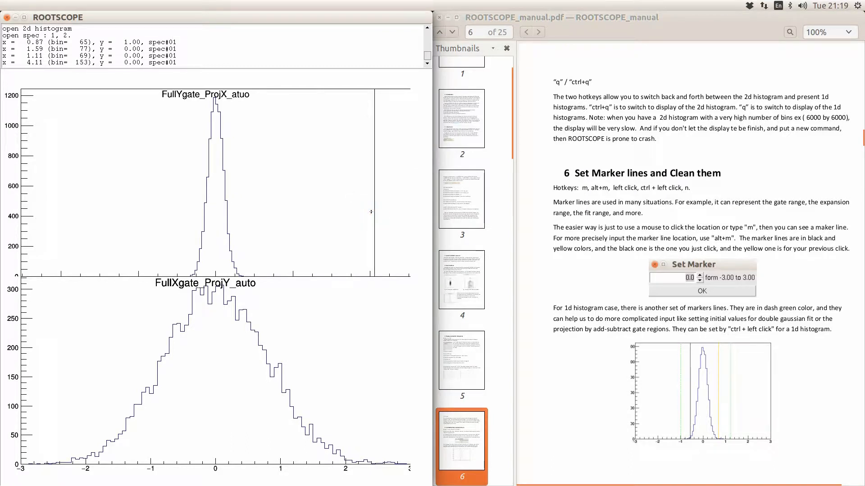
key(n)
key(s)
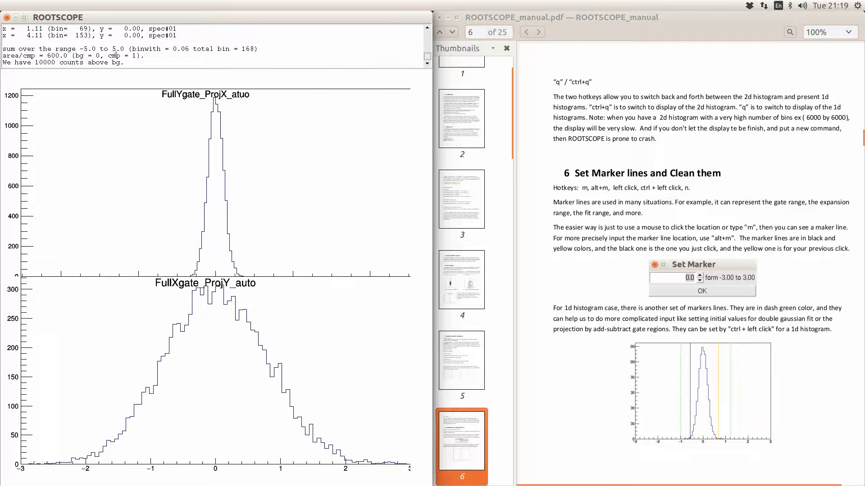
click(294, 355)
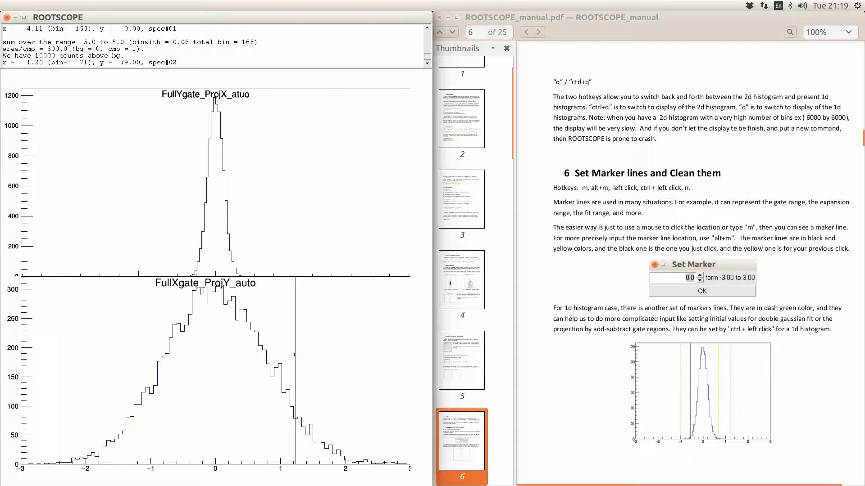
key(n)
key(s)
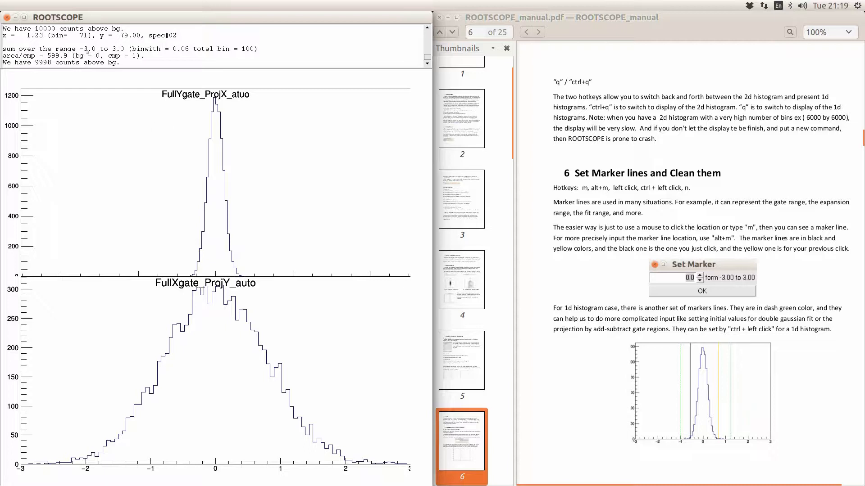
- Add markers at 1.95, -1.71, 2.55 on the upper histogram and -1.11, 1.77 on the lower
click(290, 169)
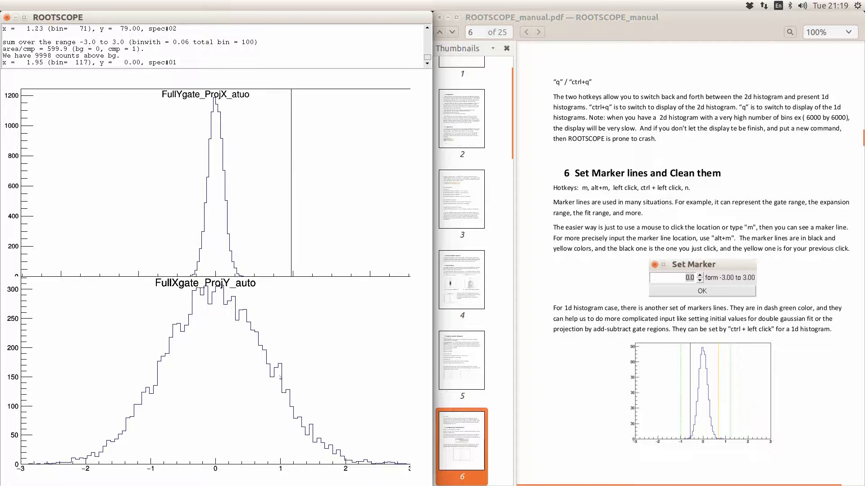
click(149, 170)
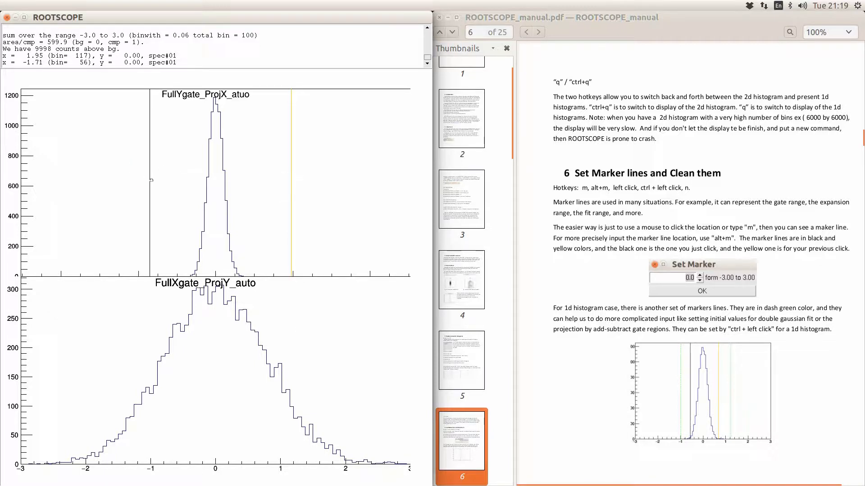
click(143, 334)
click(330, 333)
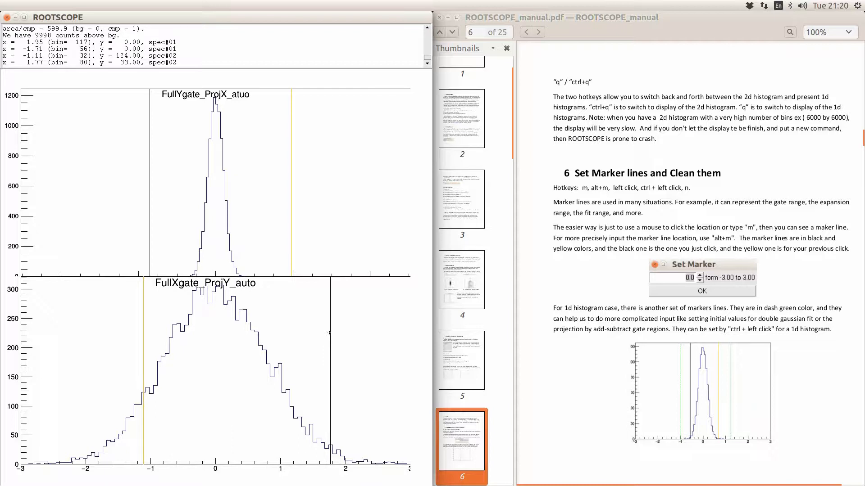
click(314, 204)
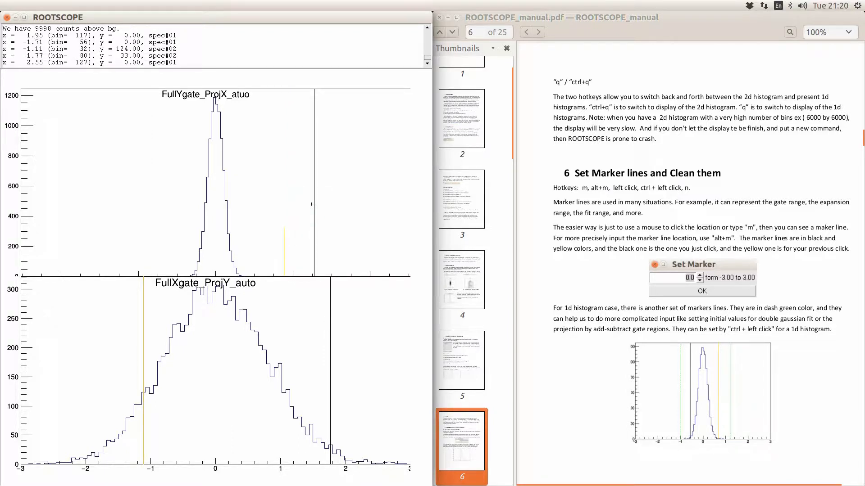
key(alt+m)
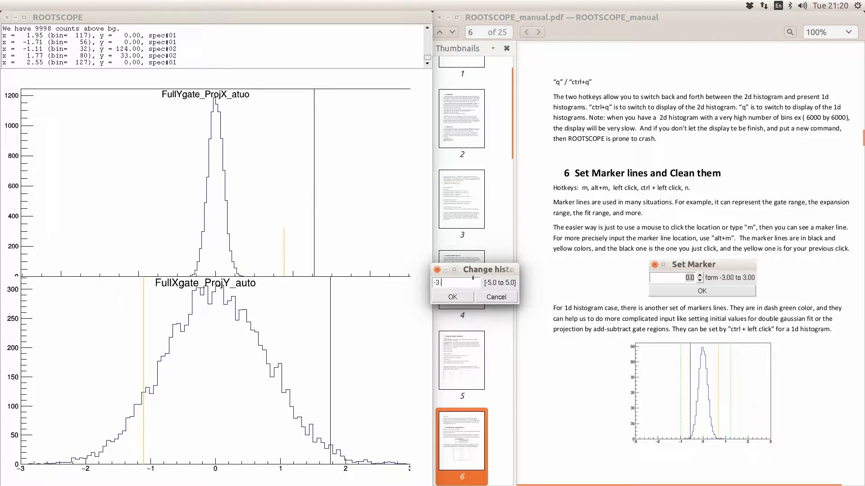
- Restore the upper range to -3 to 3 and mark x = 1.05, -0.99, -2.01, 0.87, 1.89
text(-3)
key(Return)
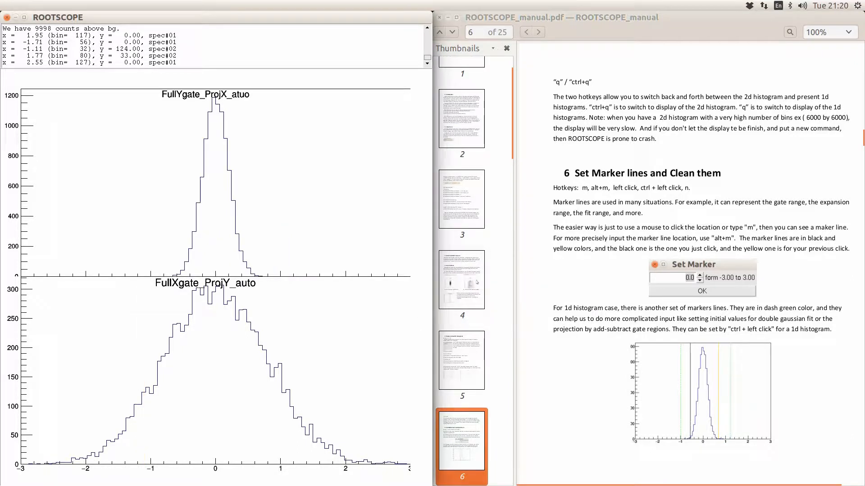
click(284, 197)
click(151, 197)
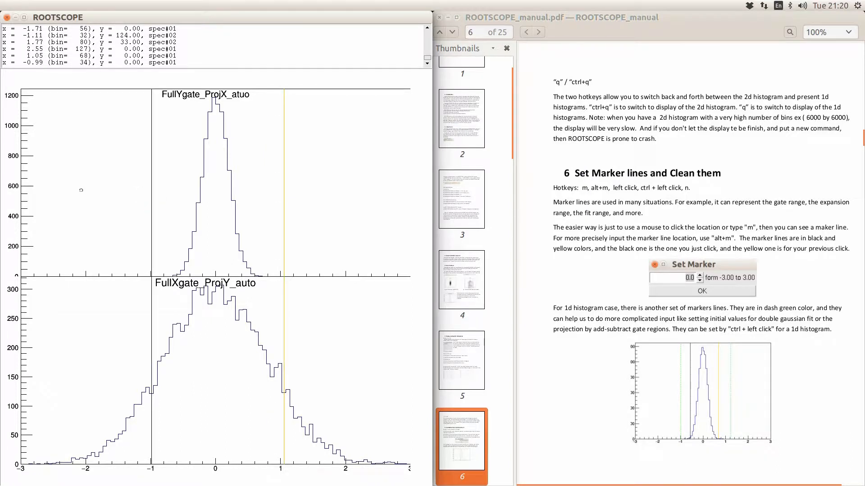
click(84, 191)
click(272, 188)
click(338, 182)
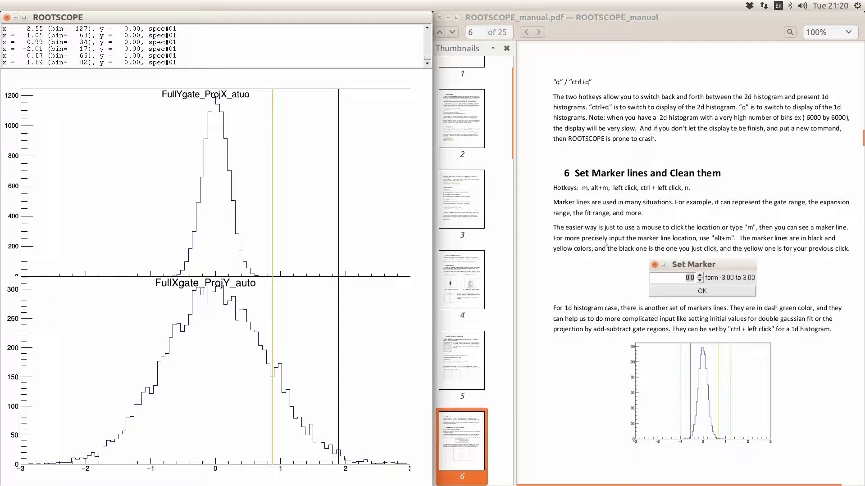
- Place more markers at 1.59, -1.05, -1.83, 1.11, 1.83, -0.93, ending at -0.09 and 1.47
click(318, 206)
click(147, 210)
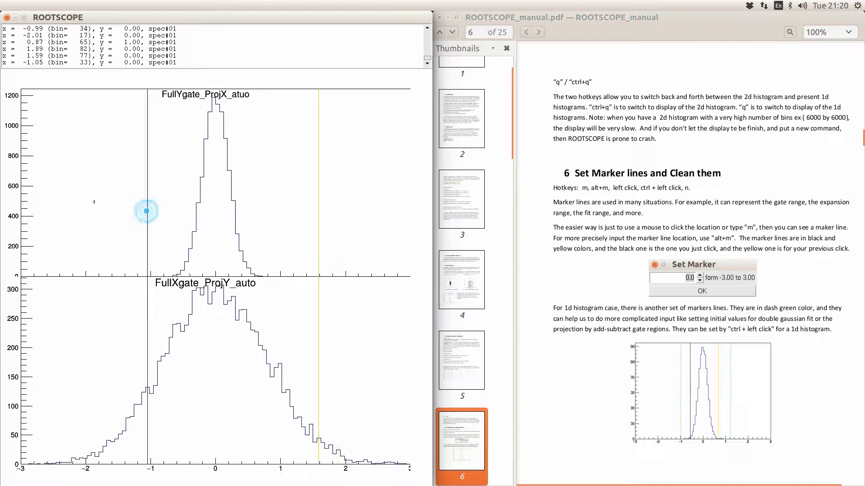
click(96, 203)
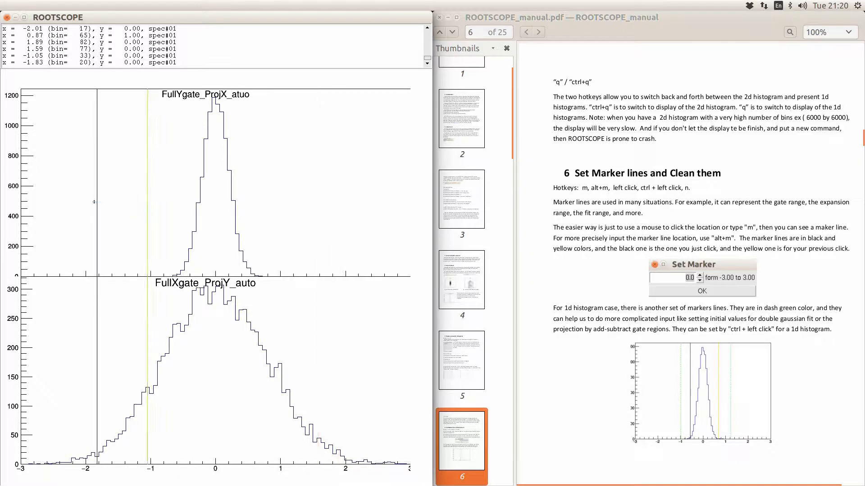
click(287, 179)
click(287, 179)
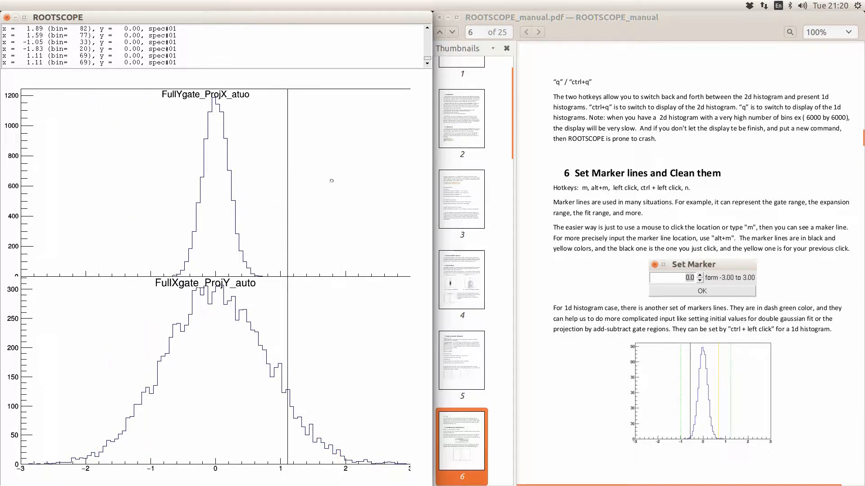
click(333, 181)
click(155, 187)
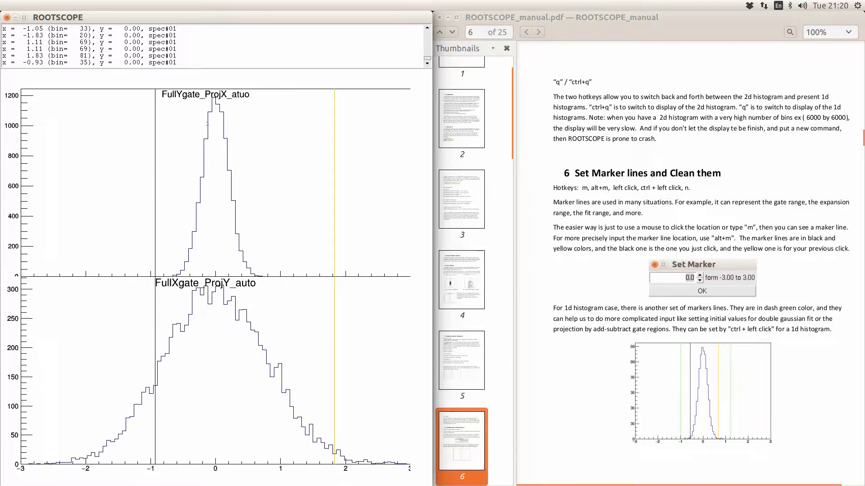
click(209, 124)
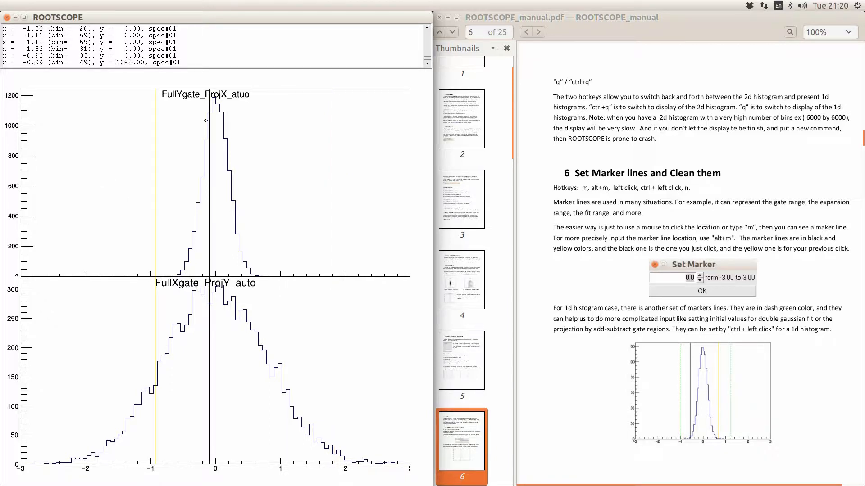
click(310, 166)
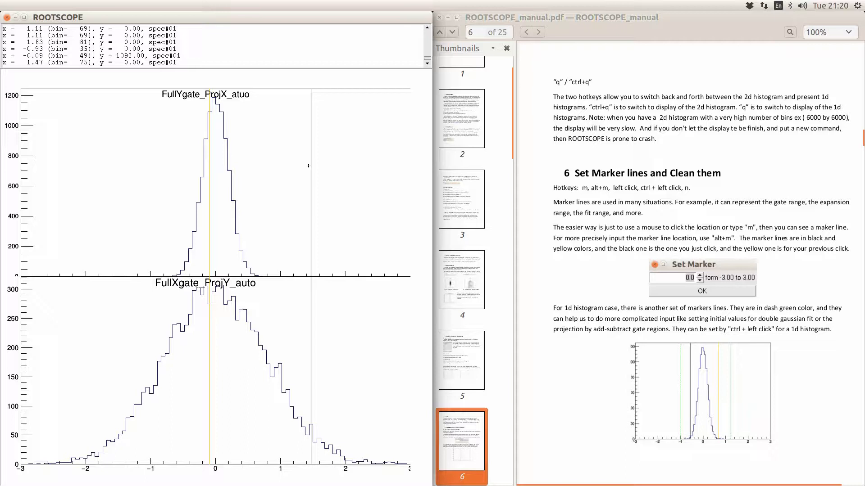
- Enter 1.2 in Set Marker (Alt+M) for a black line at 1.20, with 1.47 now yellow
key(alt+m)
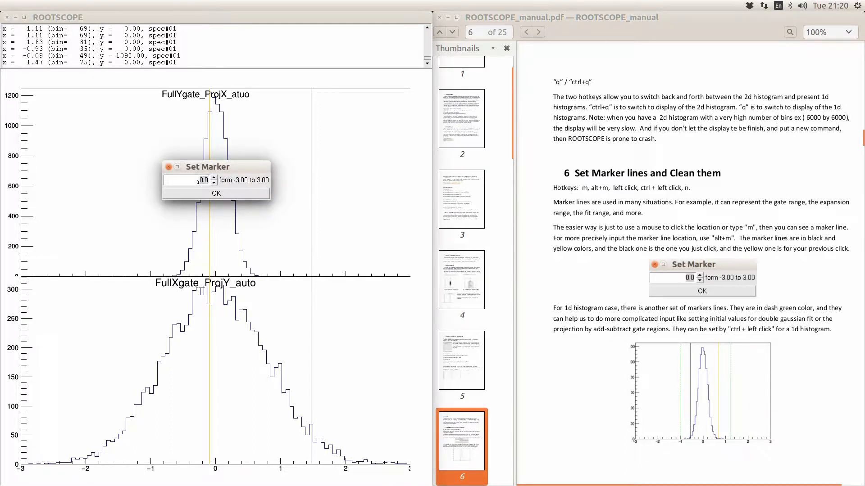
text(1.2)
key(Return)
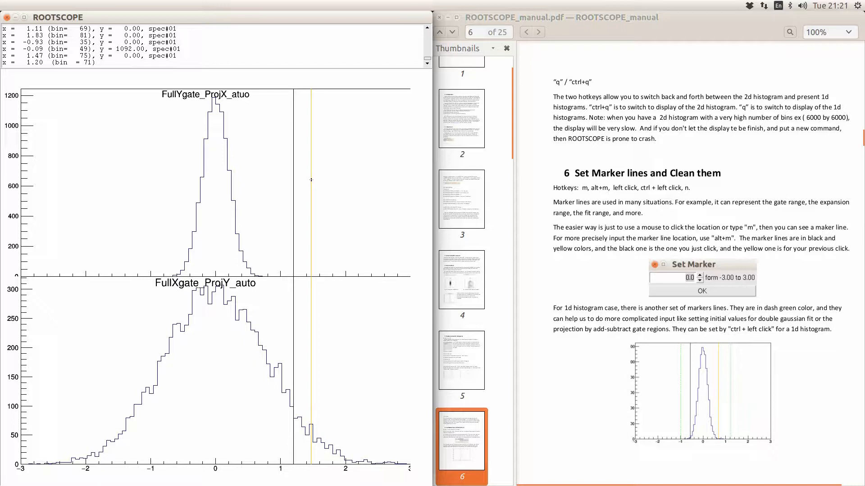
- Step the marker leftward through 0.75, 0.09, -0.75 and -1.35, ending at -1.71
click(264, 189)
click(221, 187)
click(166, 176)
click(128, 172)
click(104, 169)
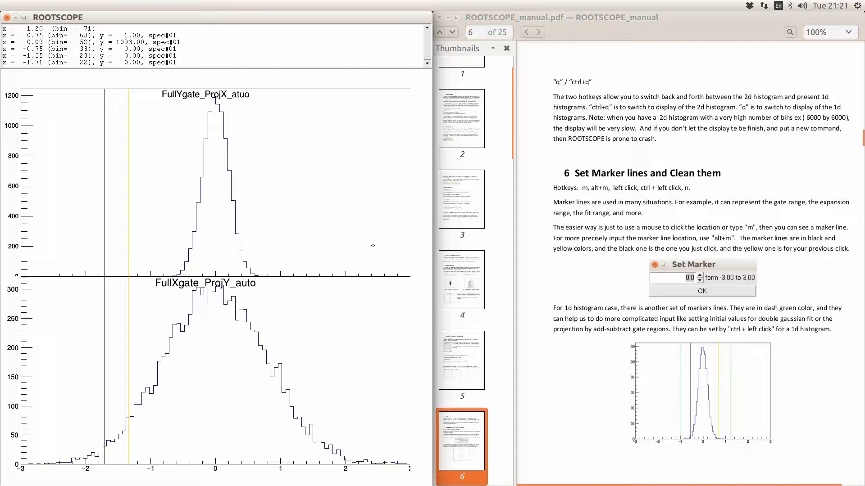
- Place green dashed markers on the top histogram, spread them apart, then move one beside the peak
ctrl+click(272, 198)
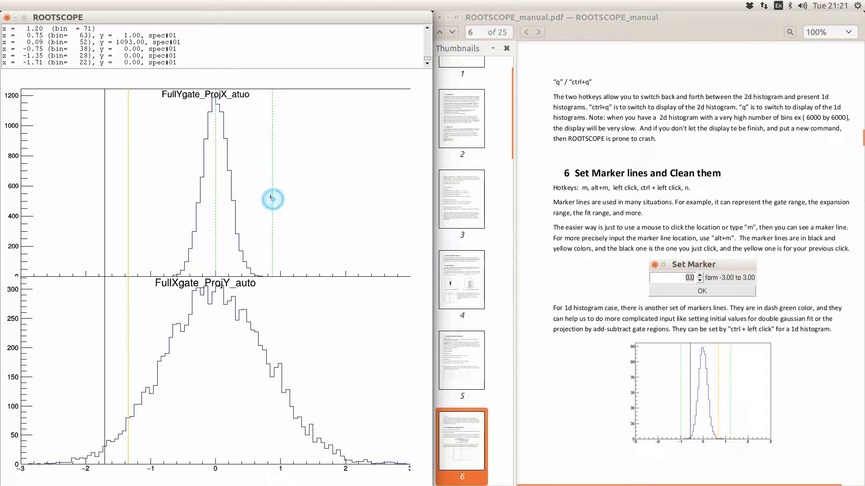
ctrl+click(241, 202)
ctrl+click(204, 198)
ctrl+click(175, 192)
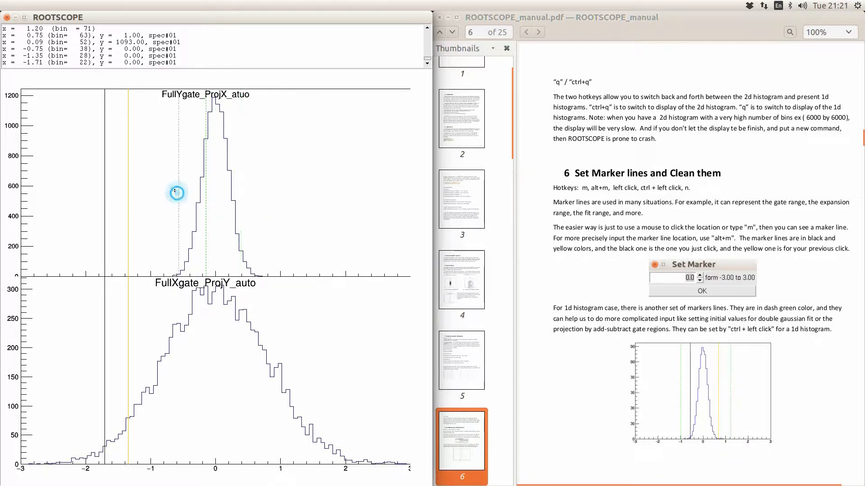
ctrl+click(155, 184)
ctrl+click(342, 182)
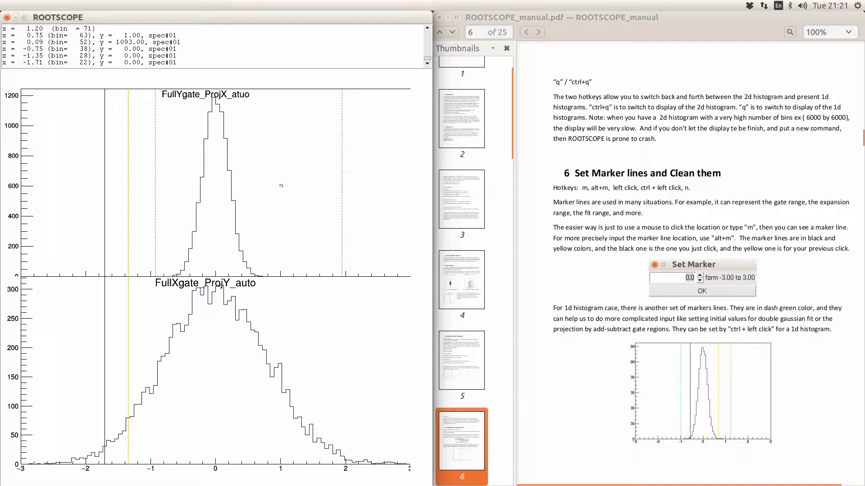
ctrl+click(284, 187)
- Reset the green marker pair around the peak, then clear all marker lines from both histograms
ctrl+click(194, 179)
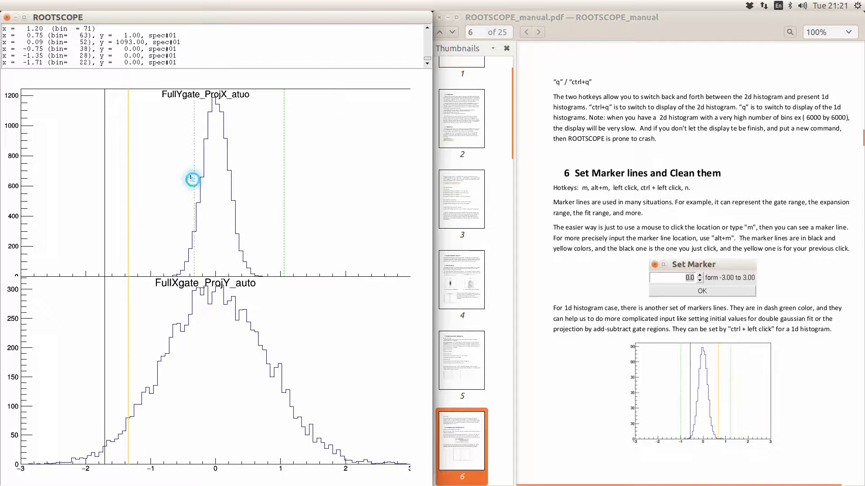
ctrl+click(334, 186)
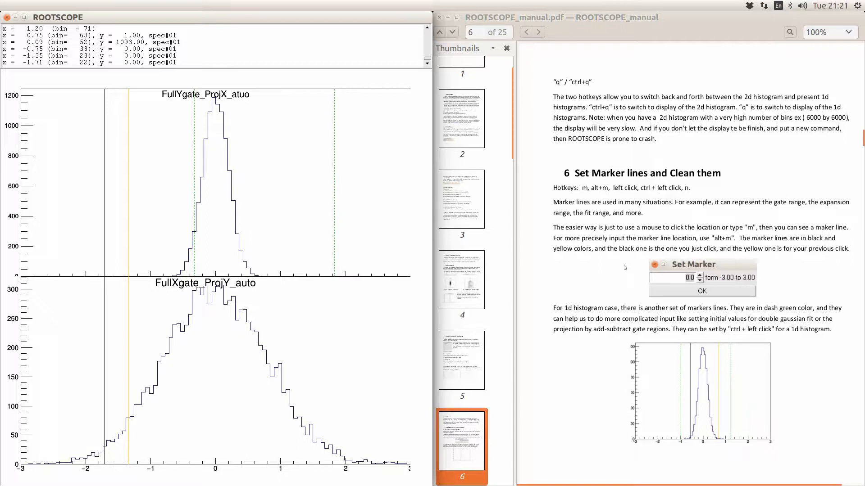
click(307, 218)
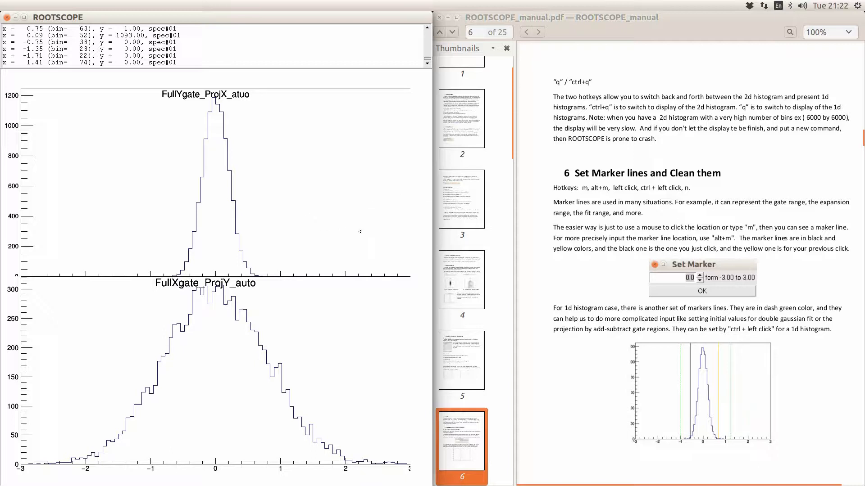
- Turn the PDF manual to page 7
click(599, 239)
scroll(600, 241, down, 4)
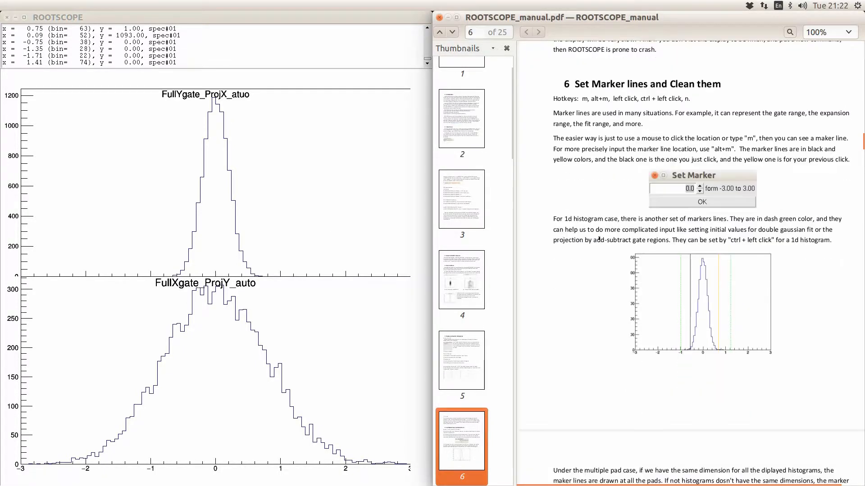
scroll(600, 241, down, 8)
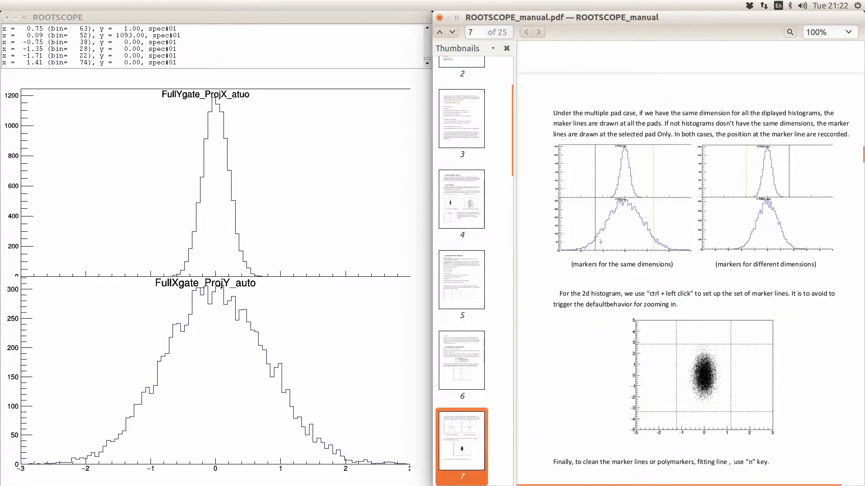
- Mark both histograms at about 1.59, then at 0.81, leaving 1.59 in yellow
click(319, 185)
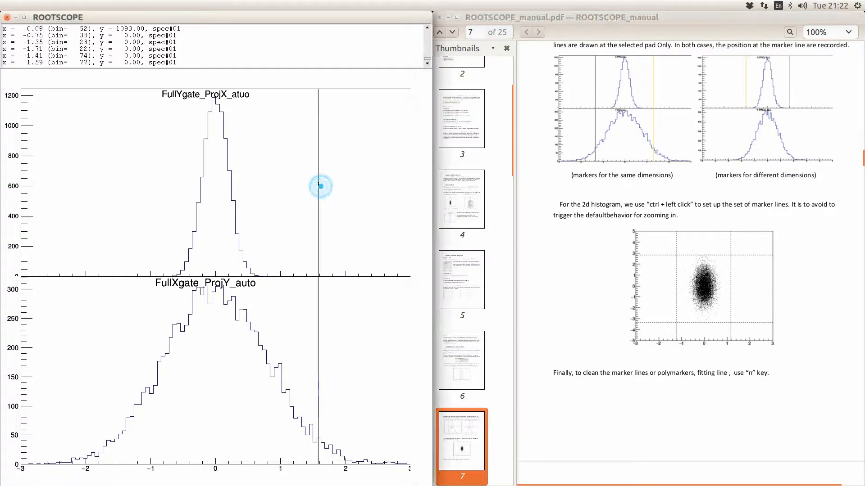
scroll(611, 242, down, 2)
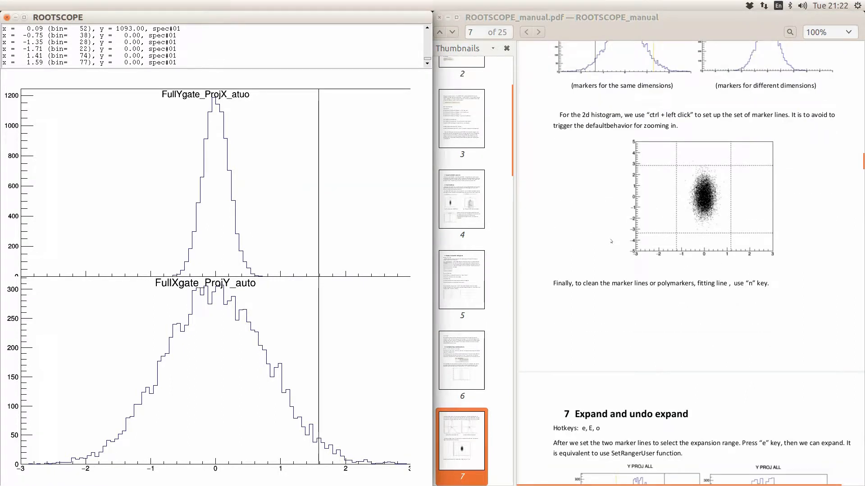
click(268, 187)
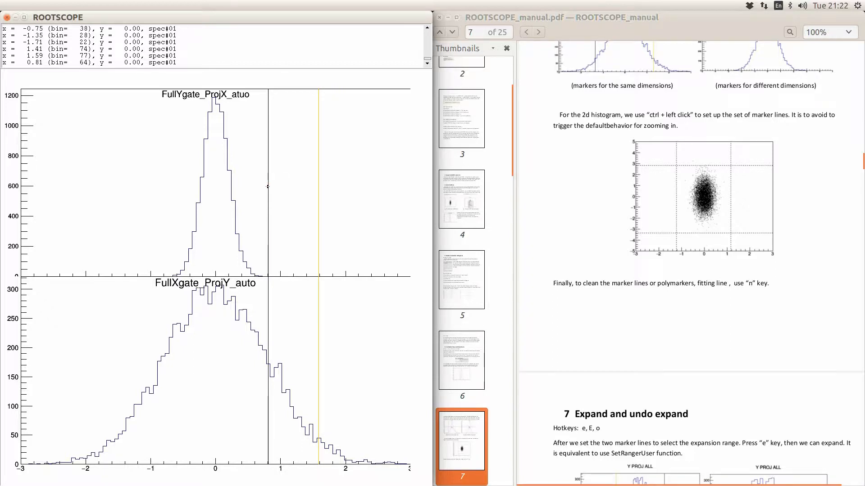
- Open the 2D htwoD histogram, box-zoom into its centre, then restore the full range
key(2)
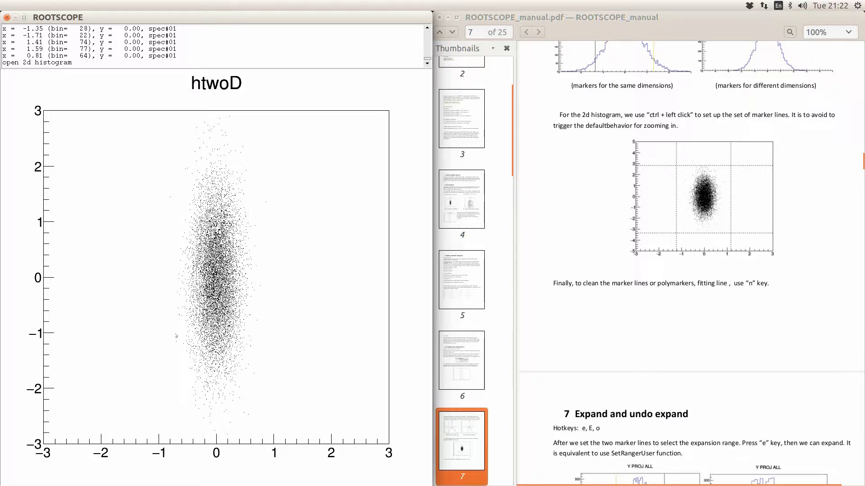
drag(287, 176, 145, 357)
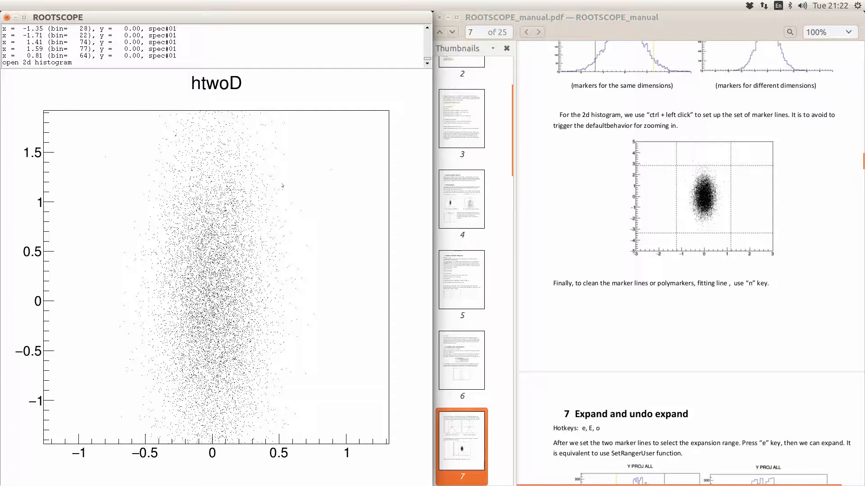
key(o)
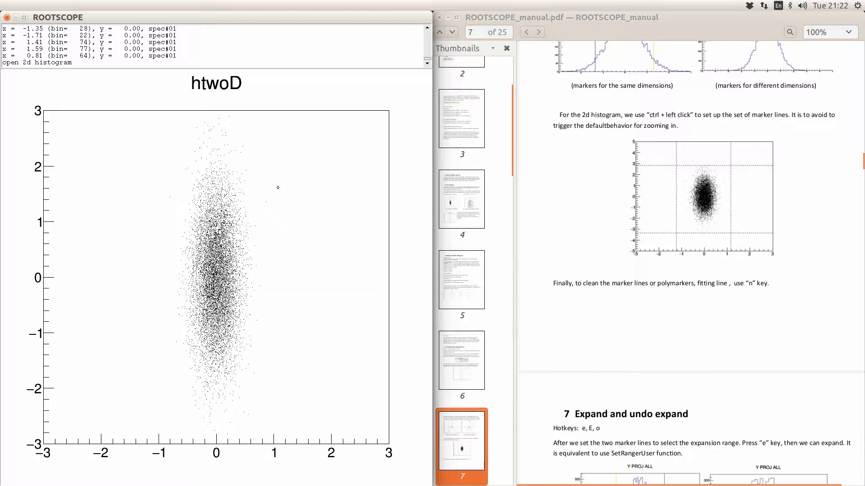
- Frame the htwoD plot with marker crosshairs at (1.29, 2.01) and (-1.17, -1.41)
ctrl+click(290, 165)
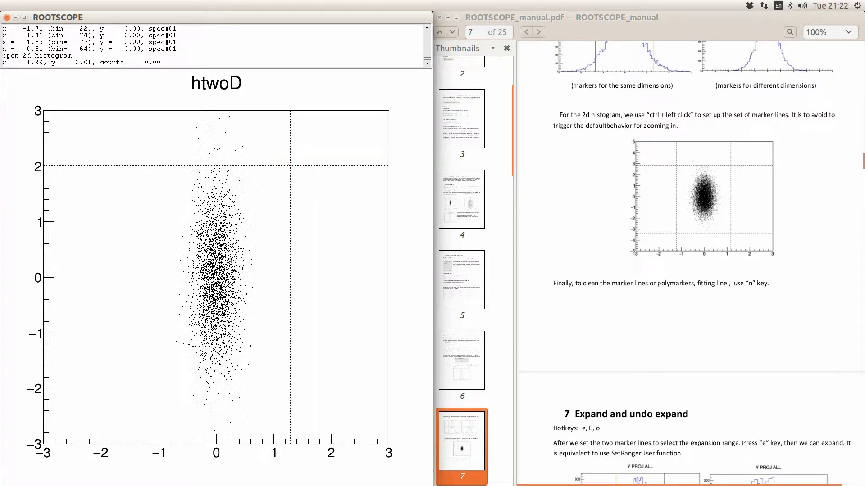
ctrl+click(148, 355)
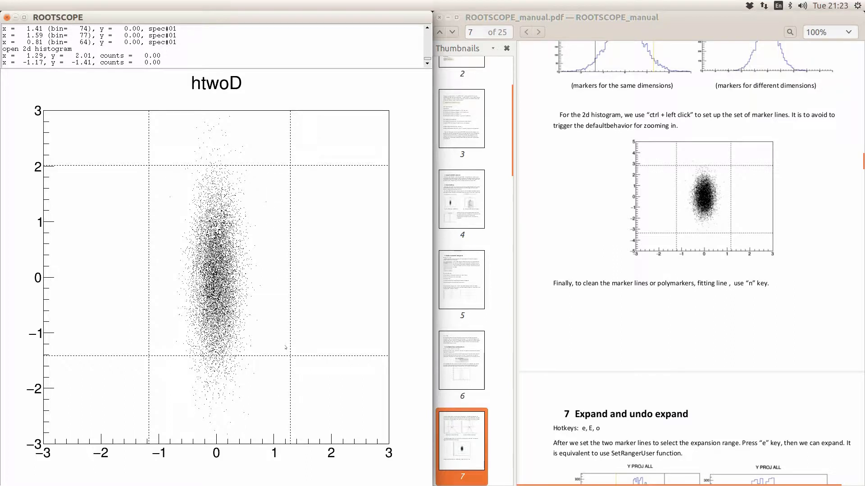
click(255, 310)
- Clear the 2D plot's marker lines and turn the manual to page 8
key(n)
click(616, 323)
scroll(615, 322, down, 5)
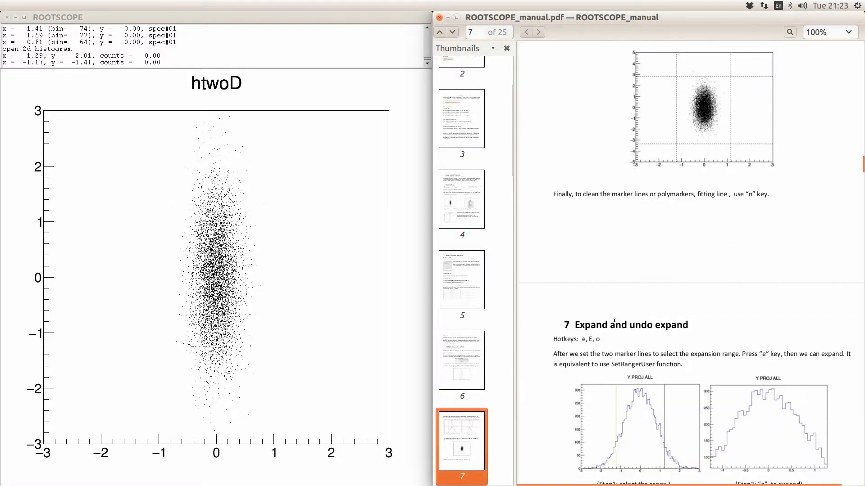
scroll(616, 322, down, 3)
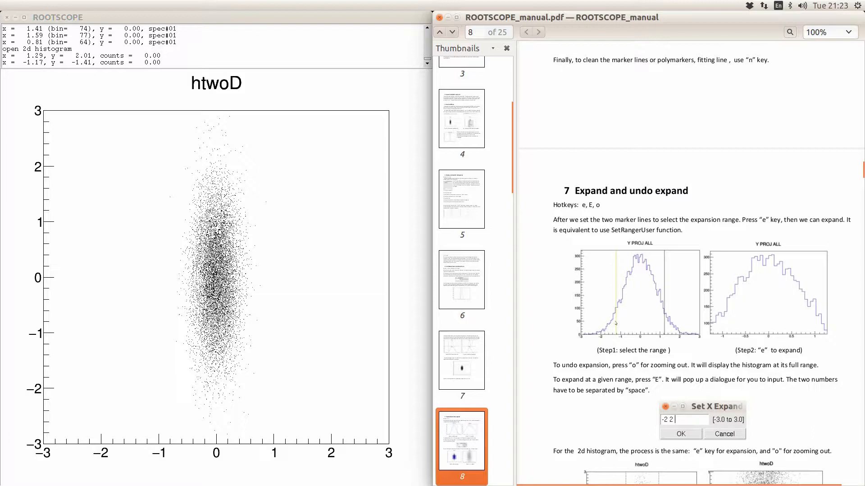
- Go back to the two 1D projection histograms and set a marker at x 0.87
click(286, 249)
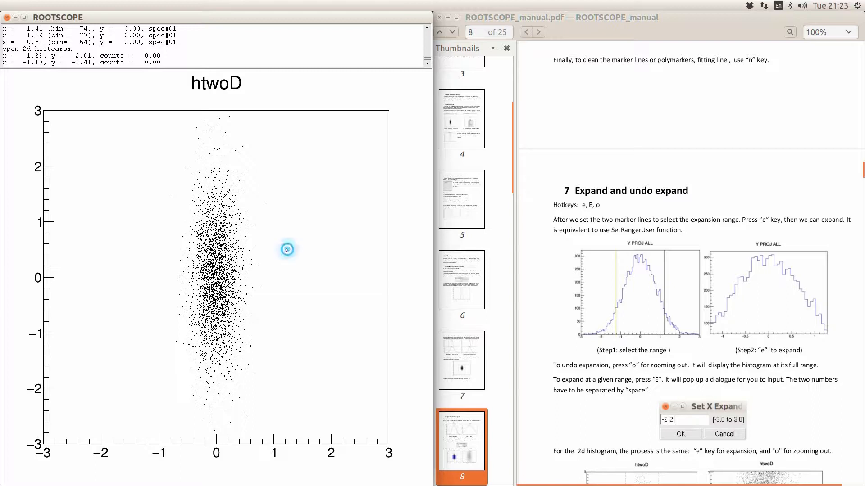
key(1)
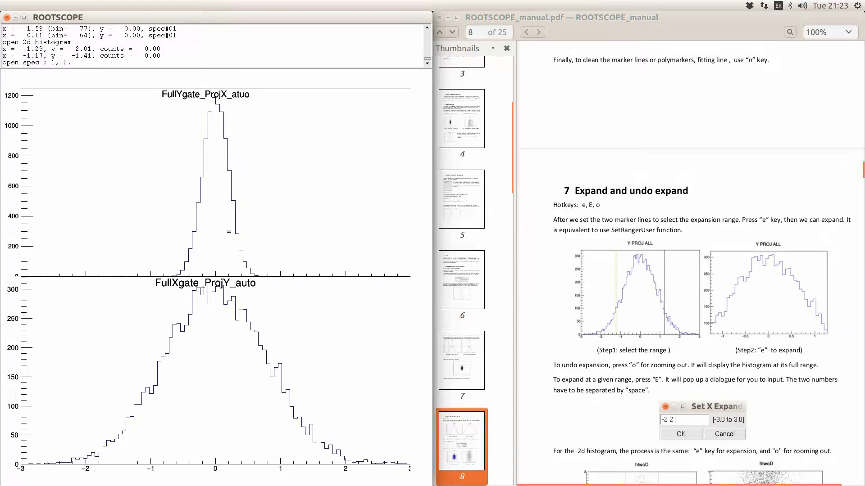
click(271, 187)
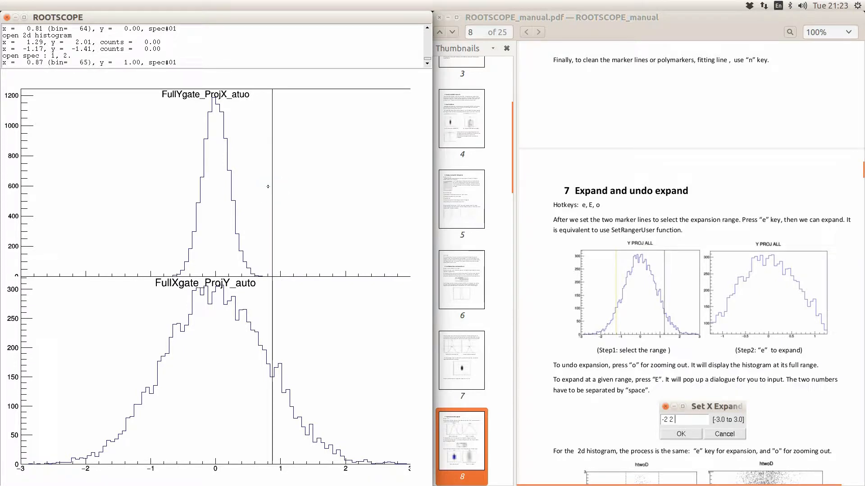
- Display only spectrum 2, FullXgate_ProjY_auto, and expand it between markers at -0.99 and 0.99
text(d)
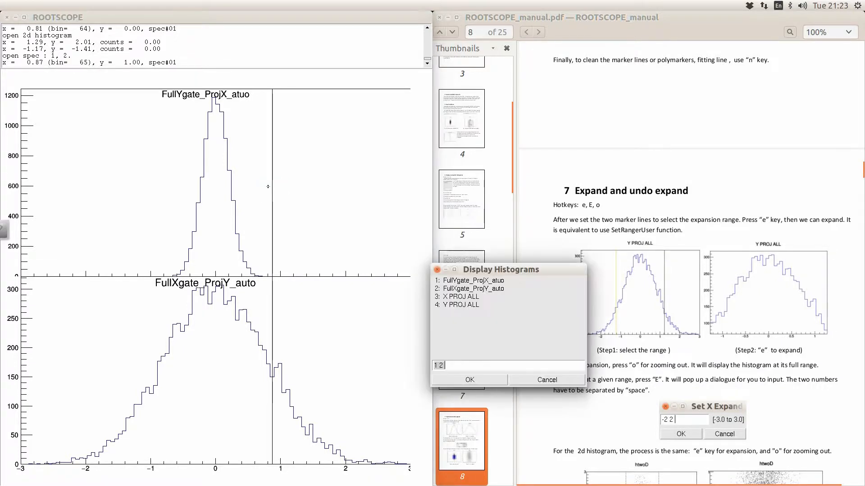
text(2)
key(Return)
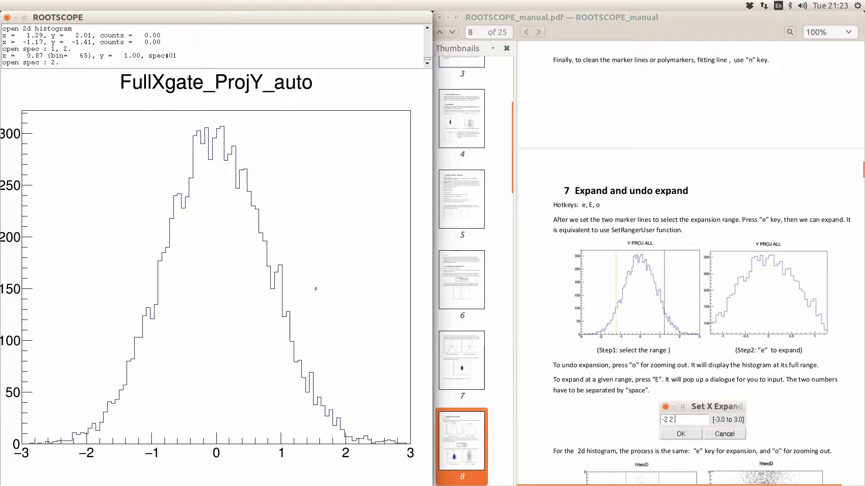
click(151, 277)
click(279, 265)
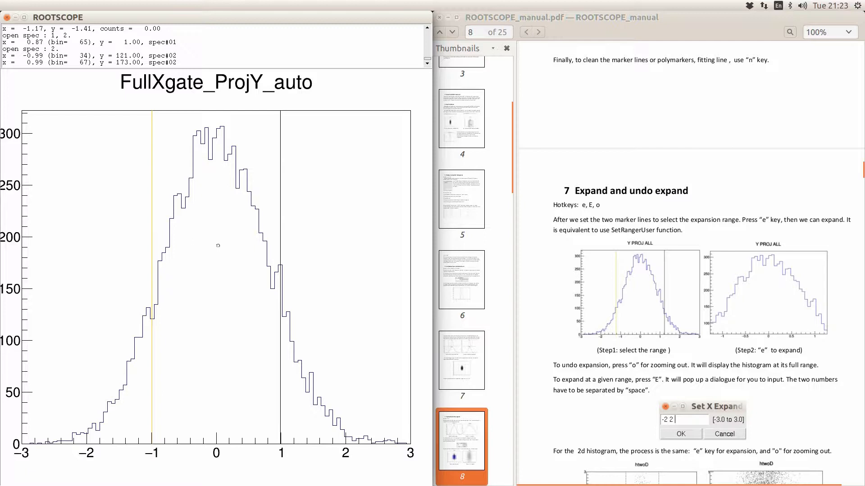
key(e)
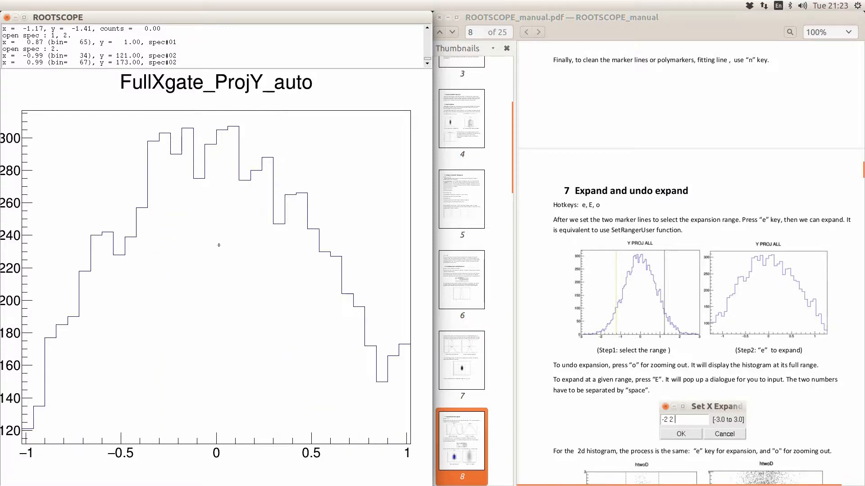
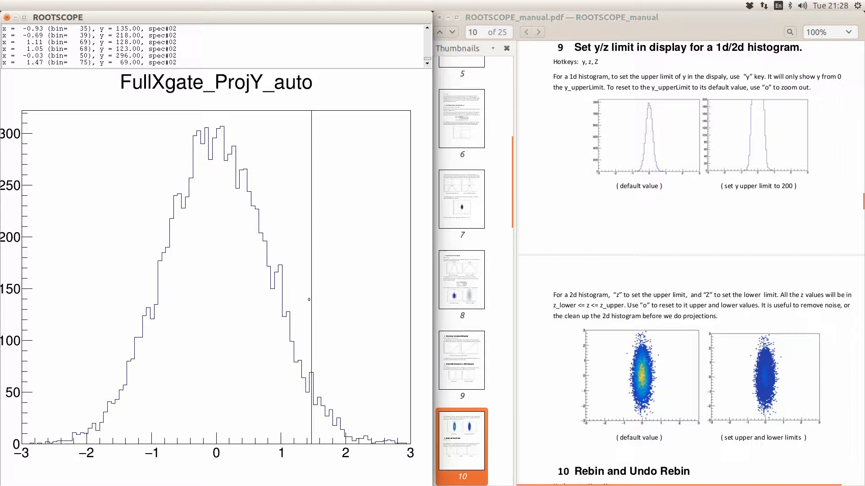
- Bring up the 2D histogram htwoD as a black scatter plot in place of the FullXgate_ProjY_auto projection
key(Escape)
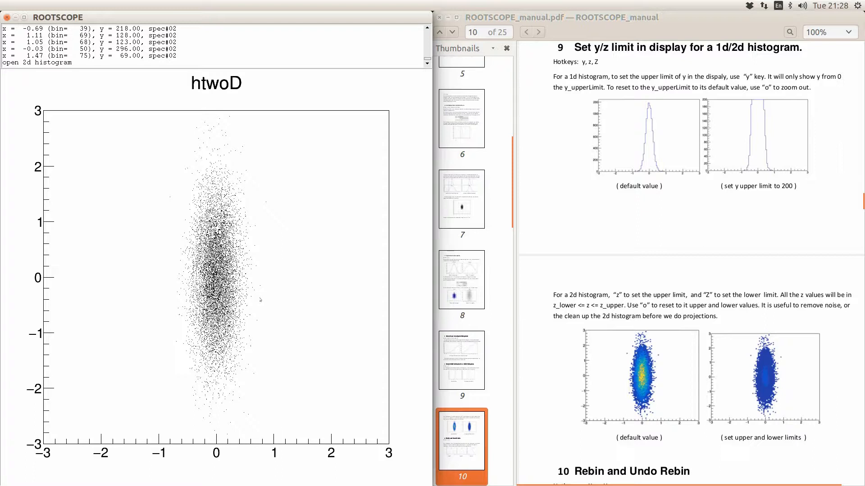
- Cap htwoD's z maximum at 20 and draw it as a colz colour map
key(z)
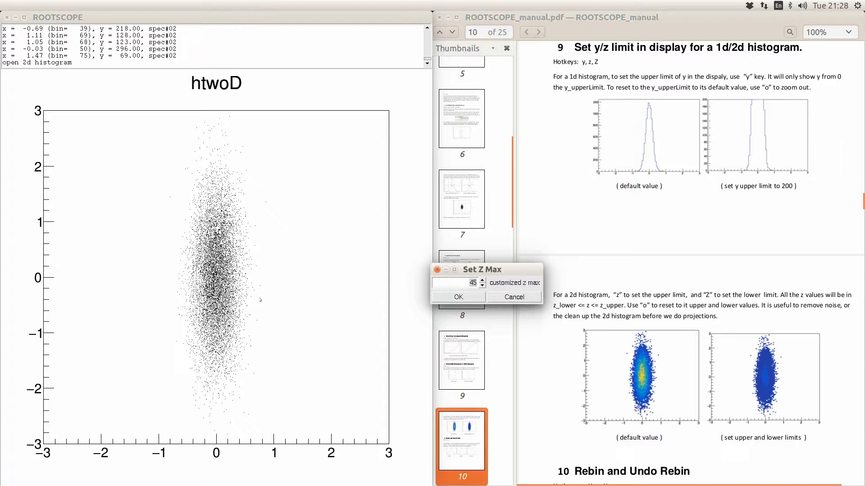
key(BackSpace)
key(BackSpace)
text(20)
key(Return)
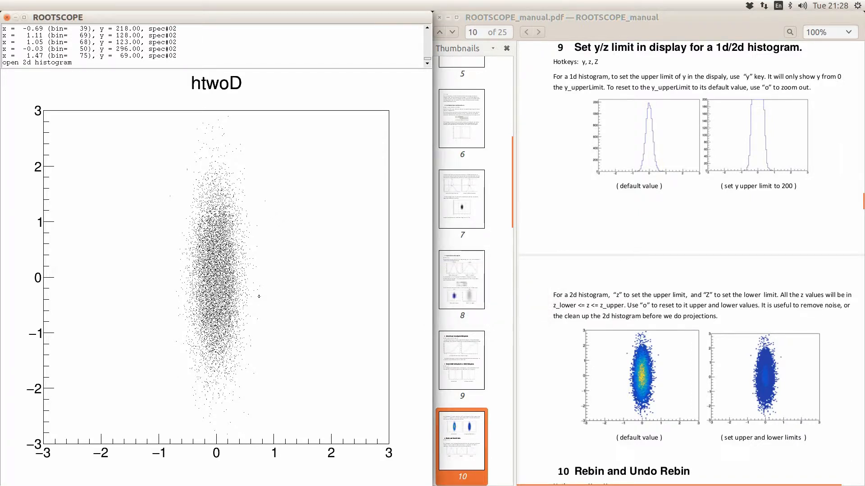
key(c)
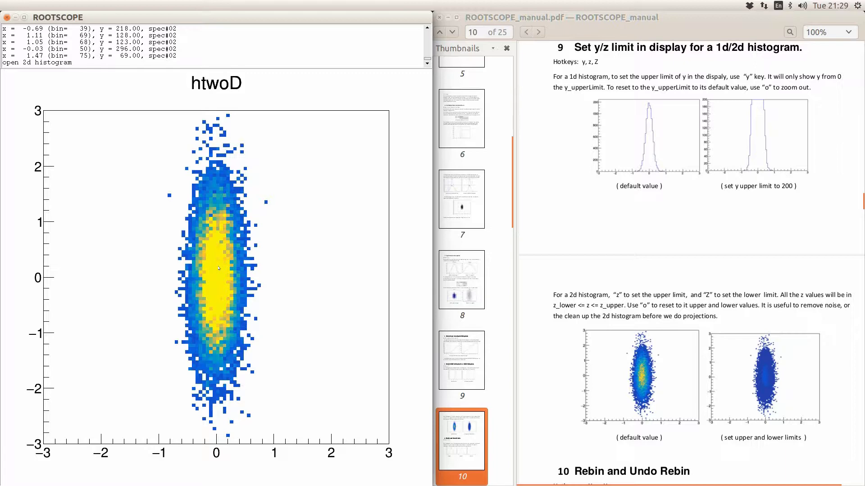
- Cycle htwoD's 2D draw styles and set its z minimum to -1
key(c)
key(c)
key(c)
key(c)
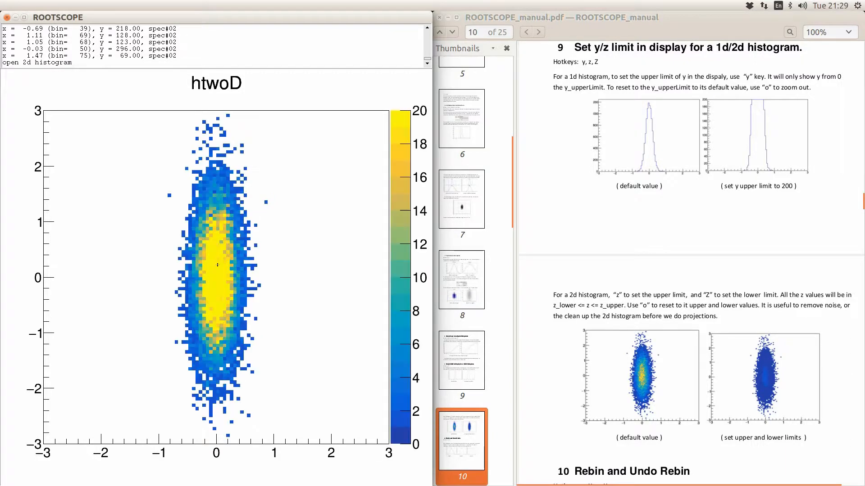
key(c)
key(c)
key(c)
key(c)
key(c)
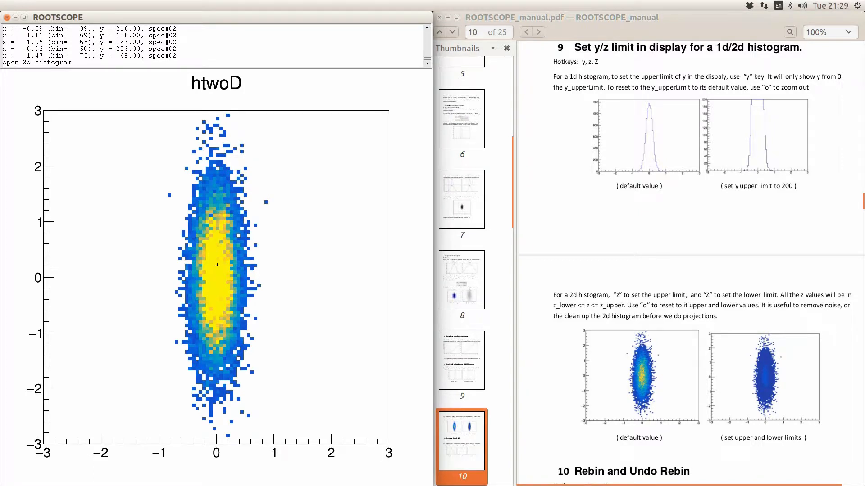
key(shift+z)
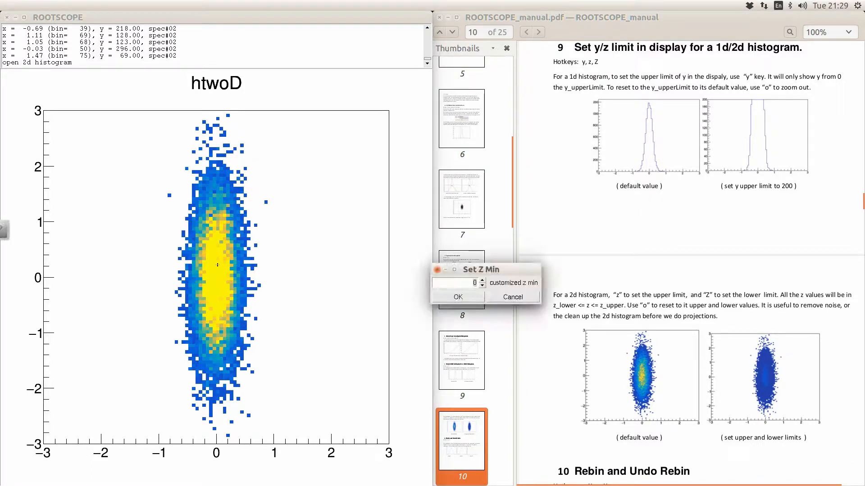
text(-1)
key(Return)
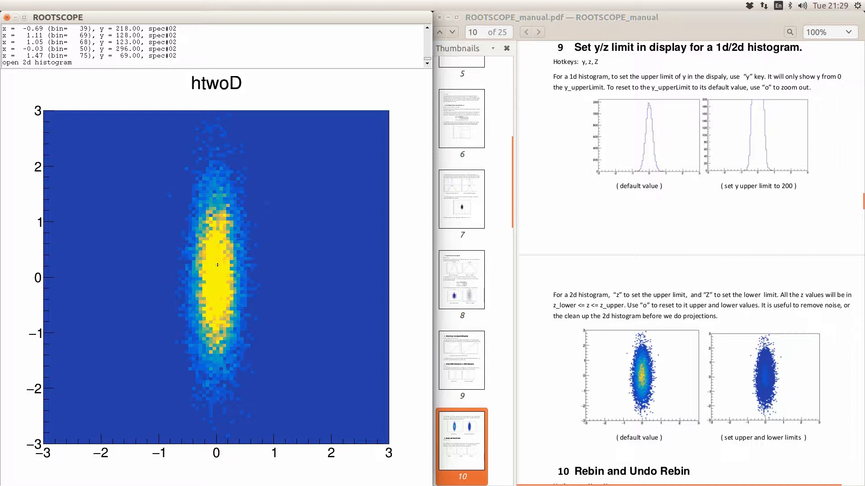
- Reset the z range, try a z minimum of 2, then return htwoD to a scatter plot
click(260, 264)
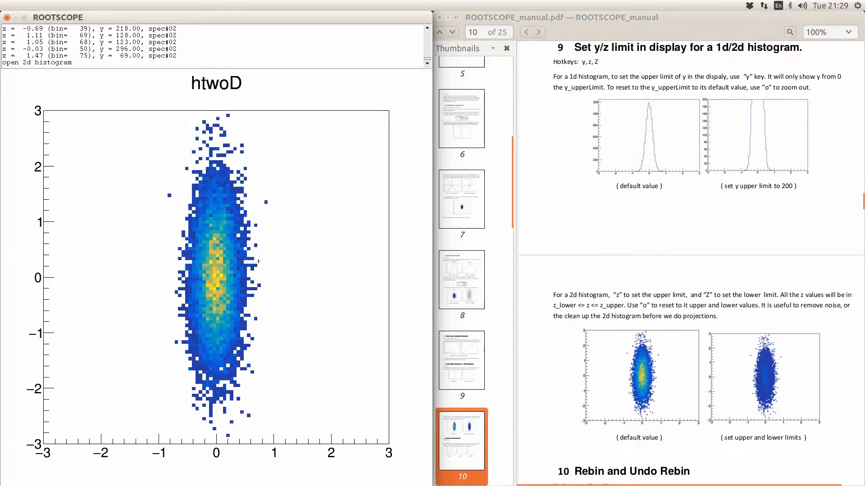
scroll(611, 209, up, 3)
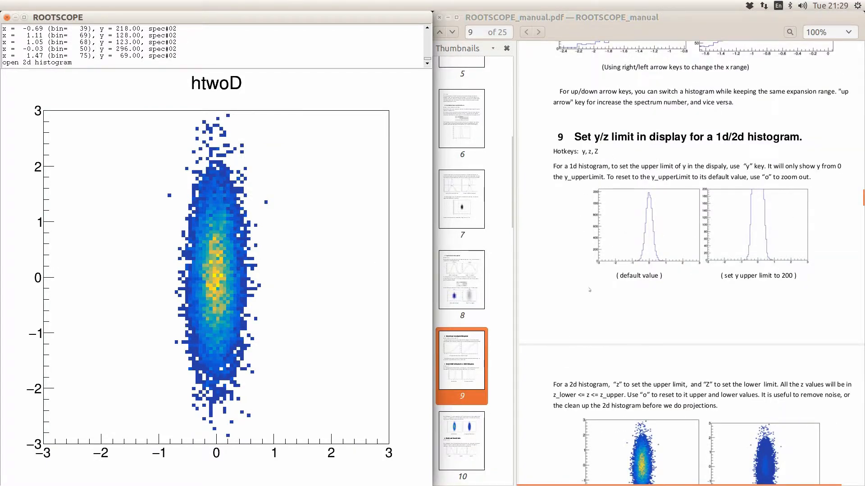
scroll(590, 300, down, 2)
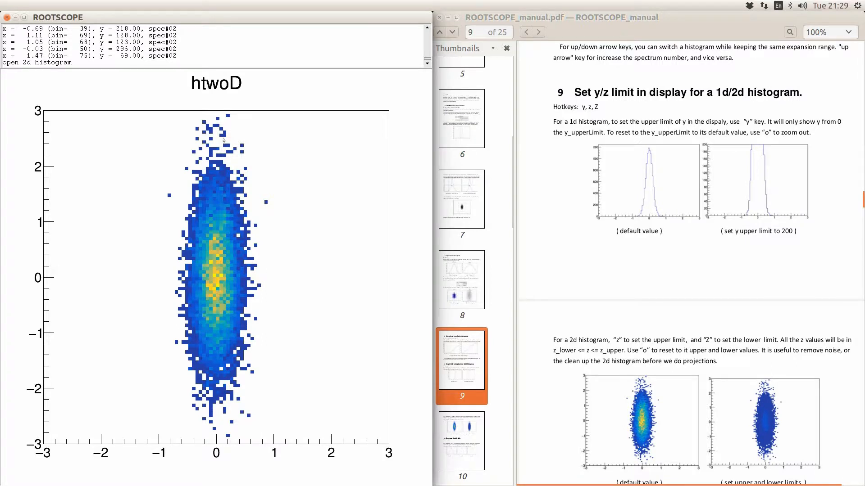
key(shift+z)
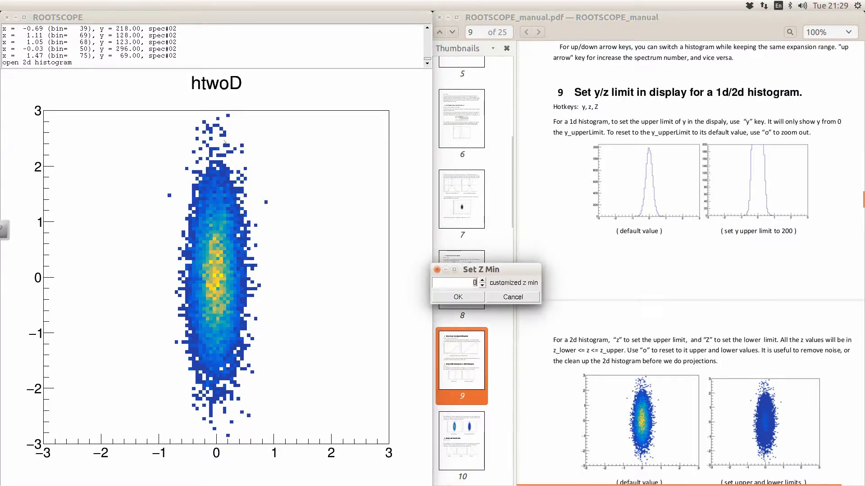
key(Return)
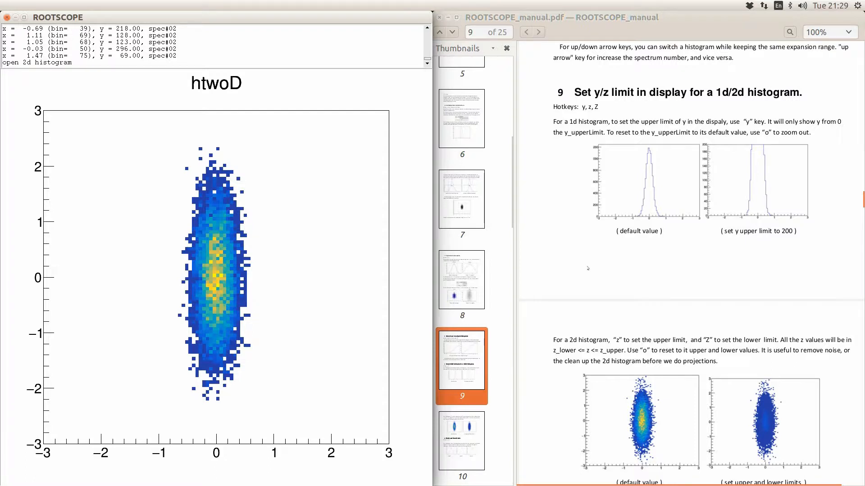
key(c)
key(c)
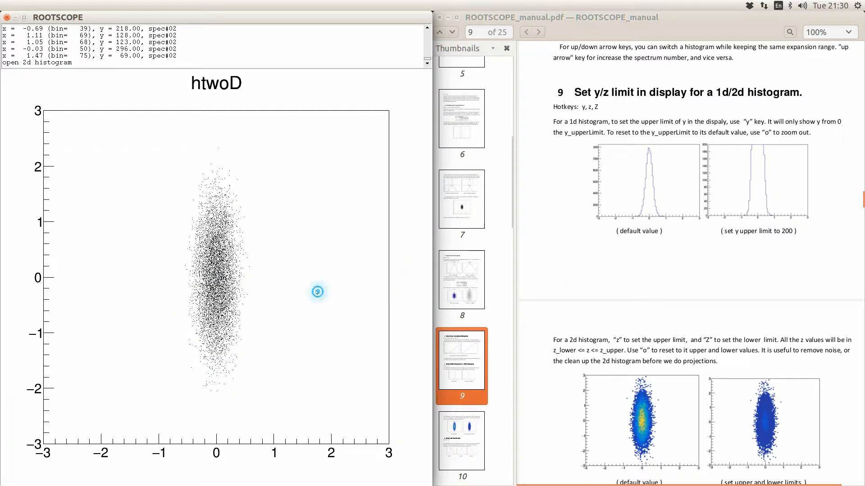
- Reset htwoD's display limits and scroll the manual to section 10, Rebin and Undo Rebin
key(o)
click(586, 262)
scroll(586, 261, down, 10)
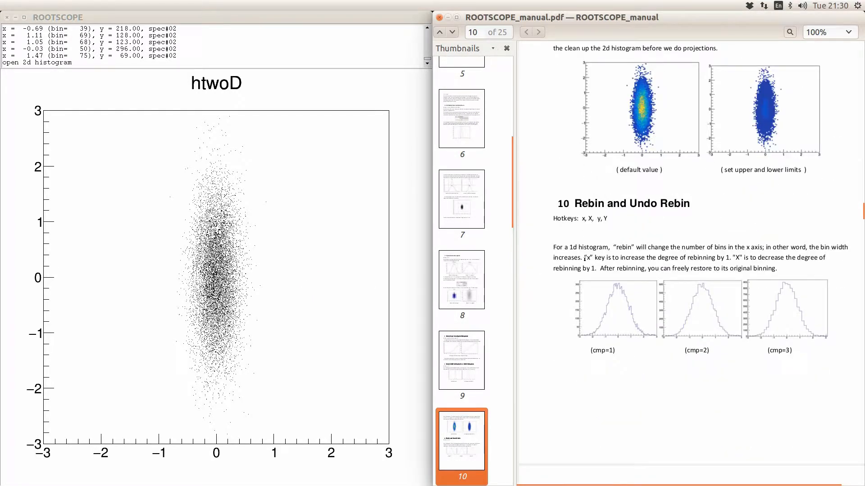
- Display spectra 1 and 2, FullYgate_ProjX_atuo and FullXgate_ProjY_auto, stacked together
click(300, 260)
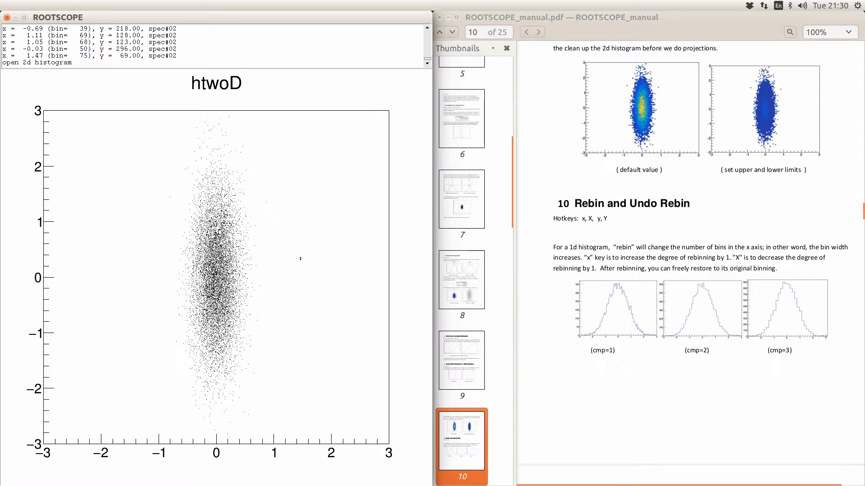
key(2)
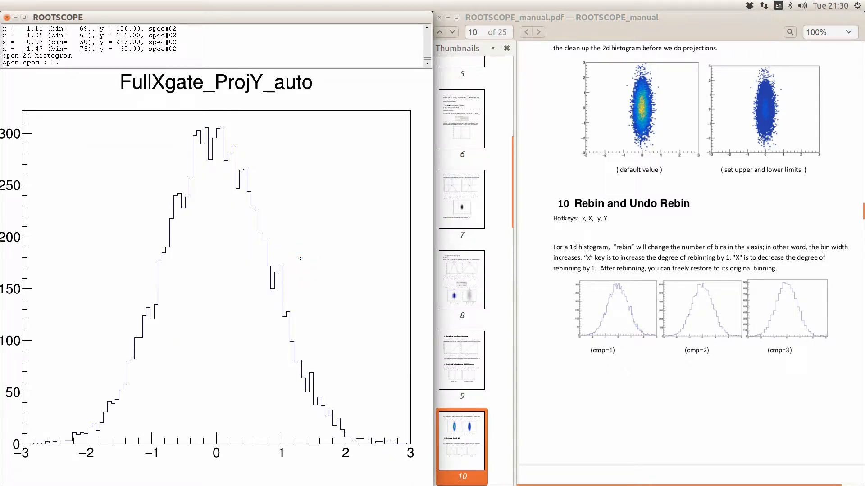
text(d)
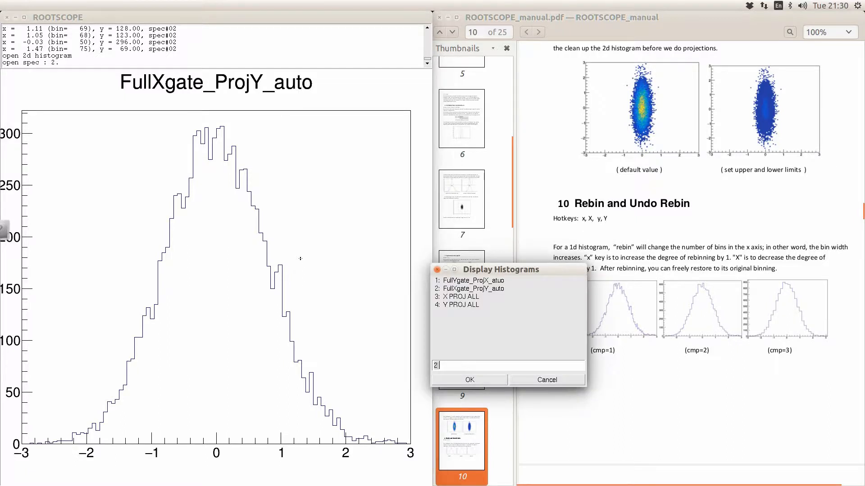
text(1,2)
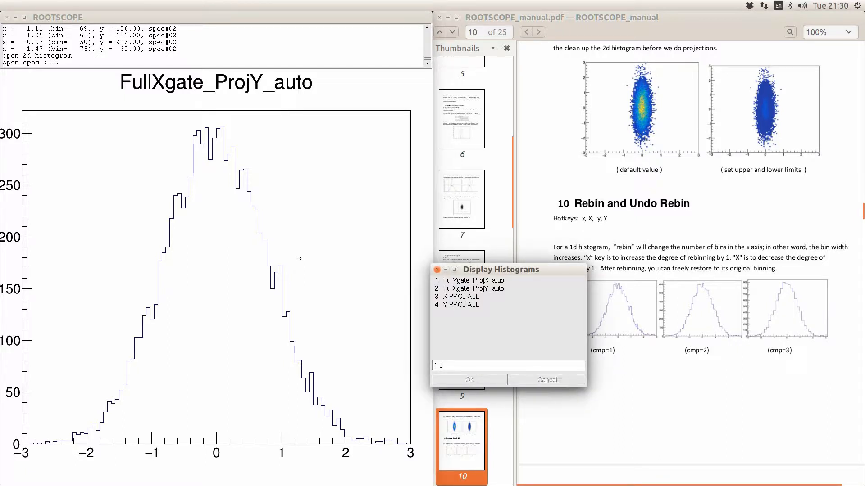
key(Return)
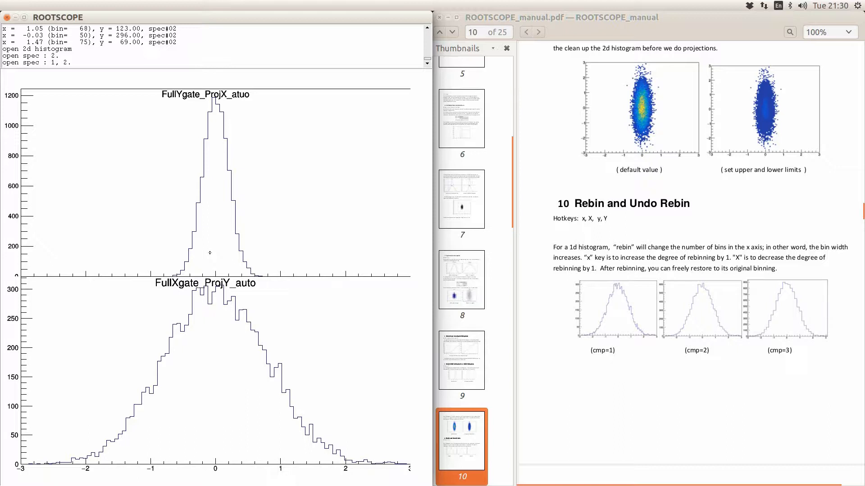
- Rebin both projections coarser up to a factor of 5, then undo back to the original bins
click(259, 216)
key(x)
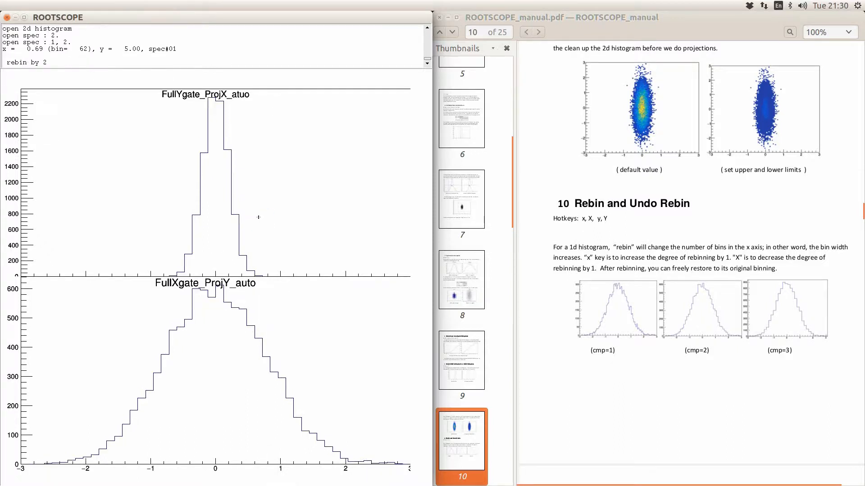
key(x)
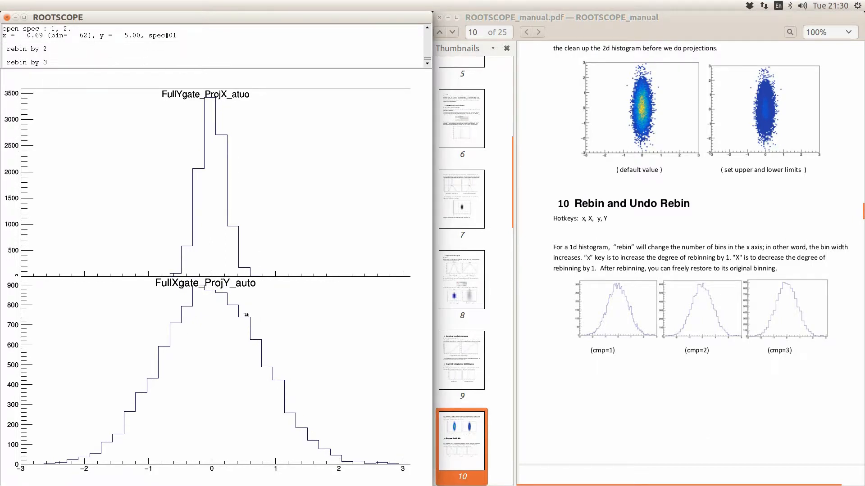
key(x)
key(x)
key(x)
key(x)
key(x)
key(x)
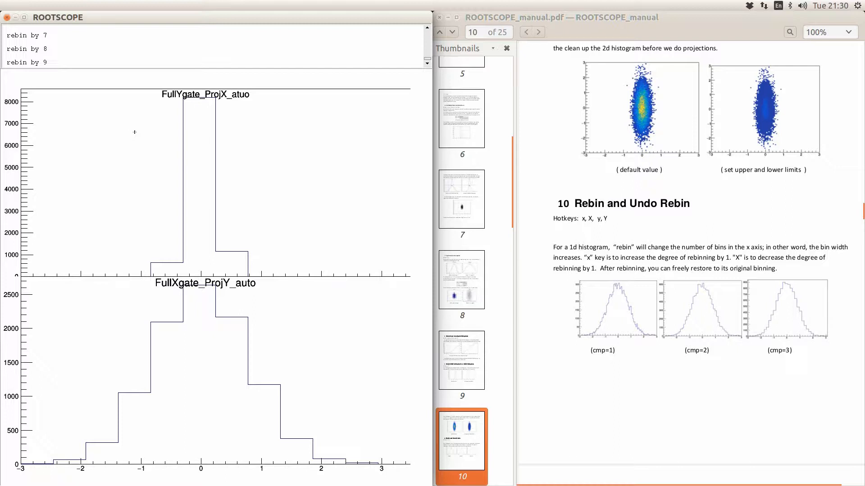
key(shift+x)
key(shift+x)
key(shift+x)
key(shift+x)
key(shift+x)
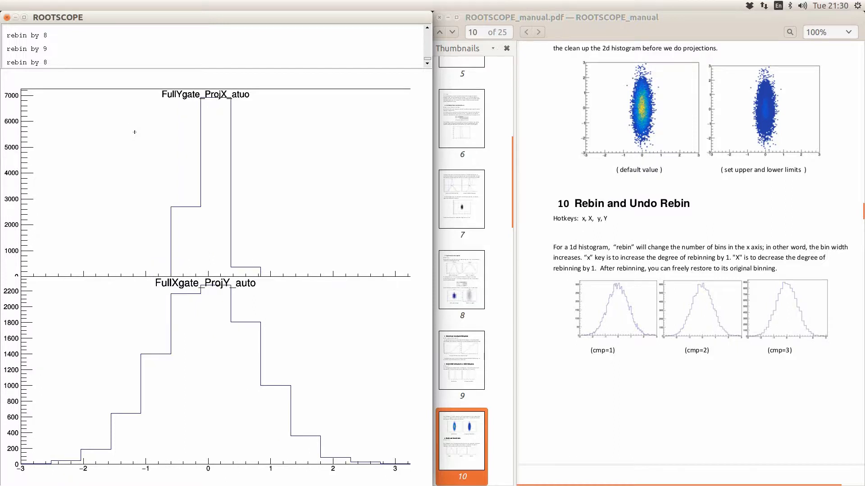
key(shift+x)
key(shift+x)
key(shift+x)
key(shift+x)
key(shift+x)
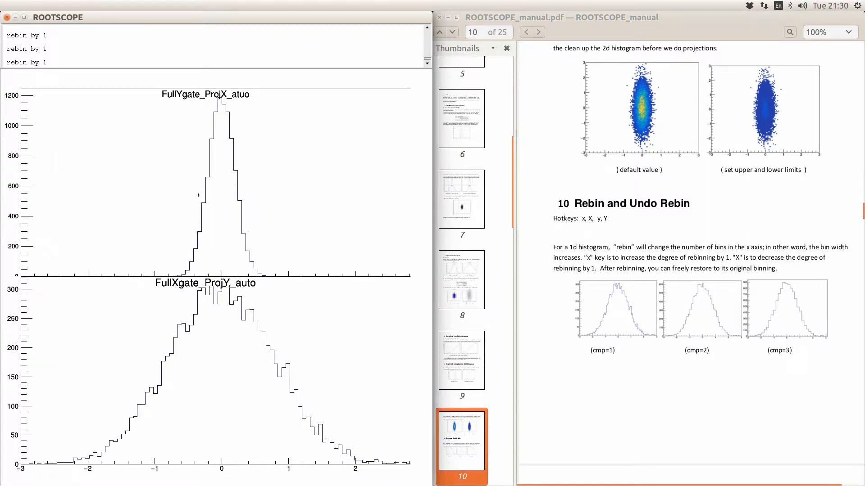
- Rebin both projections coarser three more times, then undo one rebin level
key(x)
key(x)
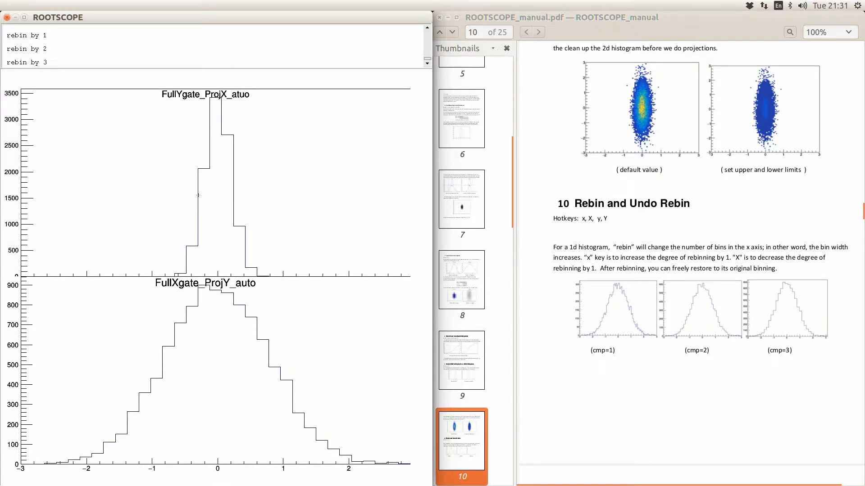
key(x)
key(x)
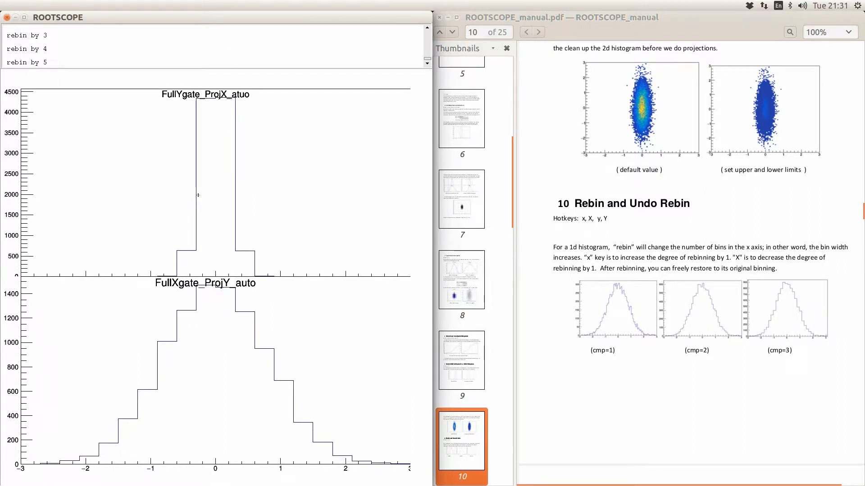
key(x)
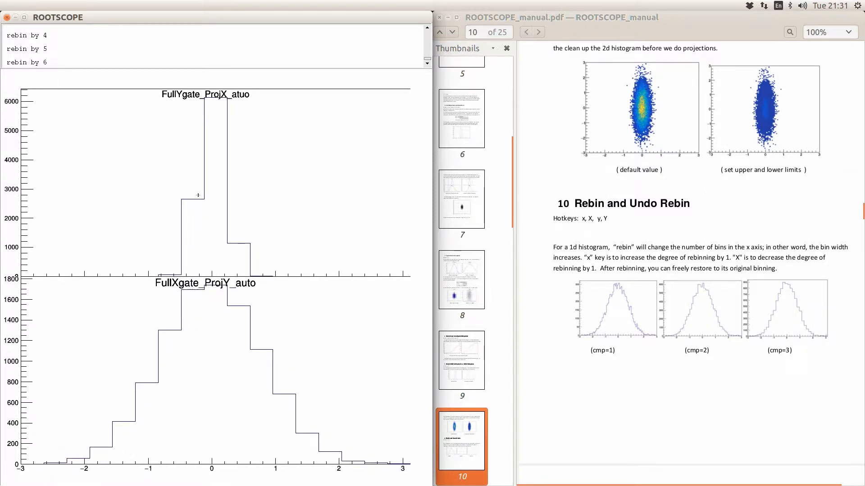
key(shift+x)
key(shift+x)
key(shift+x)
key(shift+x)
key(shift+x)
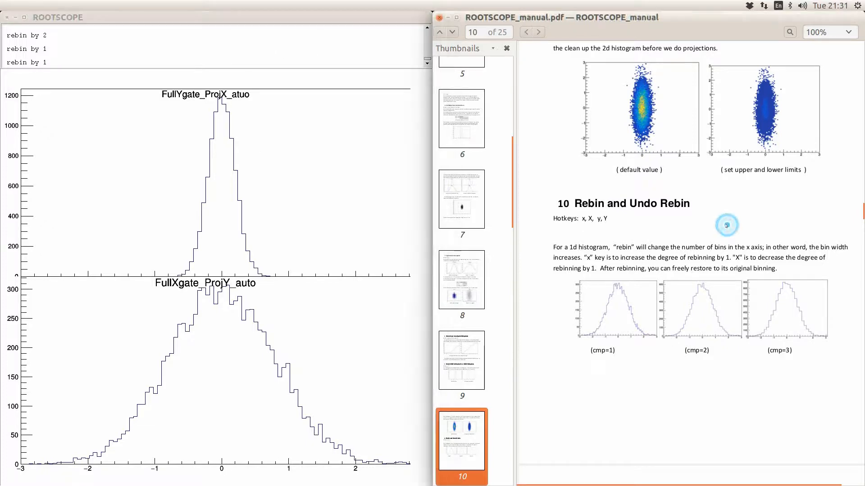
scroll(726, 225, down, 5)
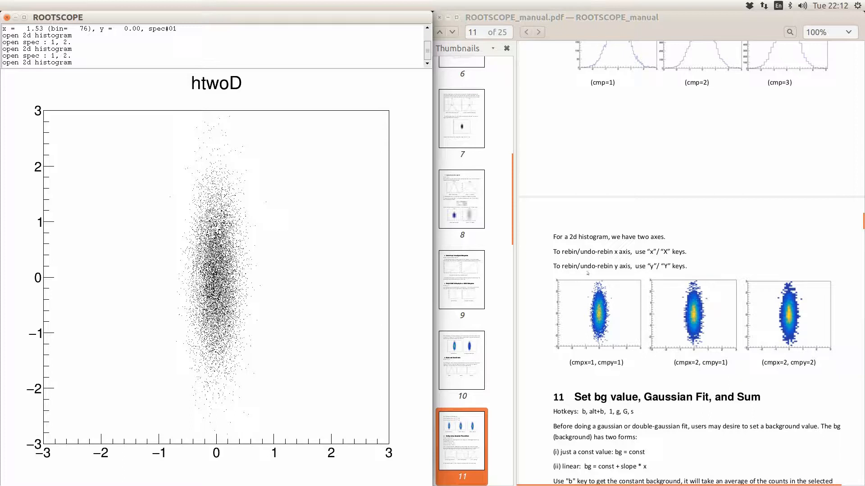
- Select the htwoD plot and redraw it as a colz colour density map
click(344, 268)
click(344, 268)
key(c)
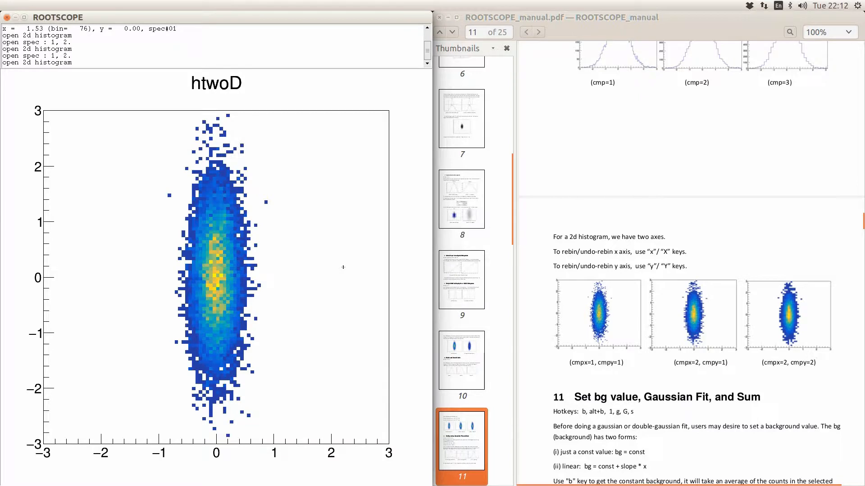
key(x)
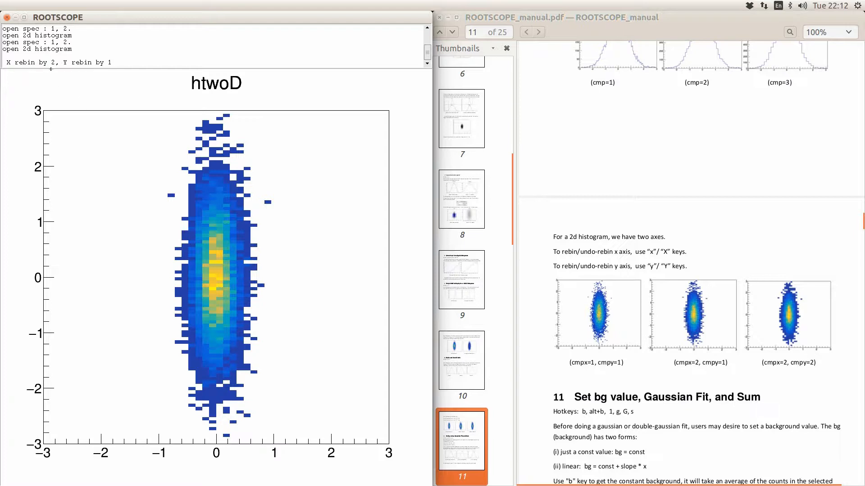
key(x)
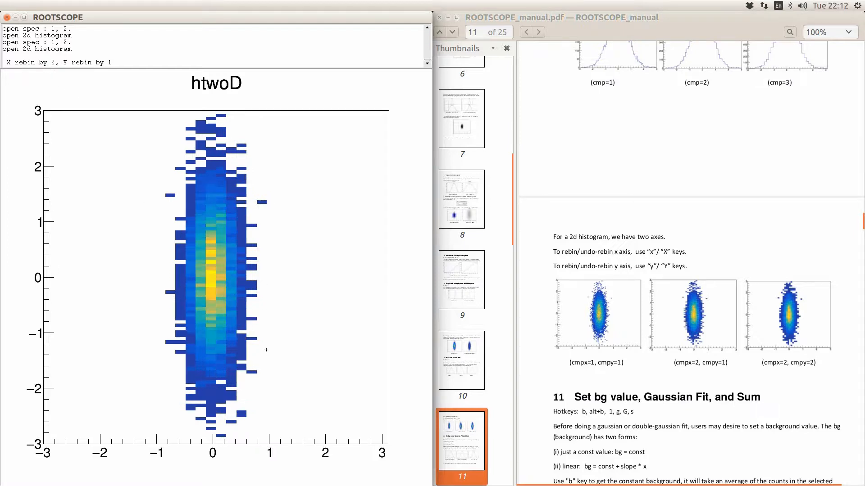
key(x)
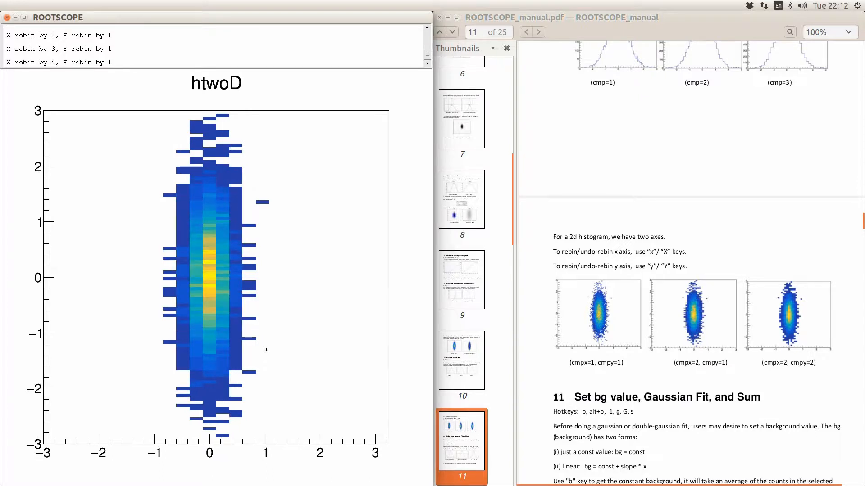
key(shift+x)
key(shift+x)
key(shift+x)
key(shift+x)
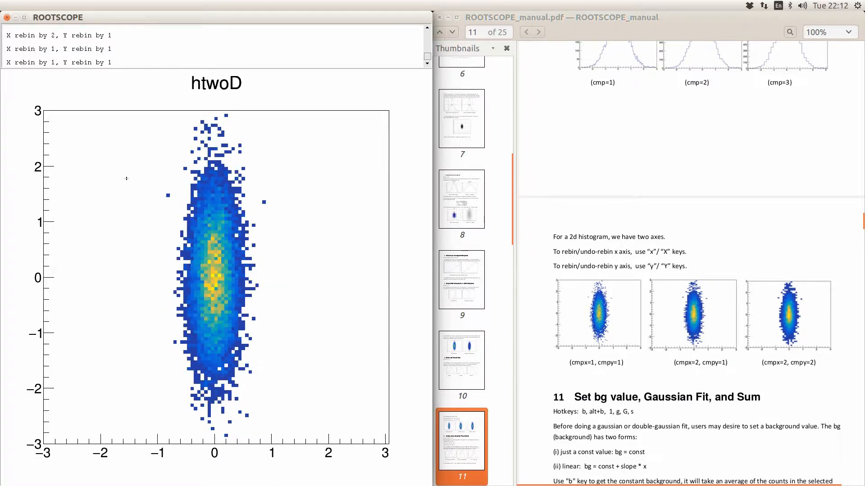
key(y)
key(y)
key(y)
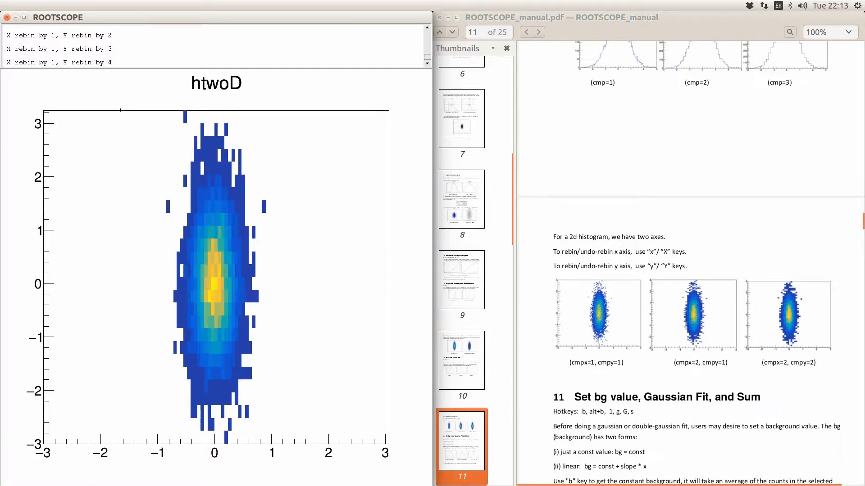
key(x)
key(x)
key(x)
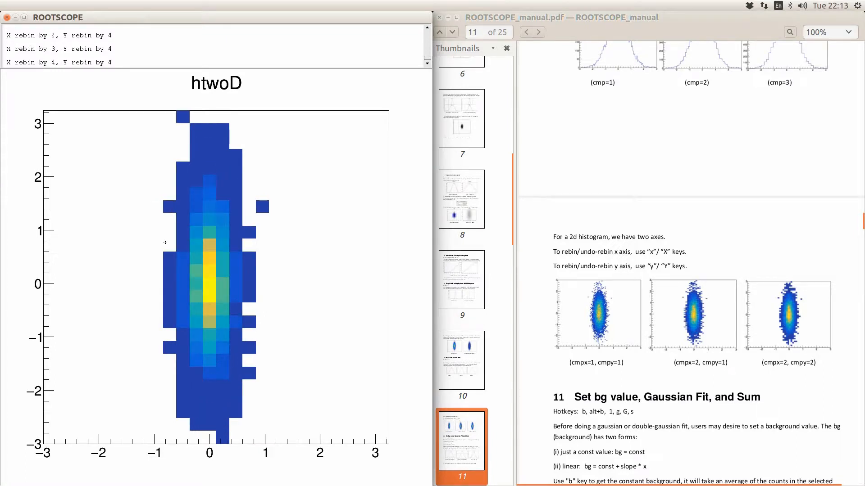
key(shift+x)
key(shift+x)
key(shift+x)
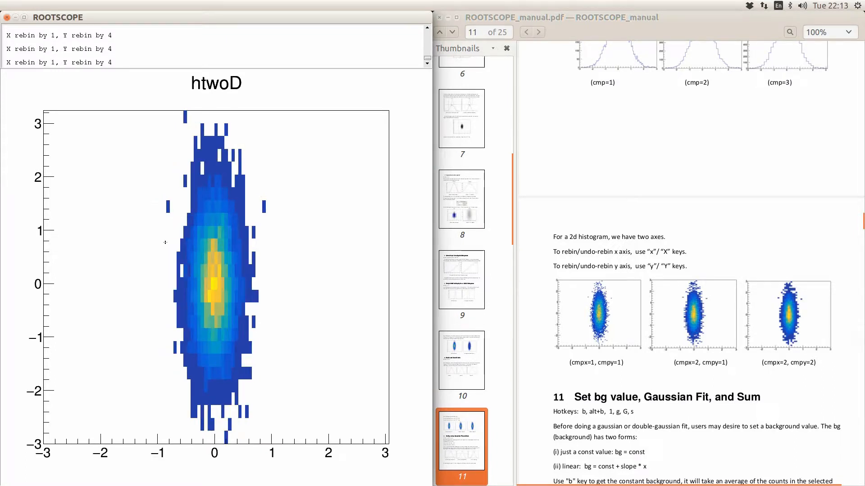
key(shift+y)
key(shift+y)
key(shift+y)
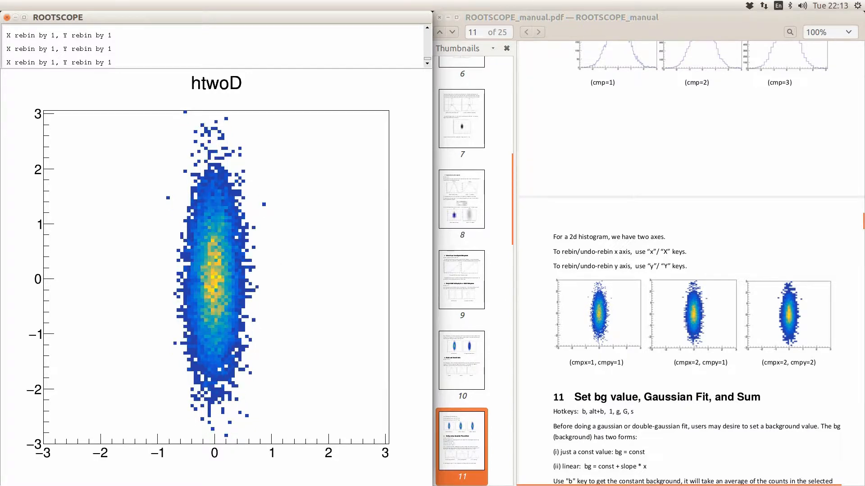
- Scroll the manual to section 11 and replace htwoD with its stacked X and Y projections
click(622, 371)
scroll(622, 370, down, 3)
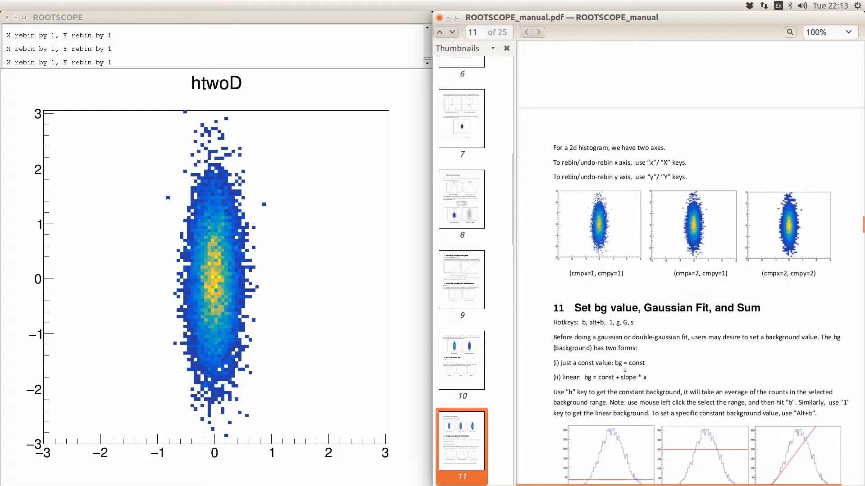
scroll(623, 369, down, 1)
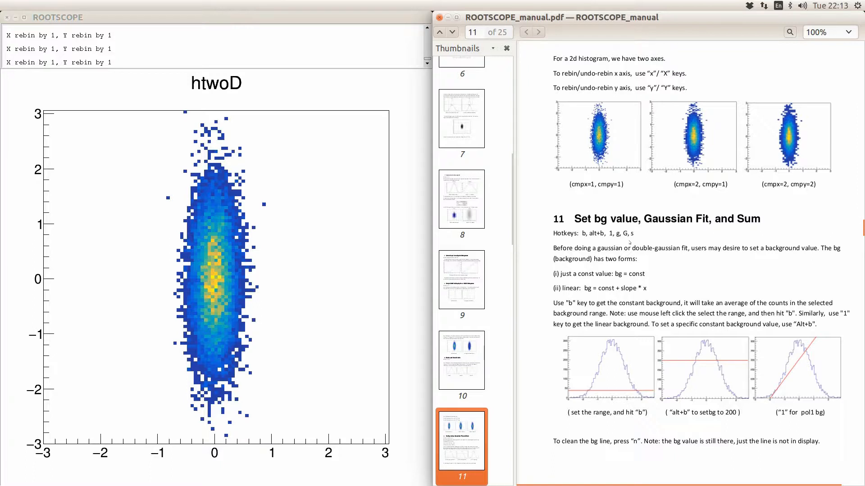
click(330, 246)
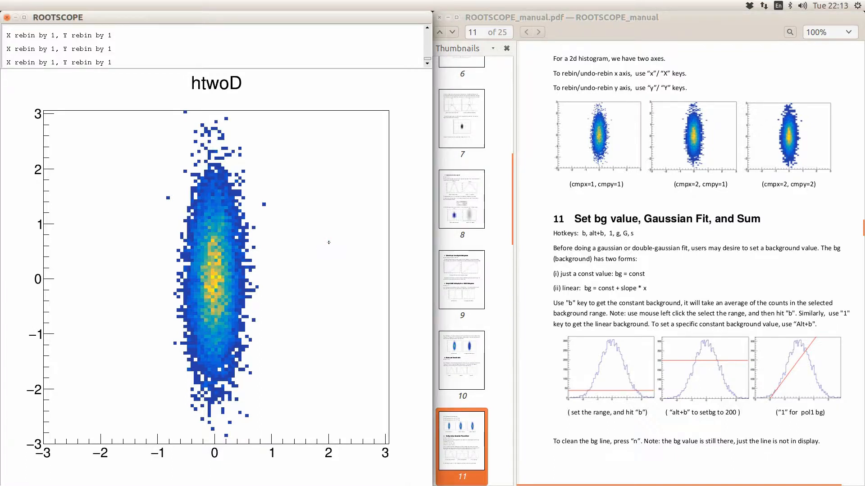
key(p)
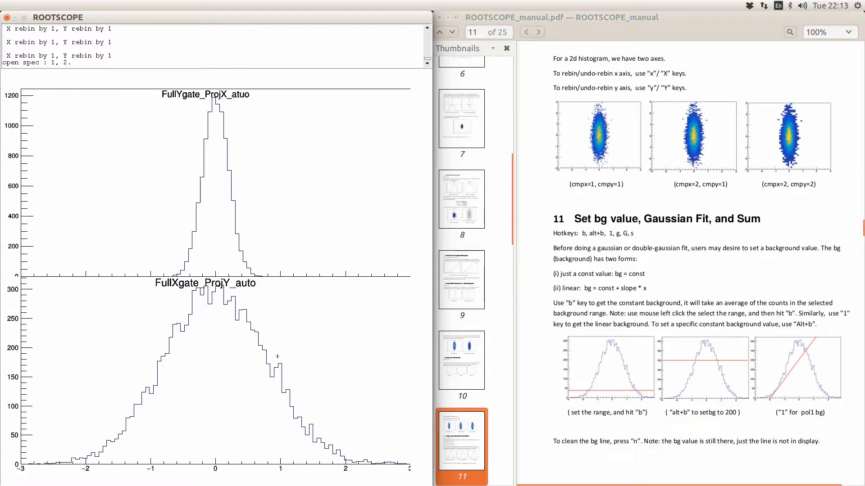
- Display only spectrum 2, FullXgate_ProjY_auto, and scroll the manual a bit further
text(d2)
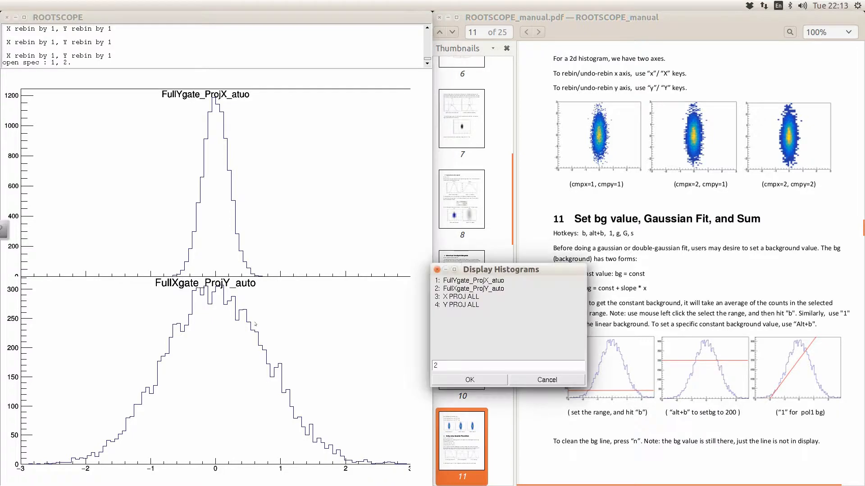
key(Return)
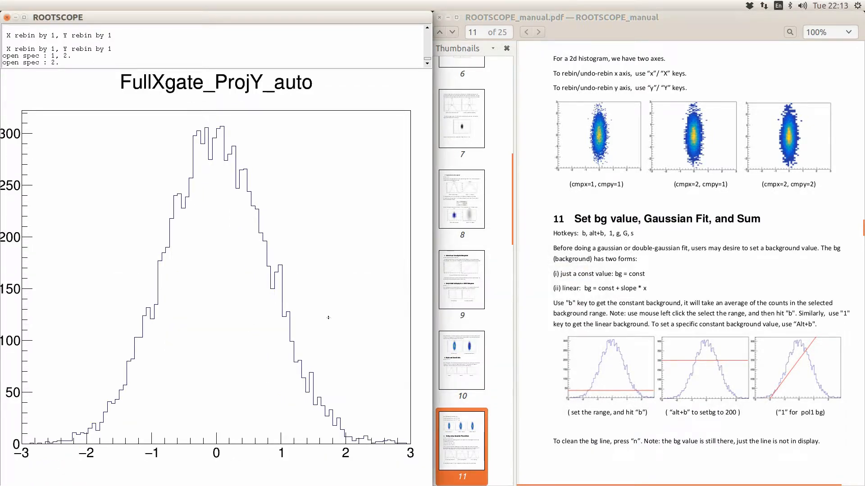
click(643, 263)
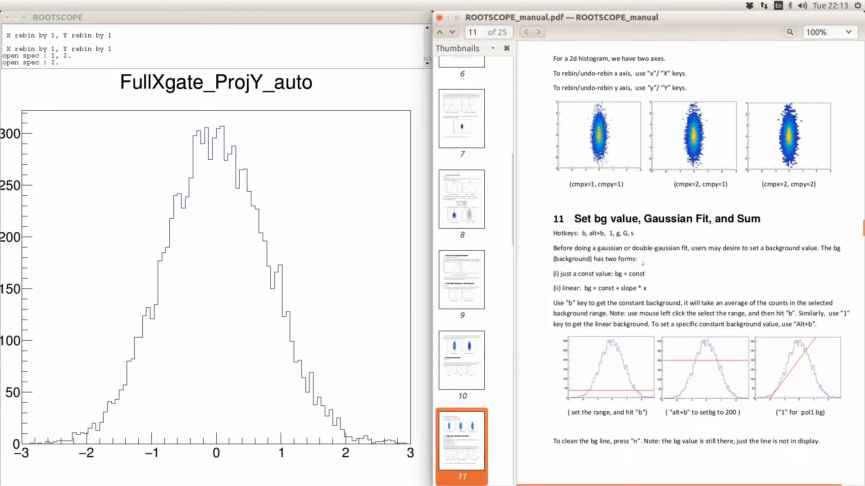
scroll(642, 262, down, 2)
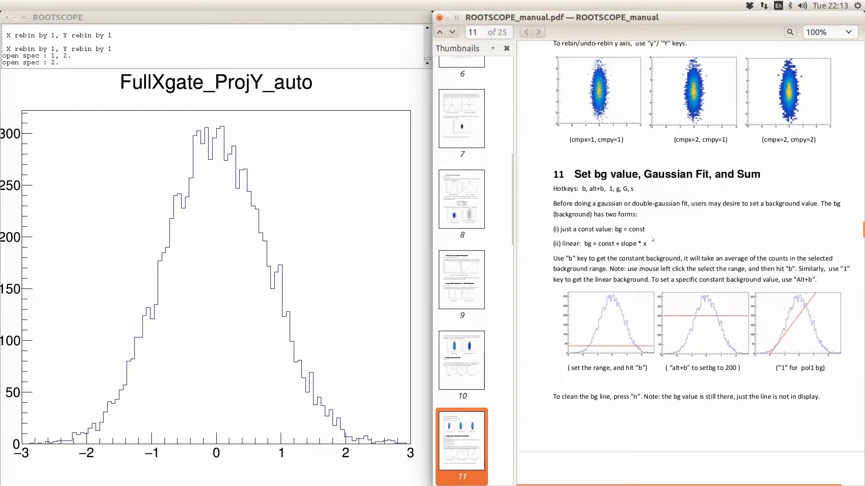
- After a constant trial, fit linear background bg = 177.50 + 83.33*x over x -2.07 to -1.83, then hide it
click(136, 328)
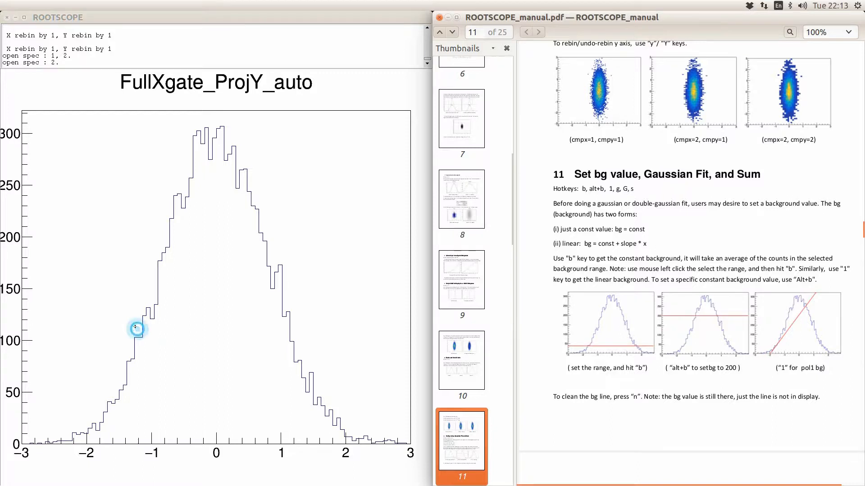
click(128, 325)
key(b)
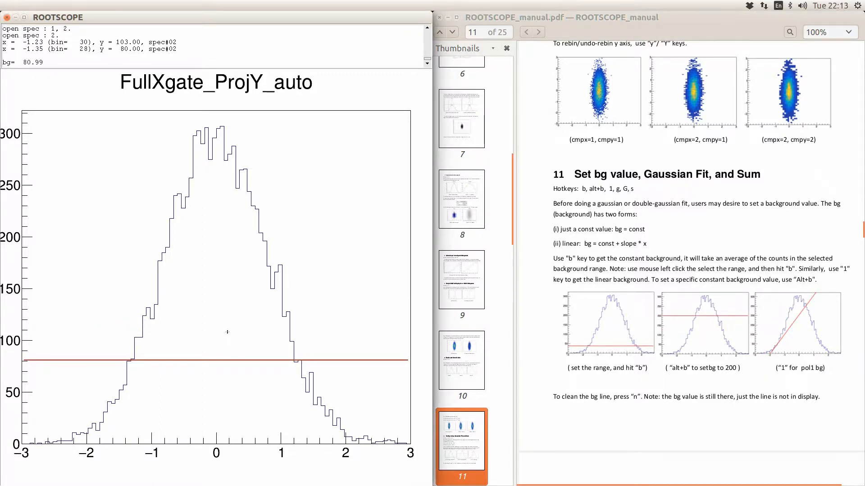
click(82, 433)
click(97, 412)
key(1)
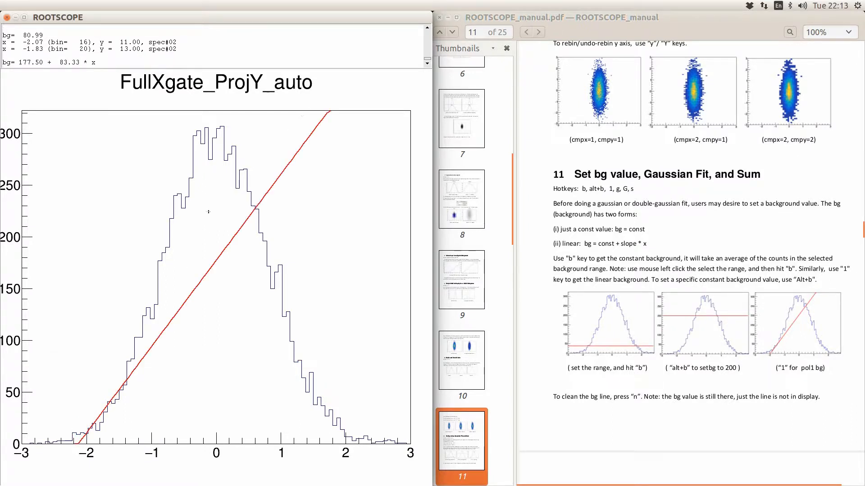
key(n)
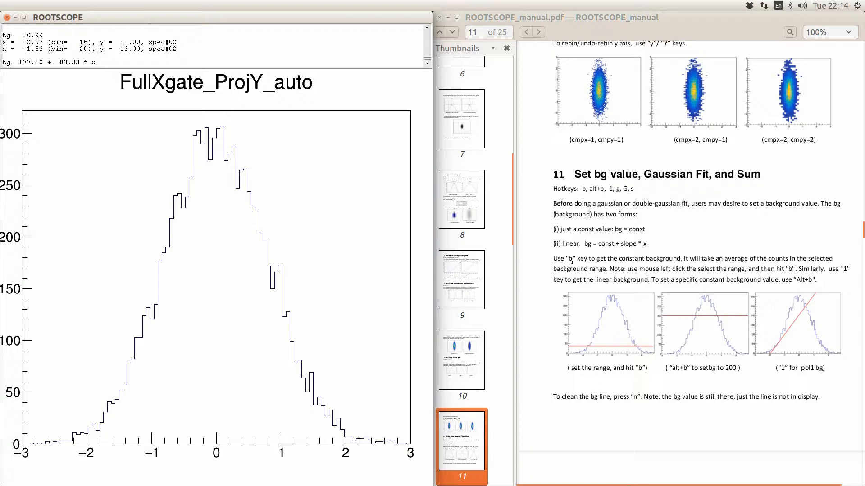
- Set constant backgrounds from ranges x 1.89–2.19, then x 1.89–1.71
click(340, 420)
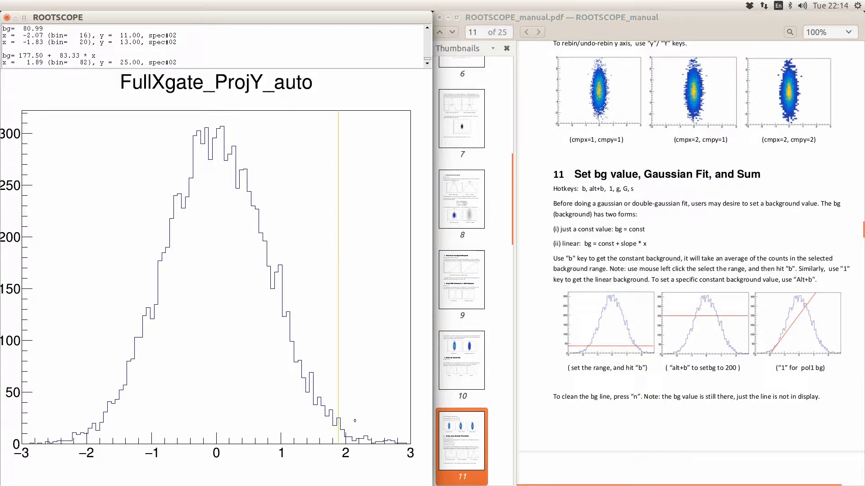
click(358, 422)
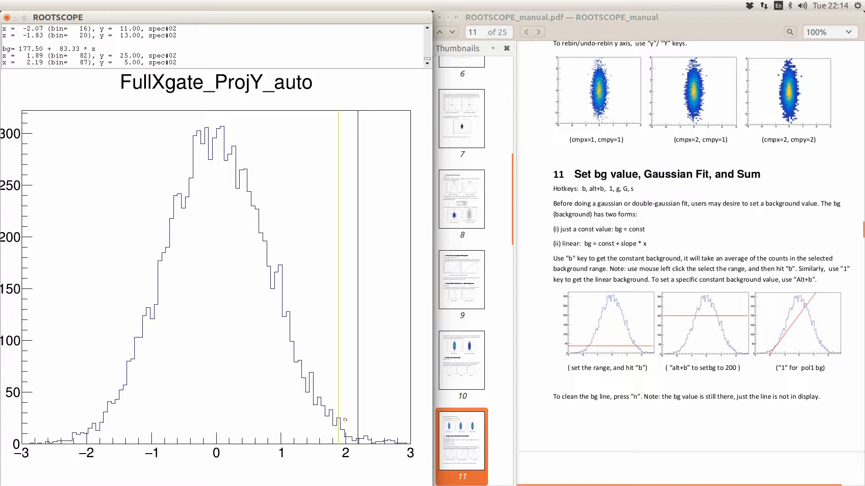
key(b)
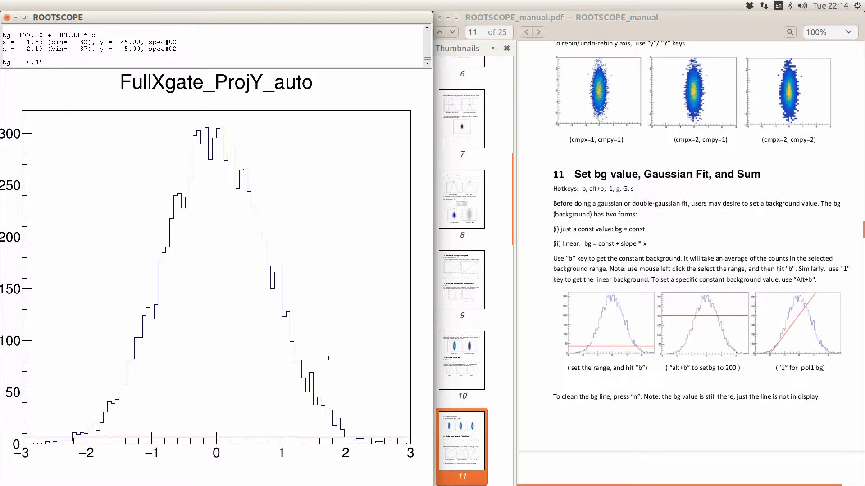
click(339, 412)
click(327, 399)
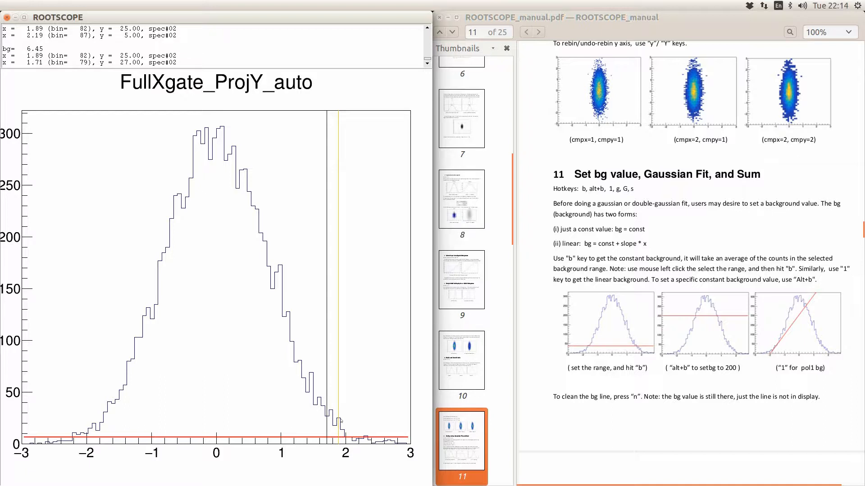
key(b)
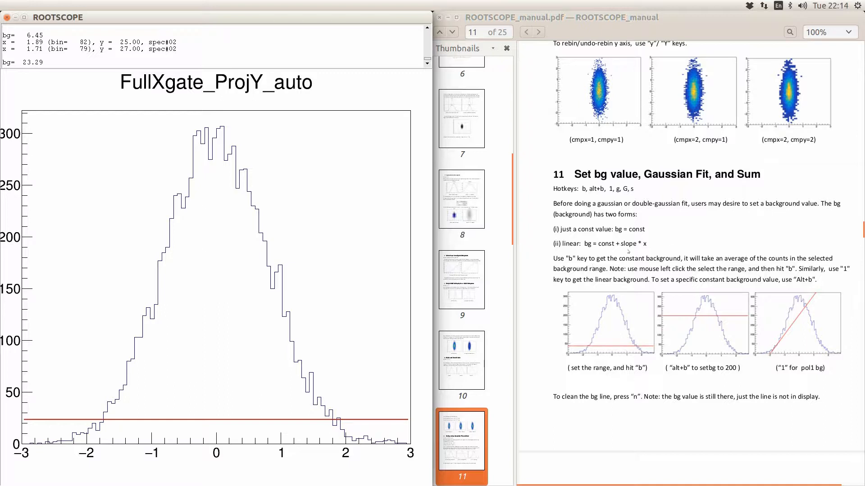
- Fit a linear background over x 1.89 to 1.53, giving bg = 158.55 - 75.16*x
click(337, 417)
click(315, 397)
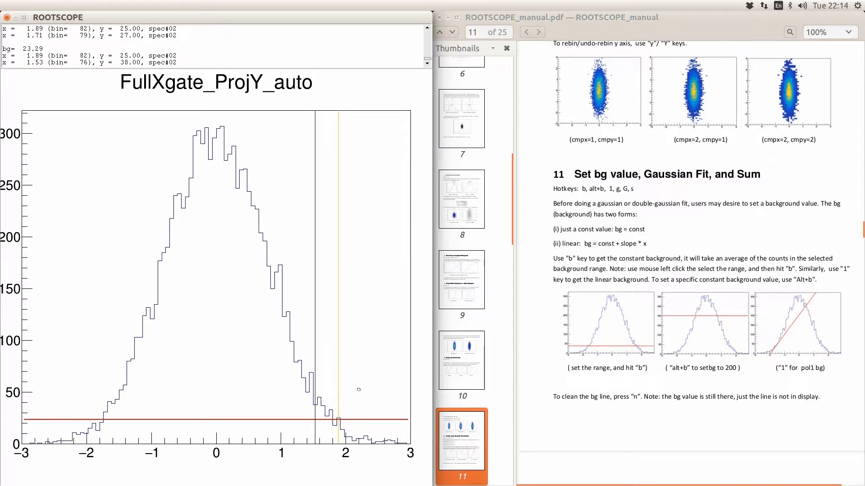
key(1)
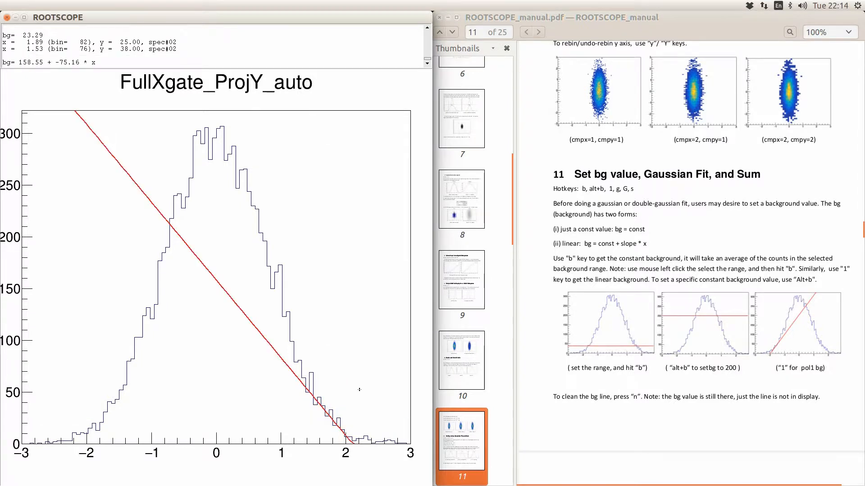
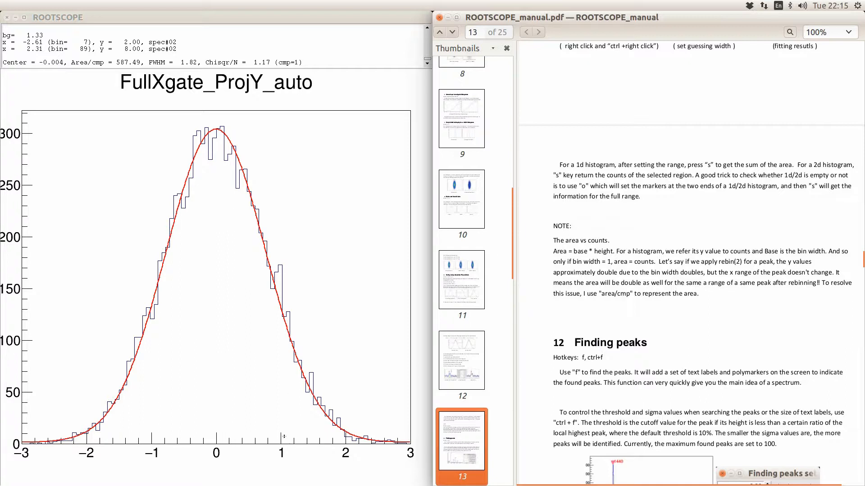
- Drop a marker at x≈1.05 on the Gaussian-fitted FullXgate_ProjY_auto projection
click(284, 284)
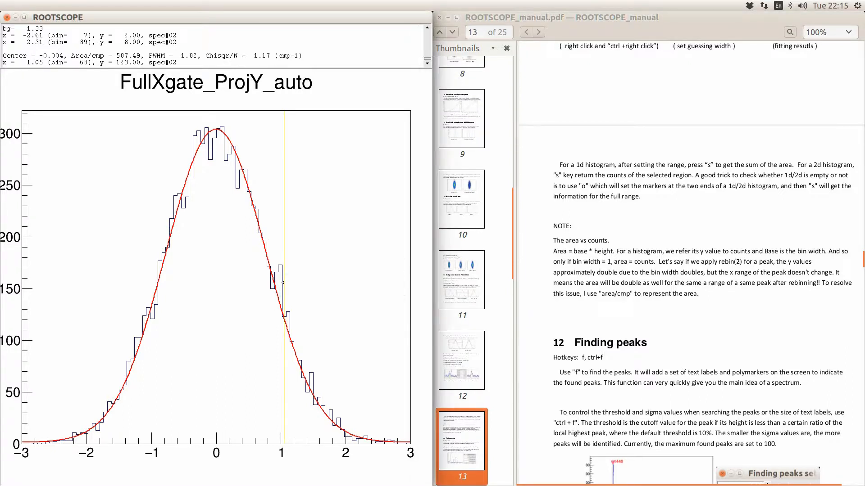
- Rebin the projection more coarsely and fit a Gaussian over x -1.92 to 2.40
key(r)
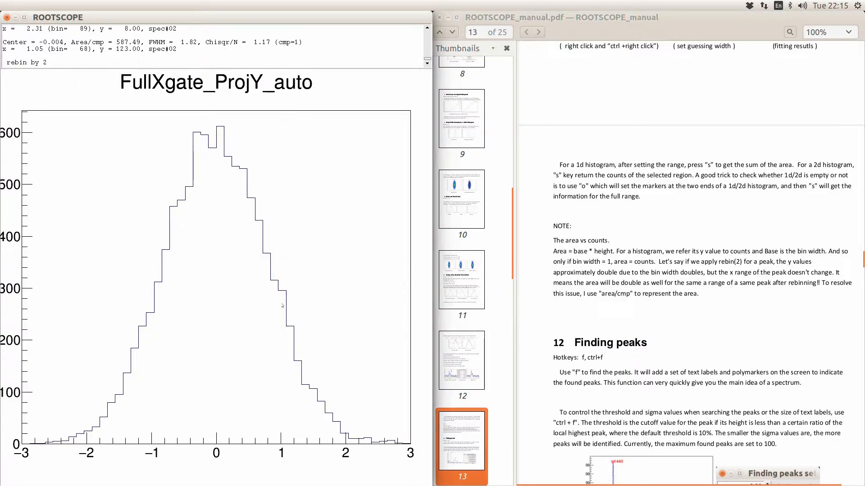
key(r)
key(r)
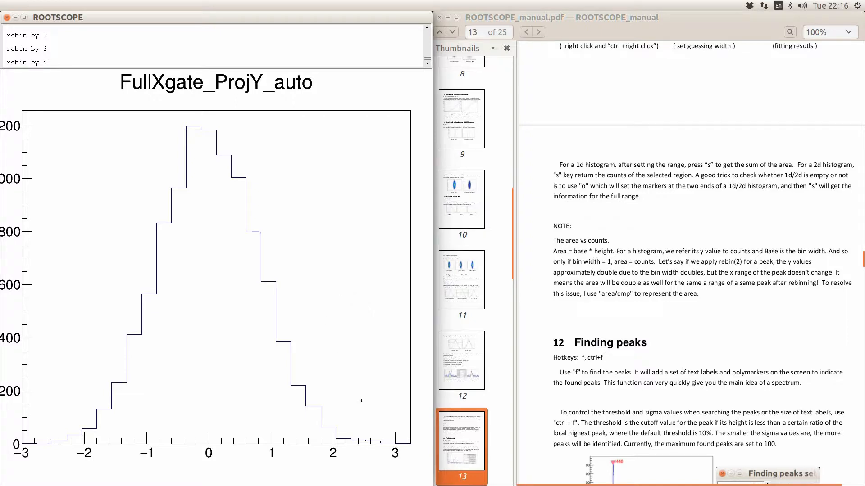
click(358, 386)
click(88, 381)
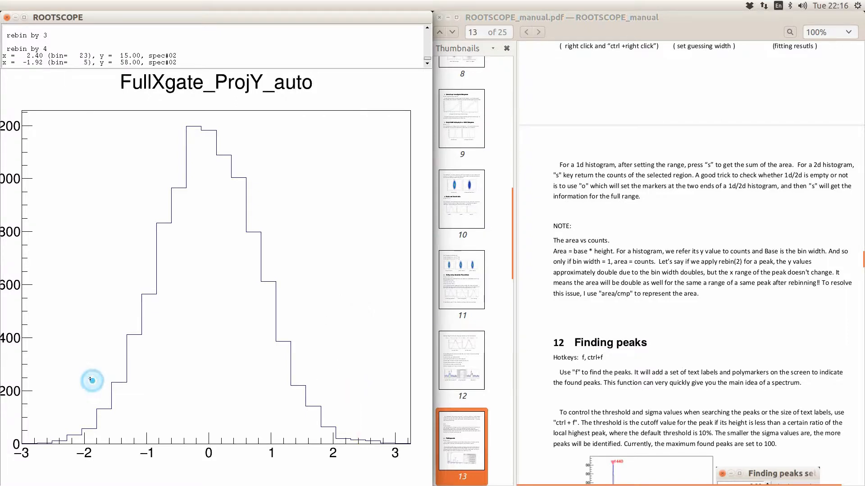
key(g)
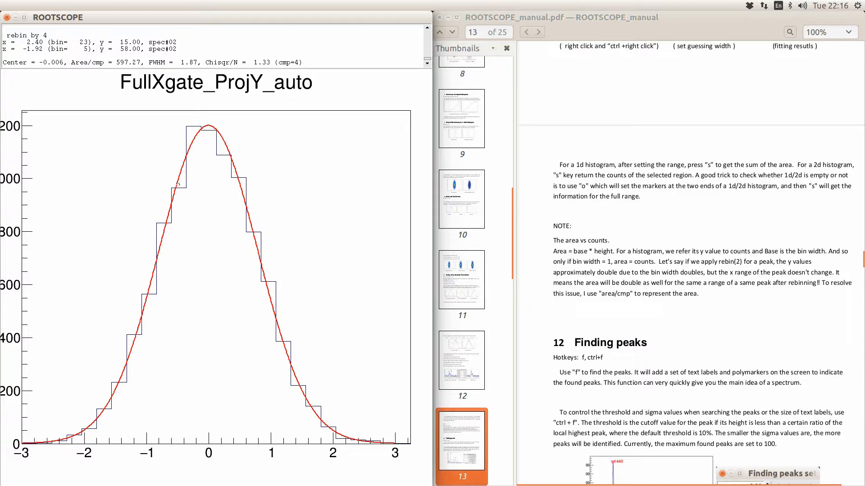
- Rebin by 3 and refit a Gaussian over x -1.65 to 0.87 (centre -0.007, FWHM 1.88)
key(3)
click(108, 303)
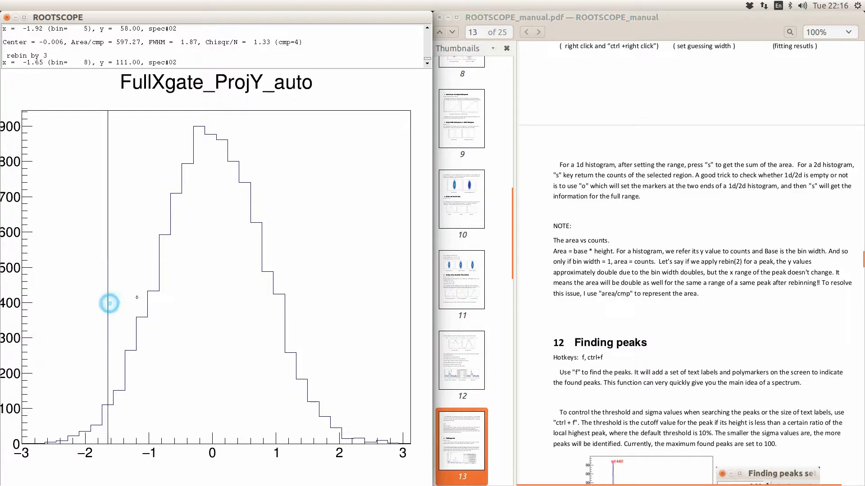
click(270, 280)
key(g)
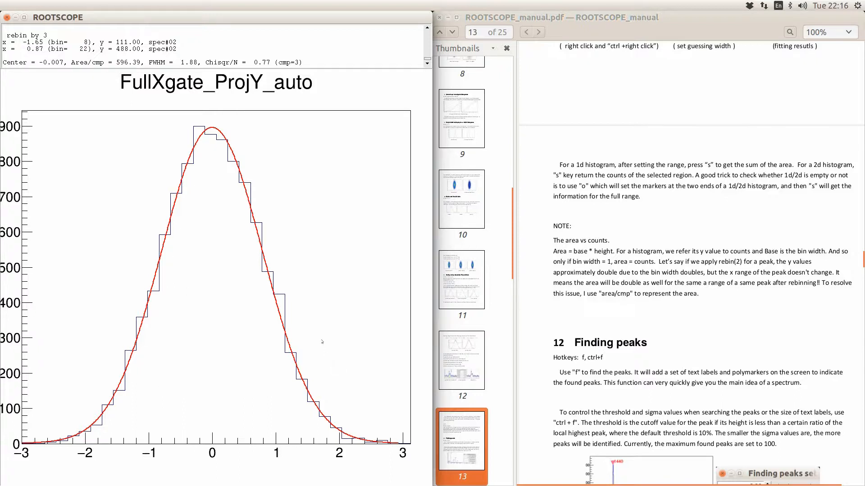
- Scroll the manual back up to the fitting section on page 11
click(633, 252)
scroll(633, 252, up, 10)
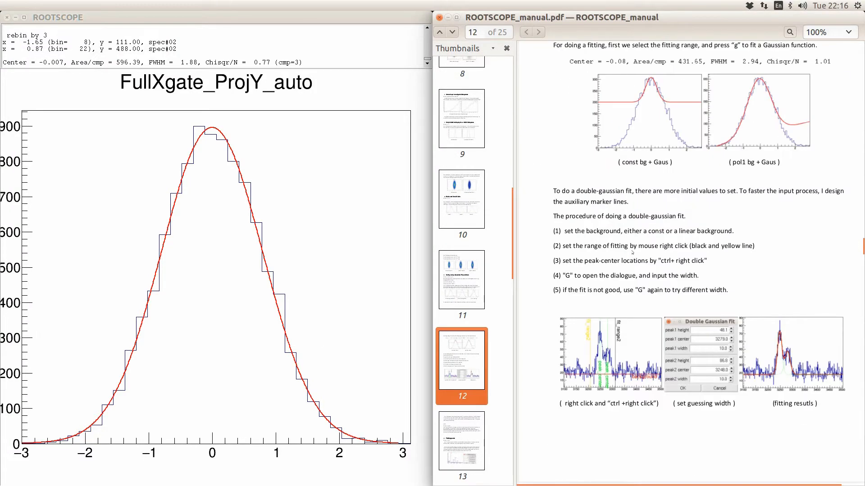
scroll(632, 253, up, 6)
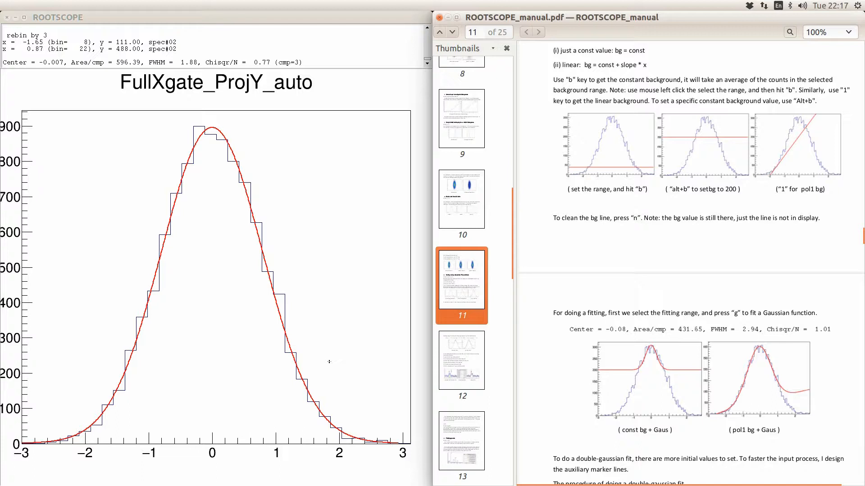
- Fit a Gaussian over x -1.47 to 1.59 above a constant background of 199.83
click(324, 375)
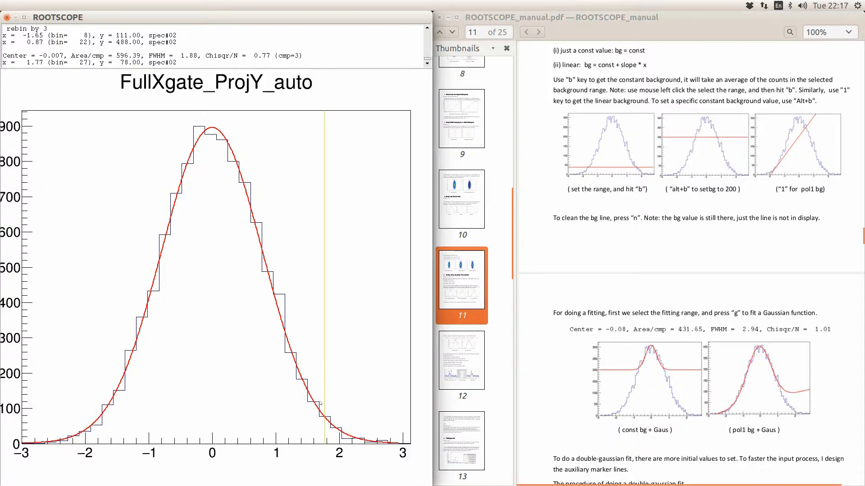
click(324, 396)
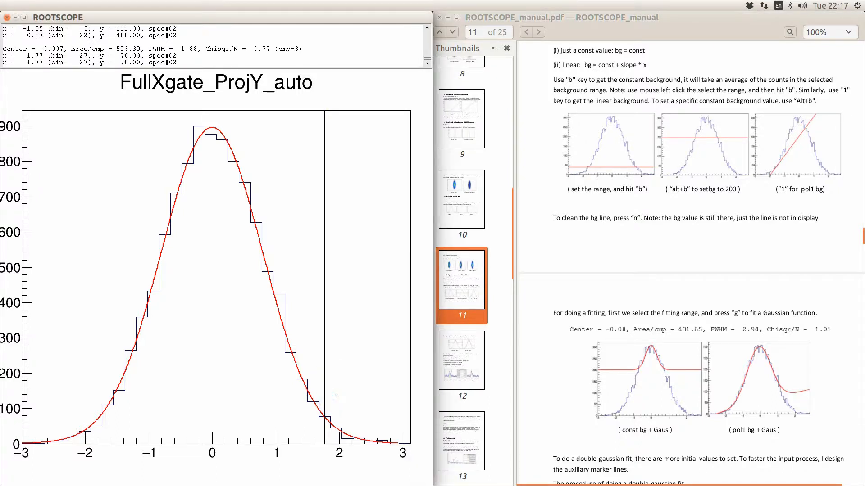
key(b)
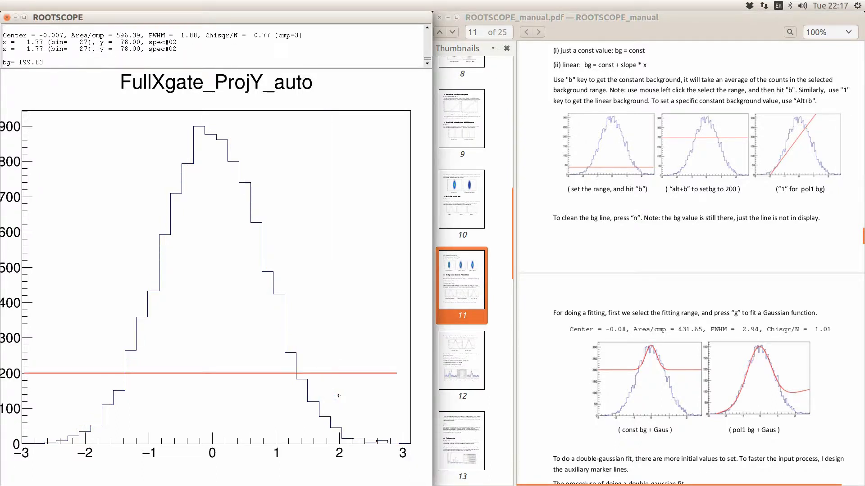
click(314, 359)
click(119, 346)
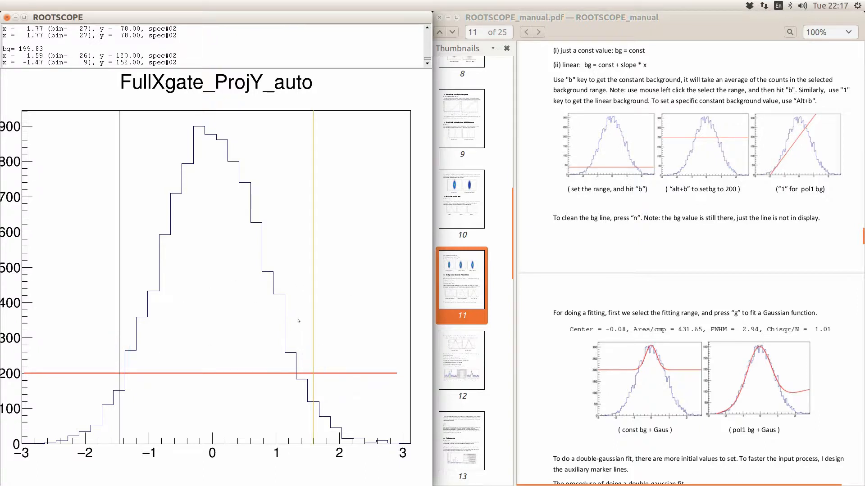
key(g)
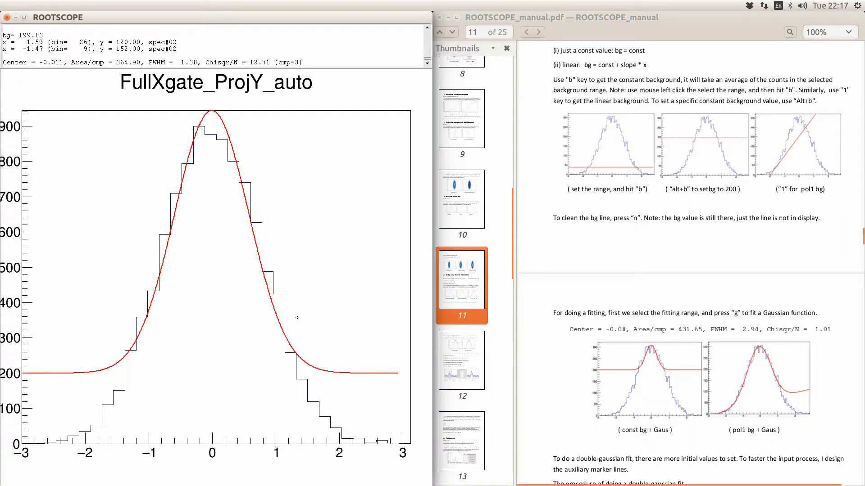
click(663, 235)
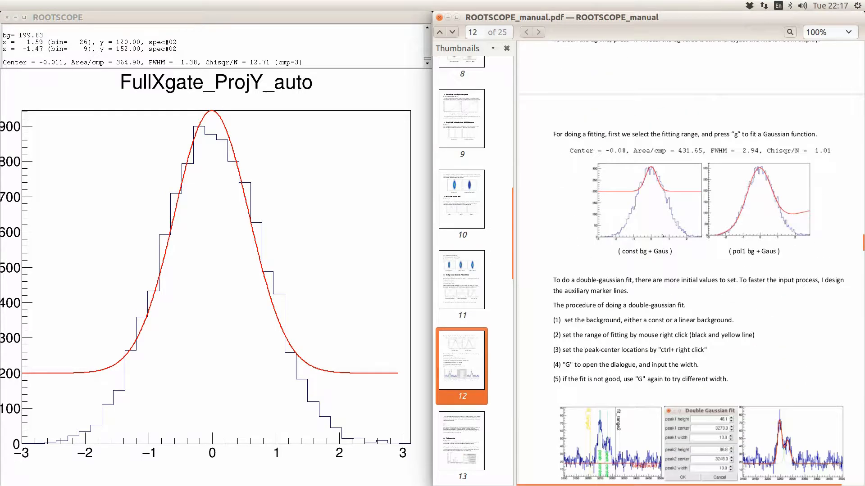
- Zoom the spectra to 2926–3633, then narrower to 3181–3337
scroll(663, 235, down, 5)
scroll(662, 235, down, 2)
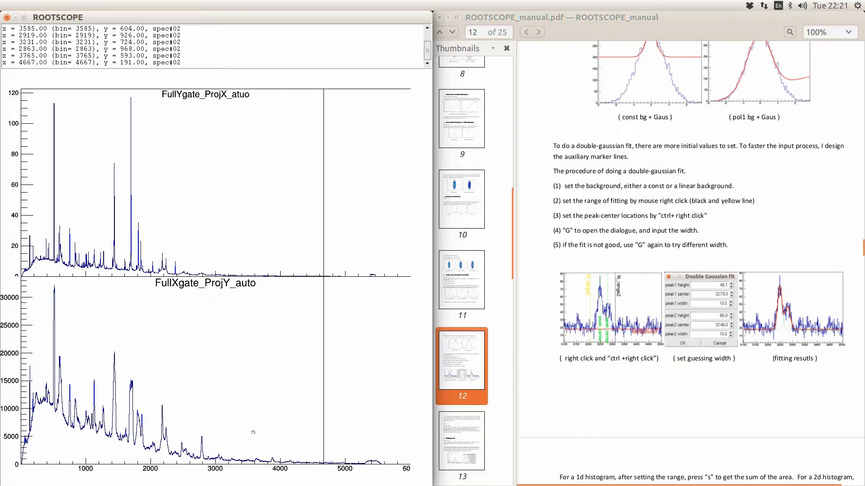
right_click(211, 419)
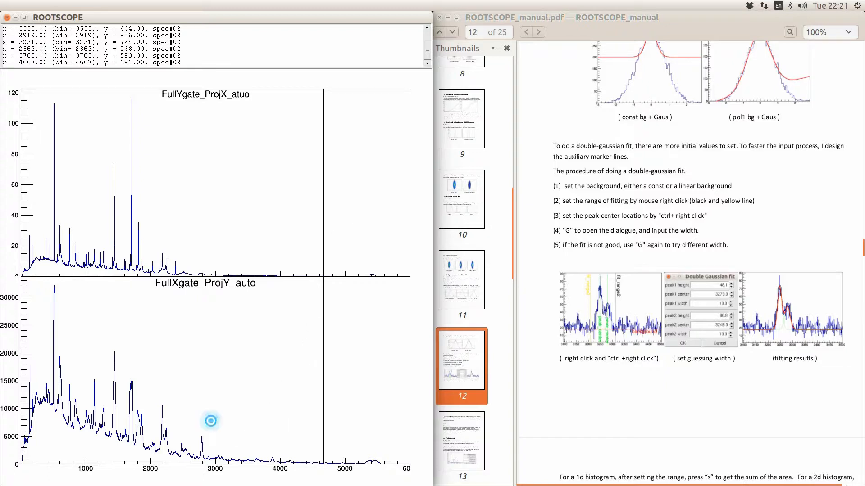
right_click(257, 423)
key(e)
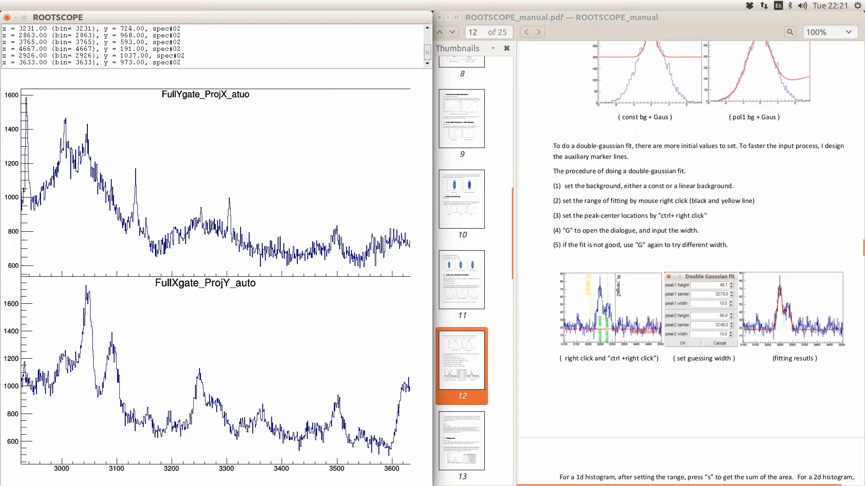
right_click(161, 415)
right_click(246, 405)
key(e)
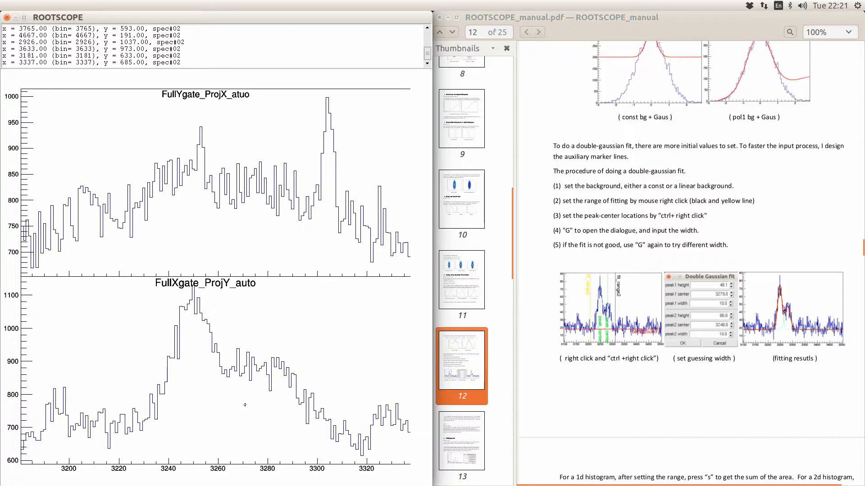
- Show only spectrum 2 on the canvas with d2
right_click(248, 408)
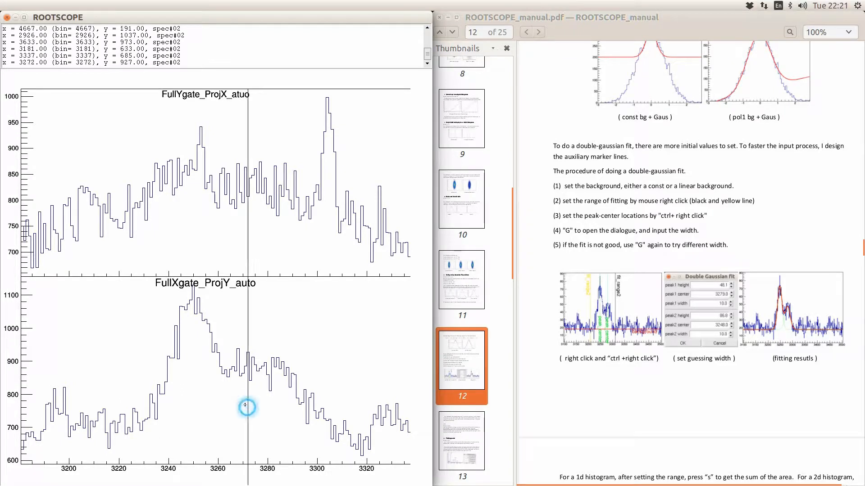
text(d2)
key(Return)
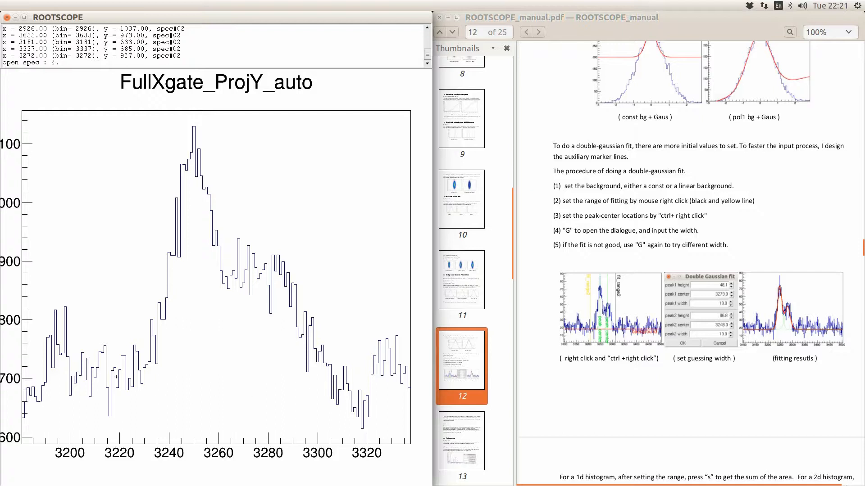
- Set a constant background of 714.47 from 3197–3221 and a fit range of 3223–3307
right_click(121, 366)
right_click(62, 364)
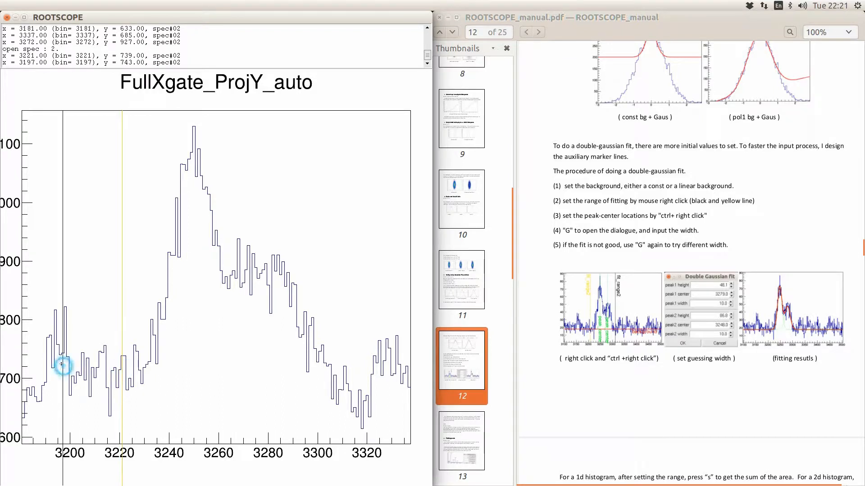
key(b)
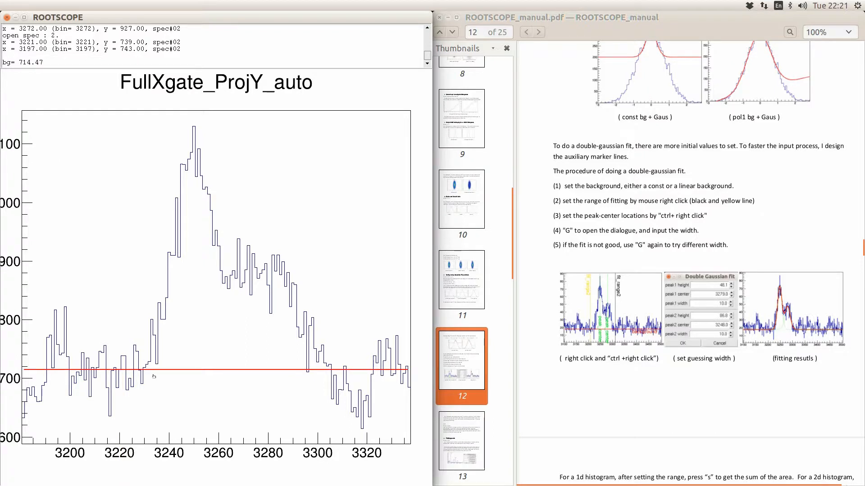
right_click(126, 356)
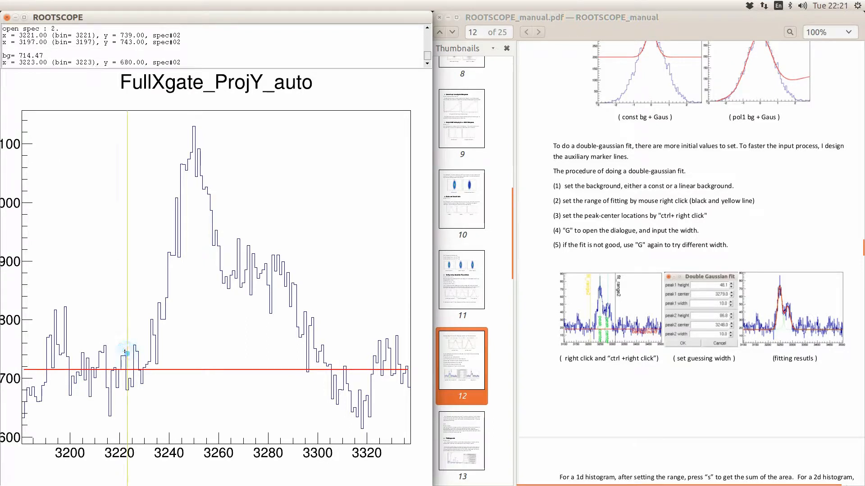
right_click(335, 360)
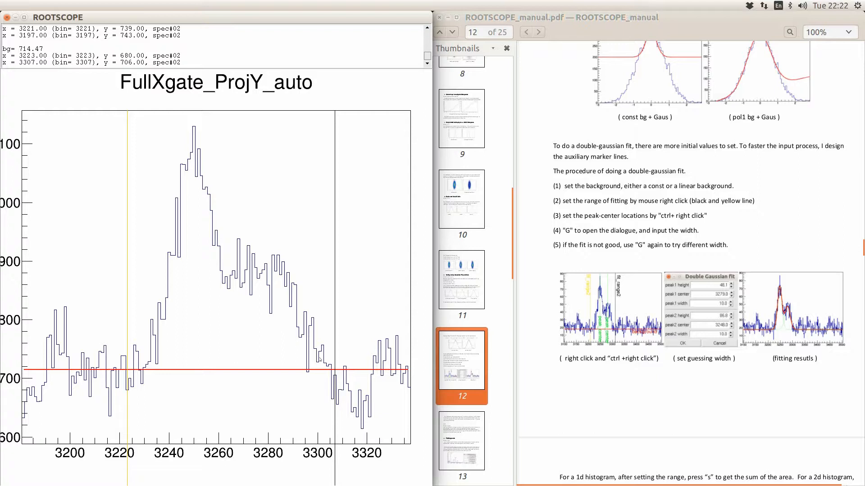
key(g)
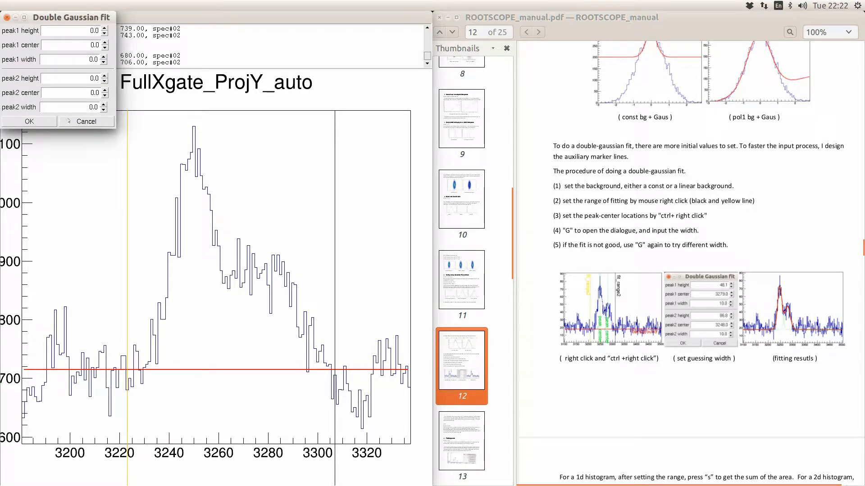
- Close the fit settings unused and mark peak centres near 3250 and 3281
click(86, 122)
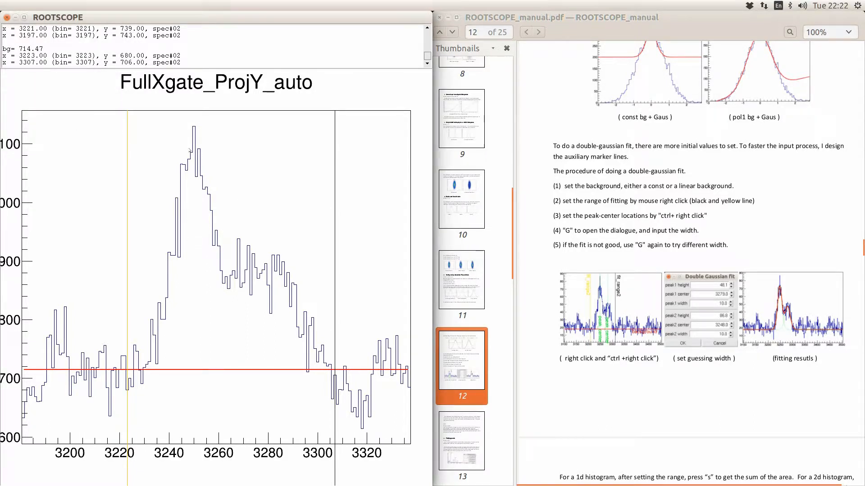
ctrl+right_click(191, 145)
ctrl+right_click(270, 253)
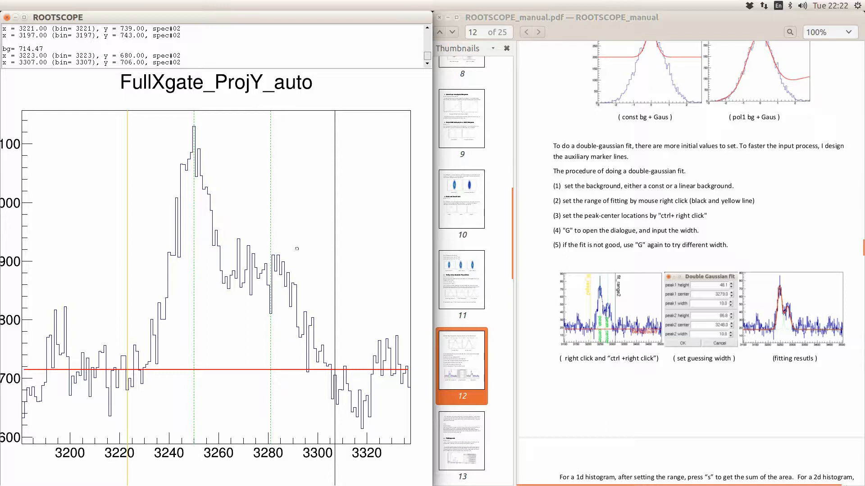
- Run a double-Gaussian fit with peak1 width 10, giving a spike at 3281 and broad peak near 3255
key(g)
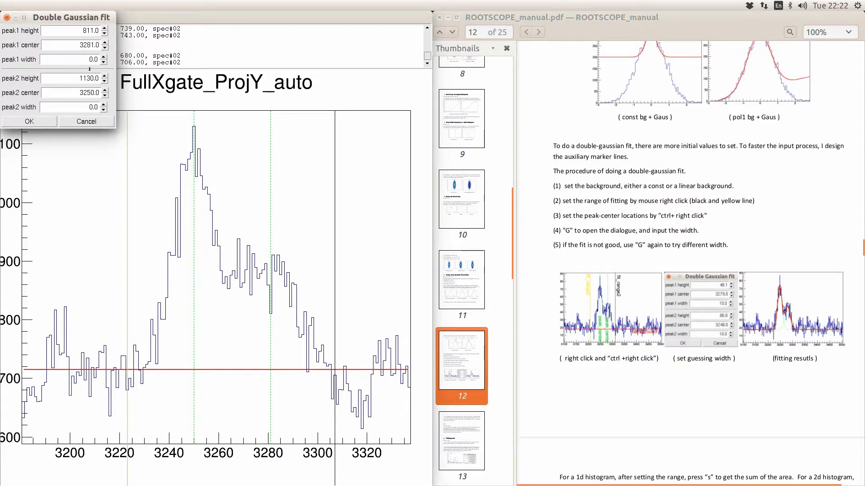
drag(100, 18, 414, 74)
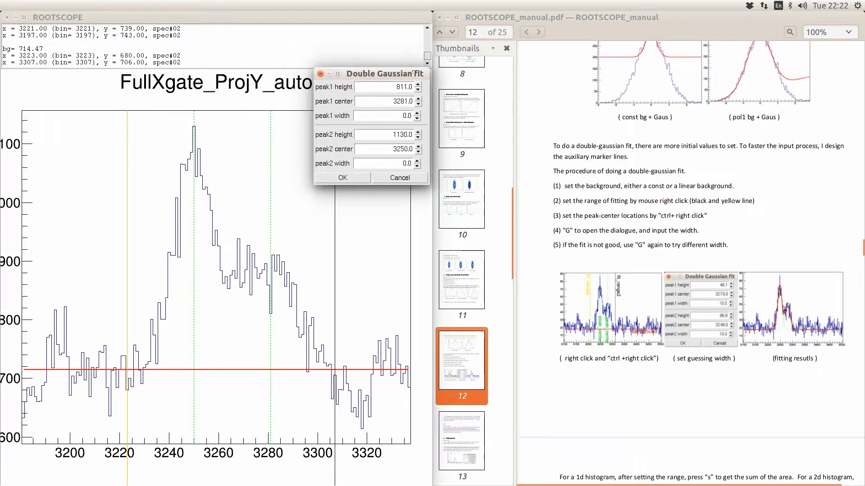
click(404, 112)
text(1)
click(343, 178)
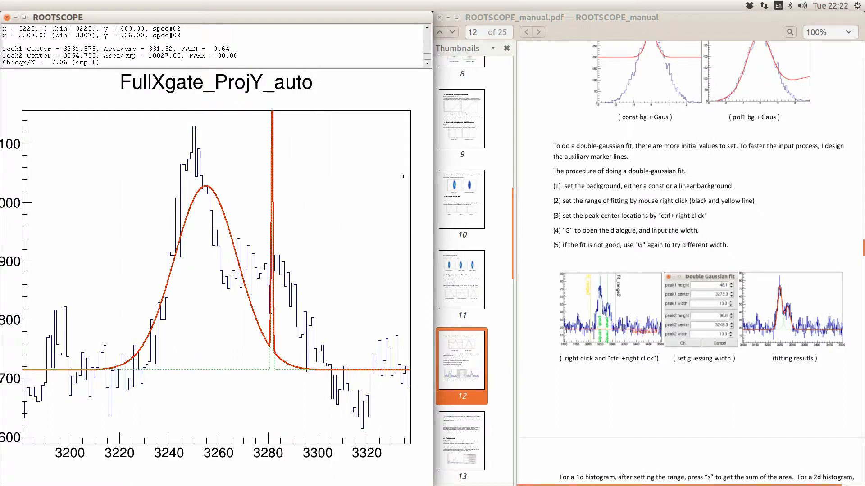
- Refit with a changed peak1 width, giving peaks at 3277.6 and 3249.5 (Chisqr/N 1.16)
key(g)
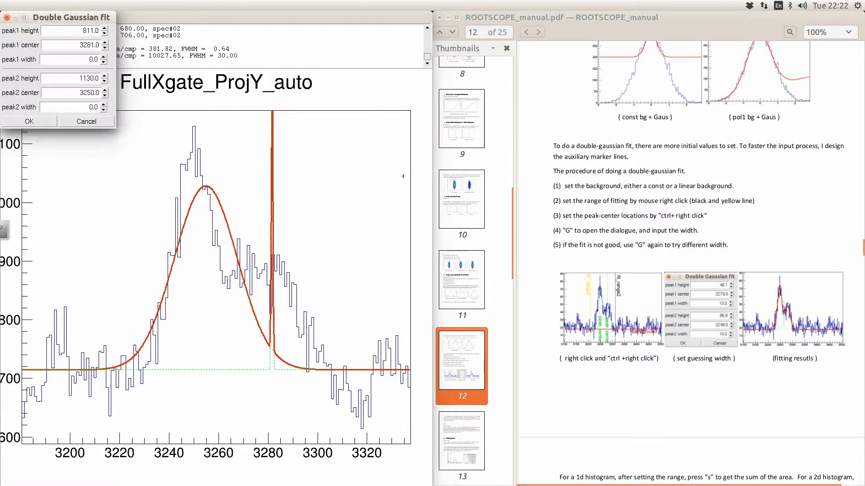
click(89, 61)
click(29, 118)
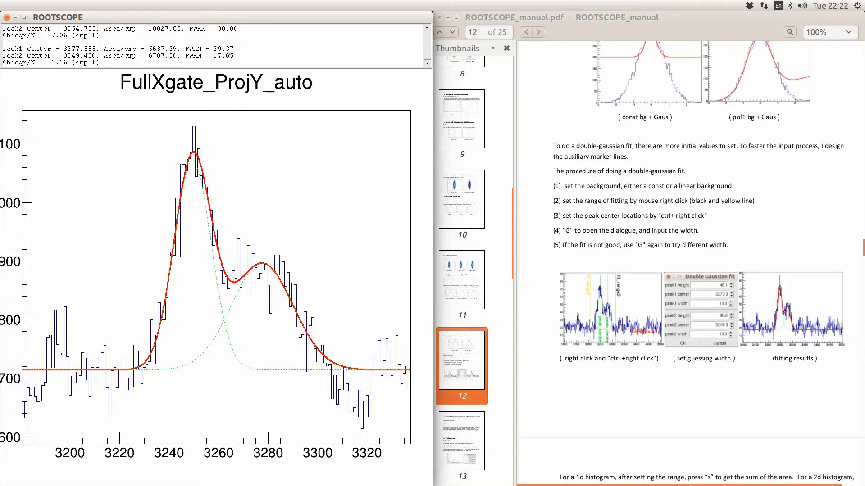
right_click(302, 230)
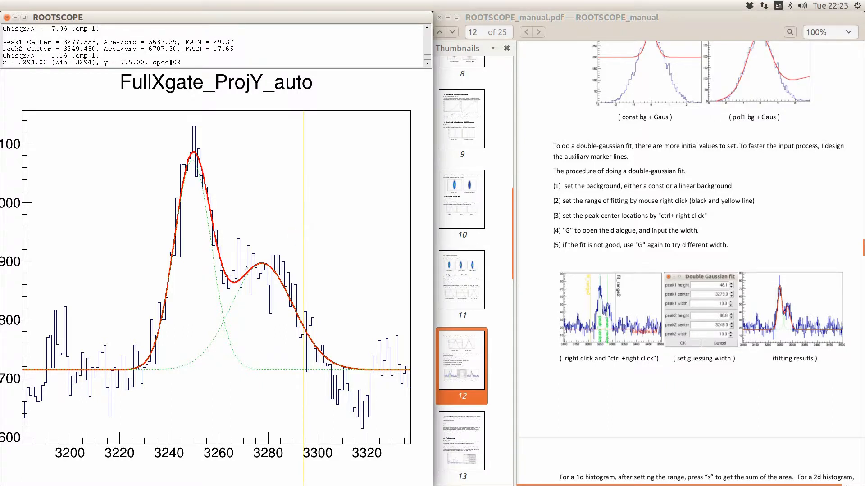
- Clear the fit curves and set a constant background of 707.79 from points 3206 and 3225
key(r)
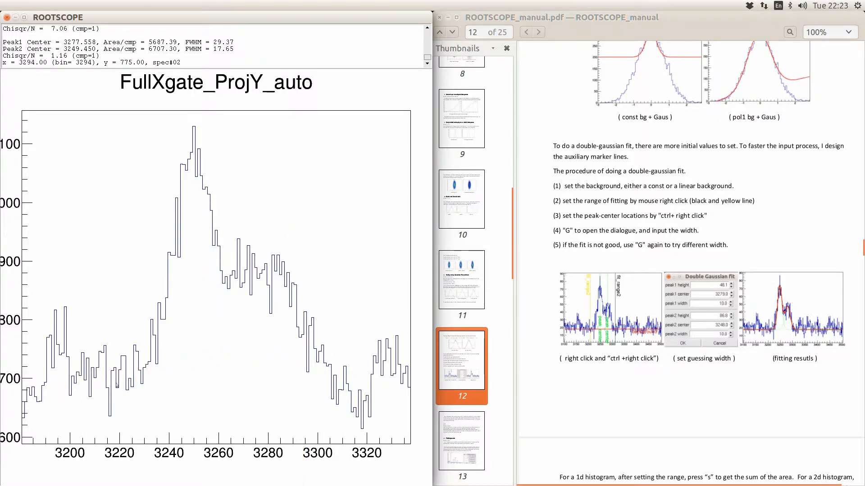
right_click(131, 359)
right_click(84, 358)
key(b)
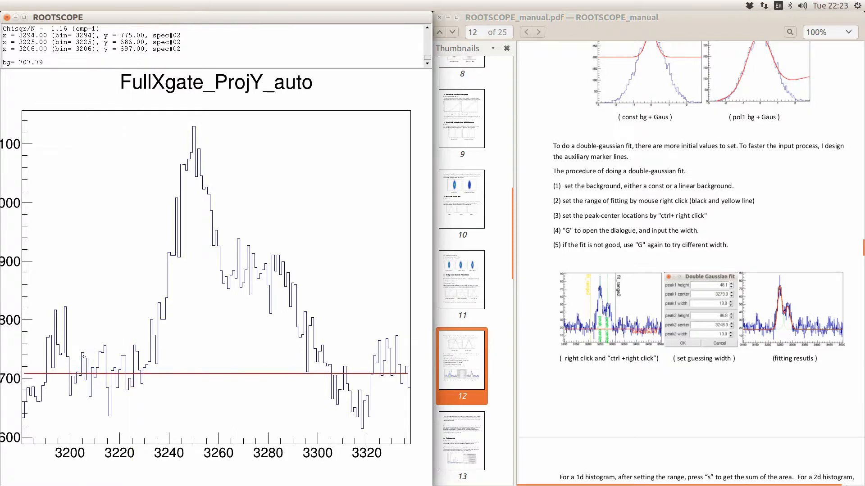
- Mark the fit range 3223–3311 and peak centres near 3250 and 3281
right_click(127, 357)
right_click(345, 336)
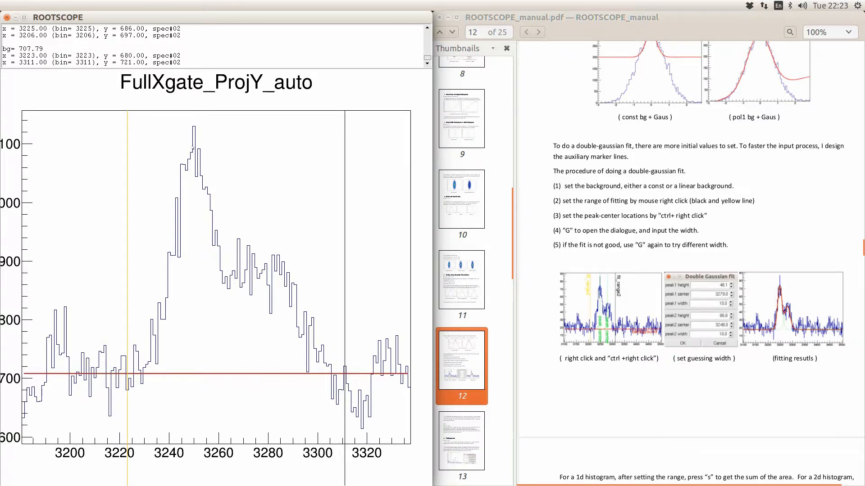
ctrl+right_click(193, 147)
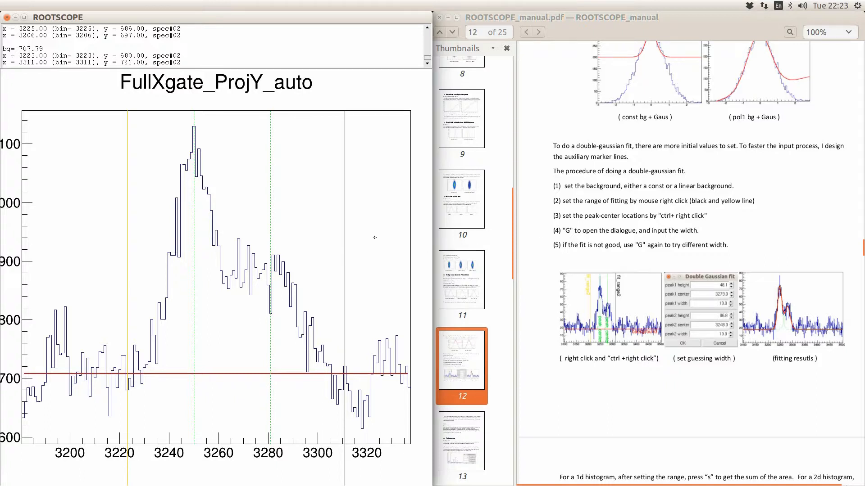
- Refit the double Gaussian with peak2 width 20, collapsing into one broad peak (FWHM 45.30)
key(g)
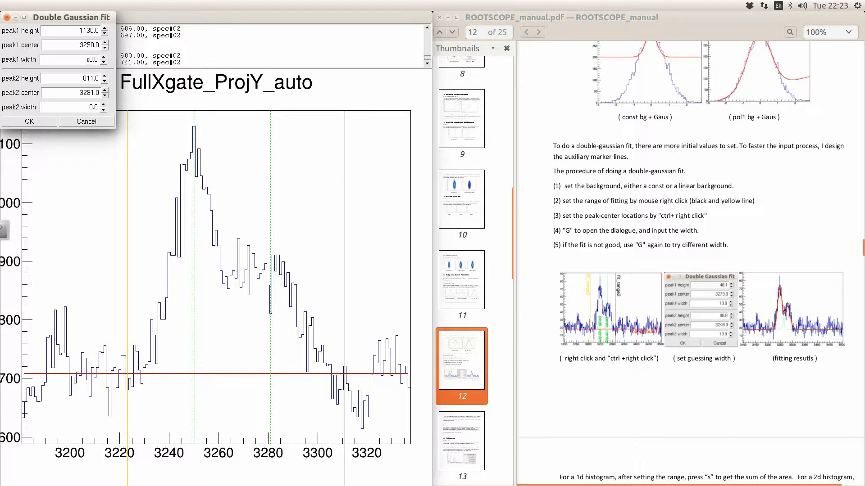
click(89, 59)
click(89, 106)
text(2)
click(34, 120)
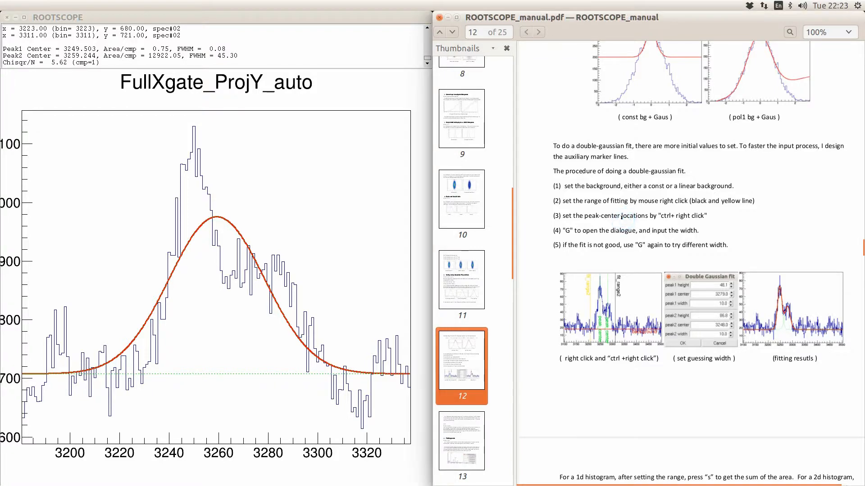
- Scroll the manual down to the Finding peaks section
scroll(621, 217, down, 10)
scroll(623, 220, down, 3)
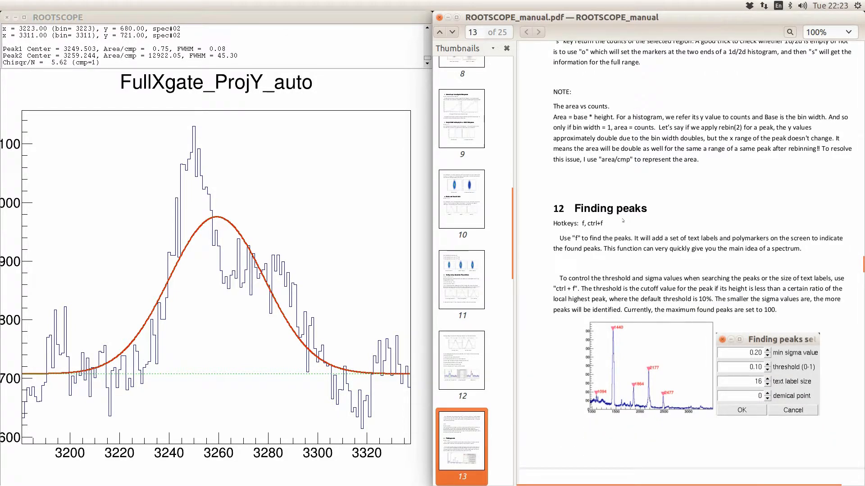
scroll(623, 220, down, 1)
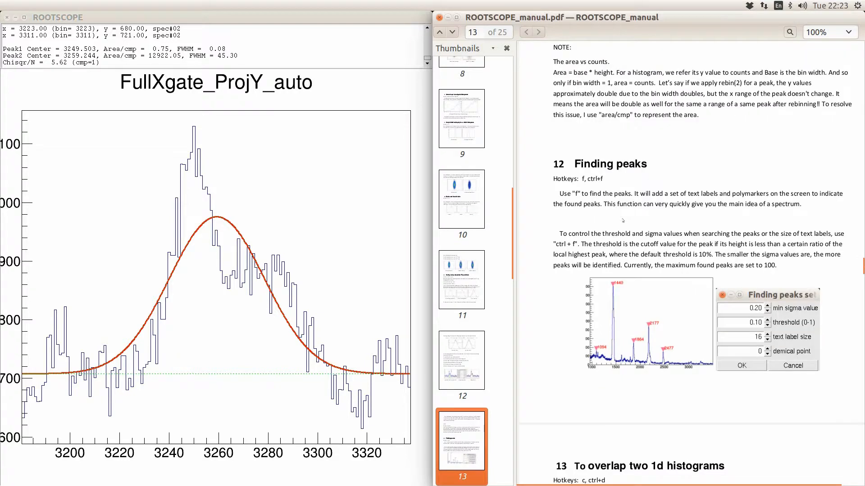
click(330, 204)
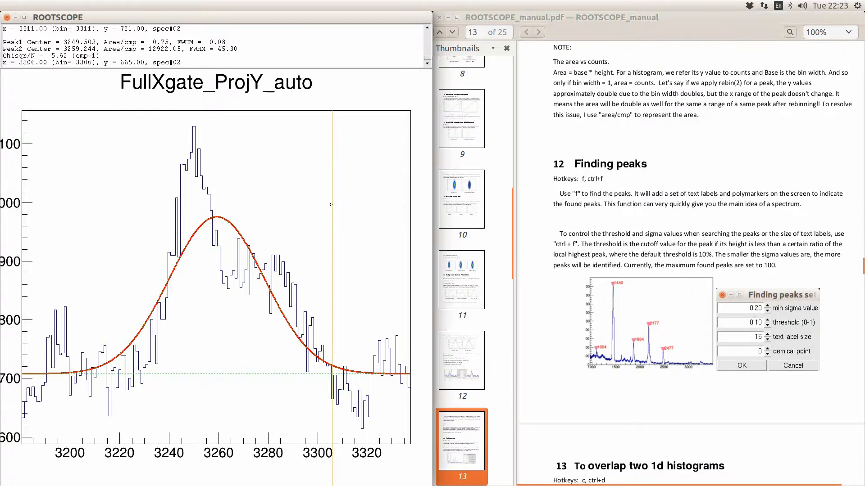
- Display histogram 1, FullYgate_ProjX_atuo, and label its found peaks (511, 1438, 1695, 1809)
text(ud)
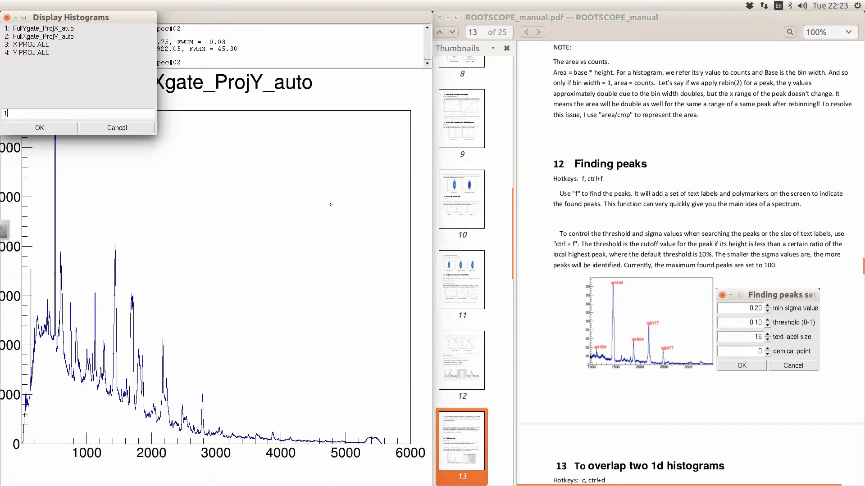
text(1)
key(Return)
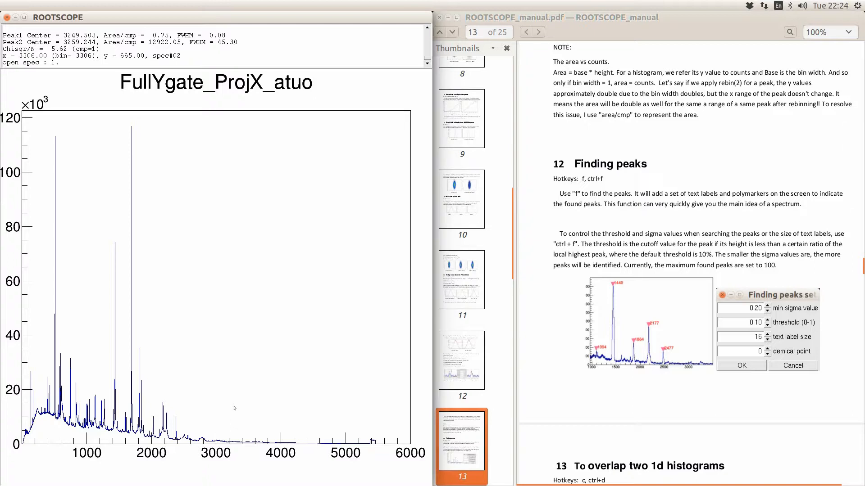
click(206, 363)
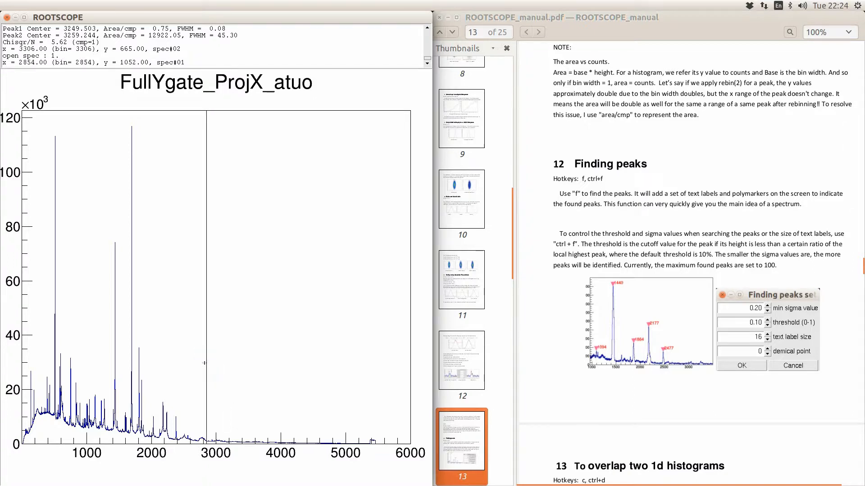
key(f)
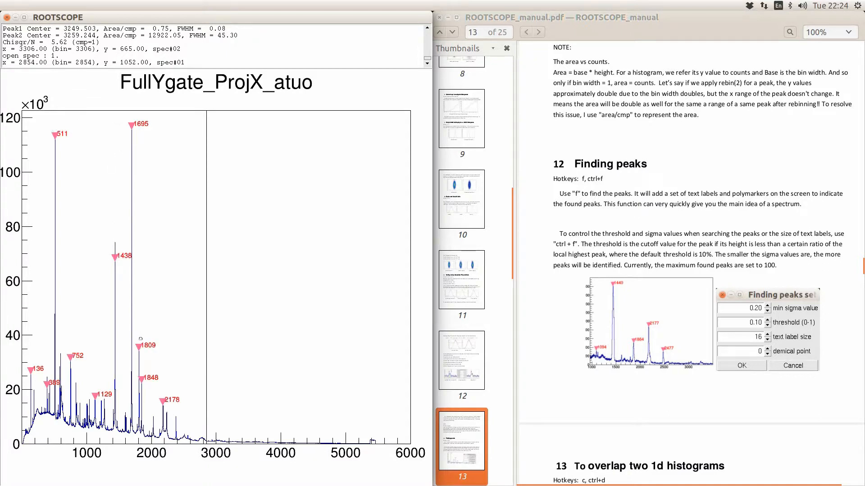
- Zoom the spectrum to 1344–2242 and label the peaks found there
click(167, 321)
click(108, 313)
key(e)
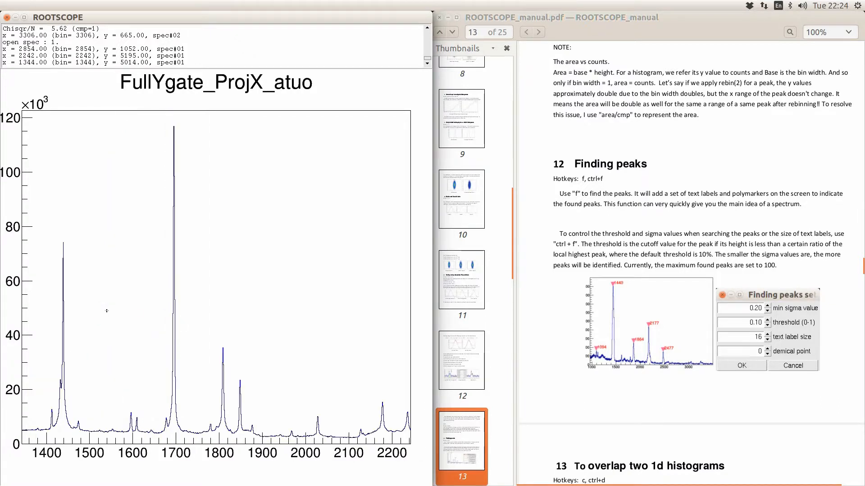
key(f)
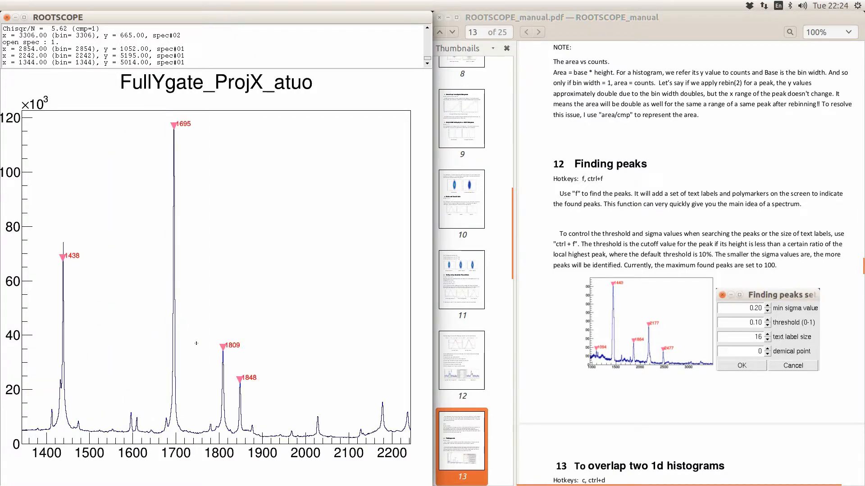
- Zoom in to 1644–1739 and label the peak in that range
click(153, 349)
click(192, 383)
key(e)
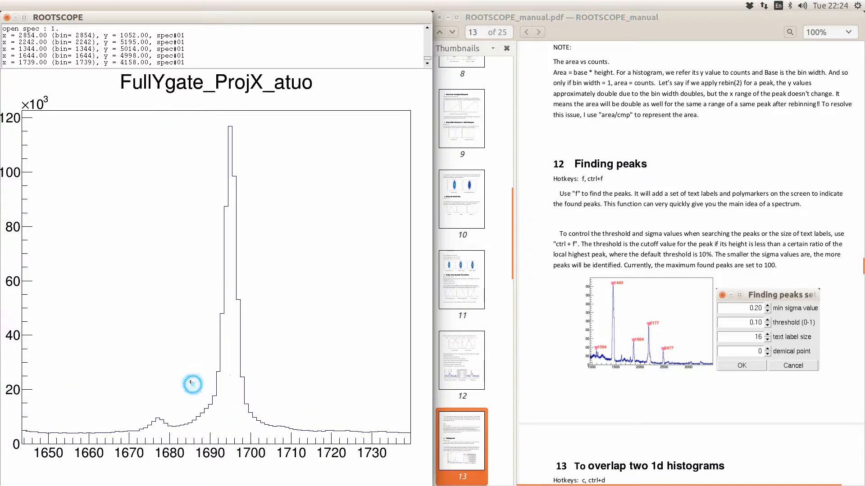
key(f)
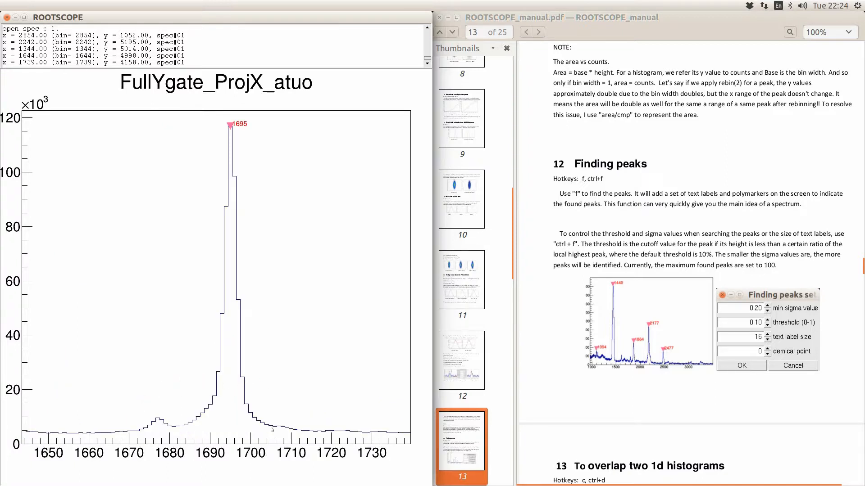
- Set background from 1711 and 1717, fit a Gaussian over 1692–1700 (centre 1695.079, FWHM 3.91), relabel
click(294, 426)
click(319, 396)
key(b)
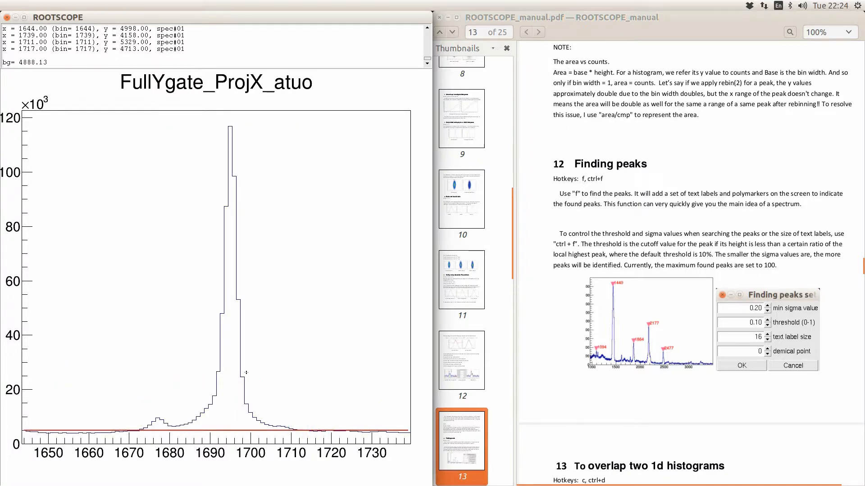
click(246, 373)
click(217, 347)
key(g)
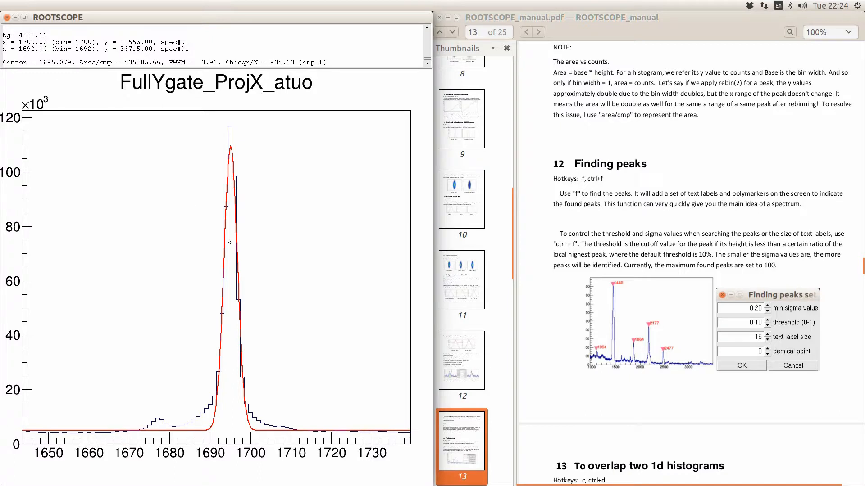
key(f)
- Place a marker at 1712 and bring up the peak-finding settings in clear view
click(297, 269)
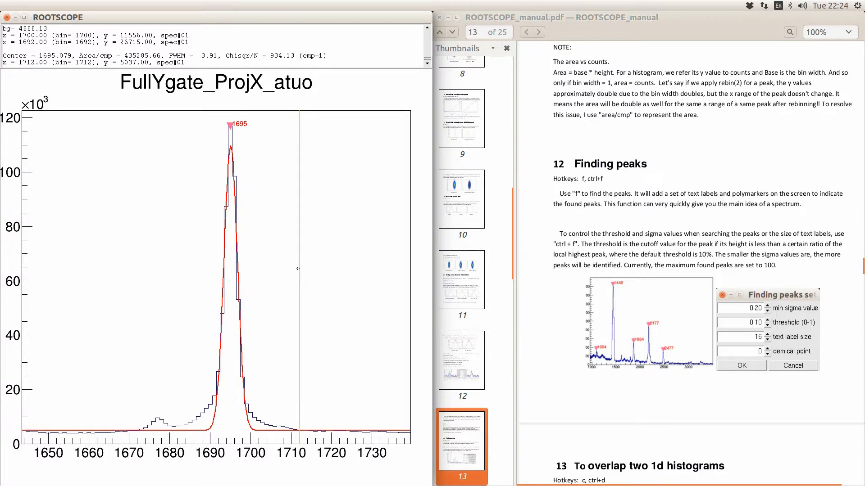
key(ctrl+f)
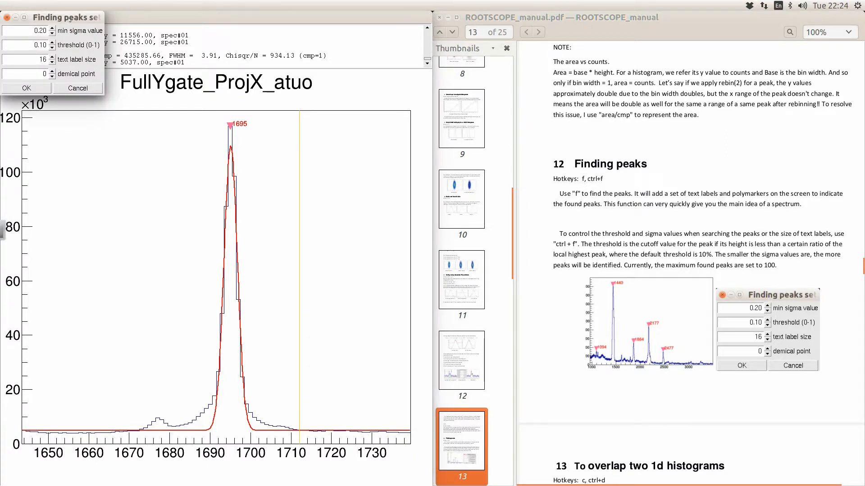
drag(73, 17, 372, 116)
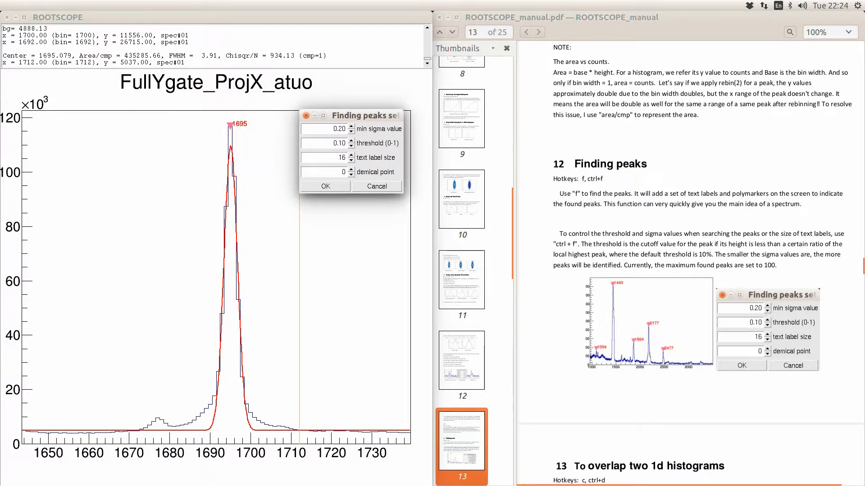
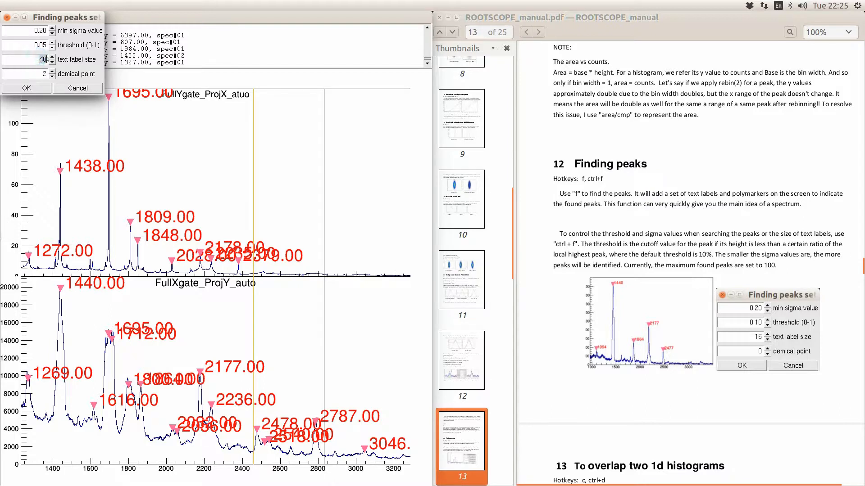
- Set the peak label size to 16 and re-find peaks on both spectra
text(16)
click(36, 89)
click(293, 185)
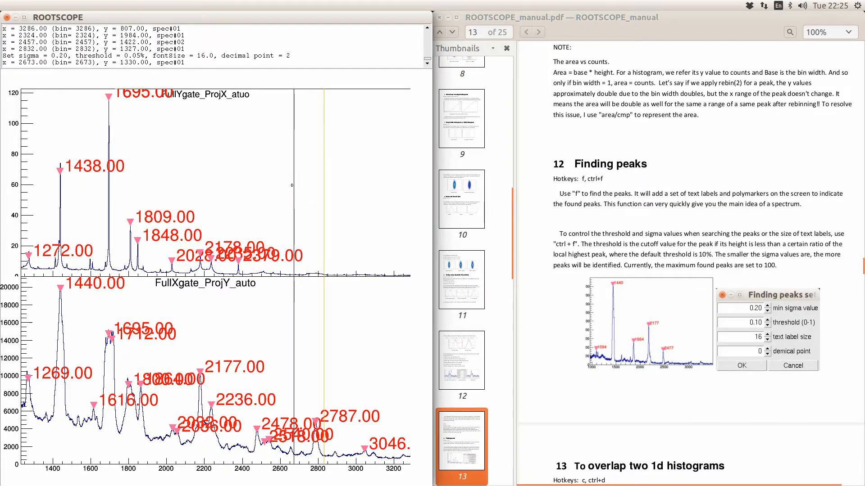
key(space)
click(293, 185)
key(f)
click(252, 316)
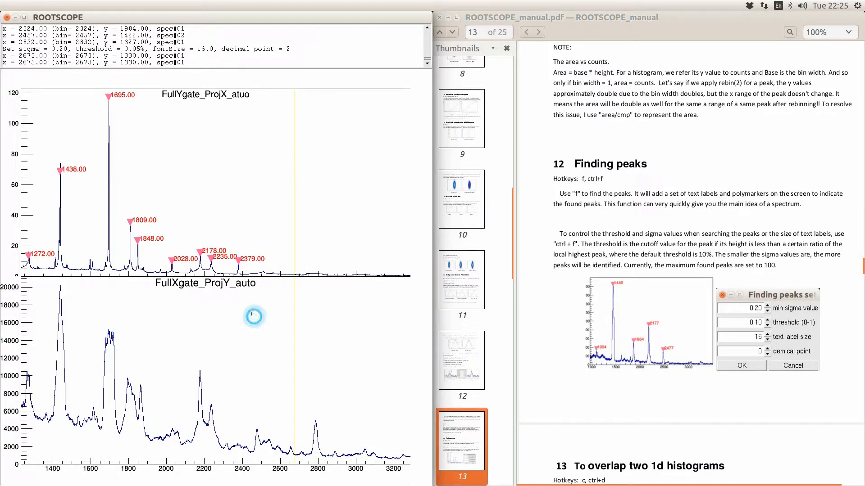
key(f)
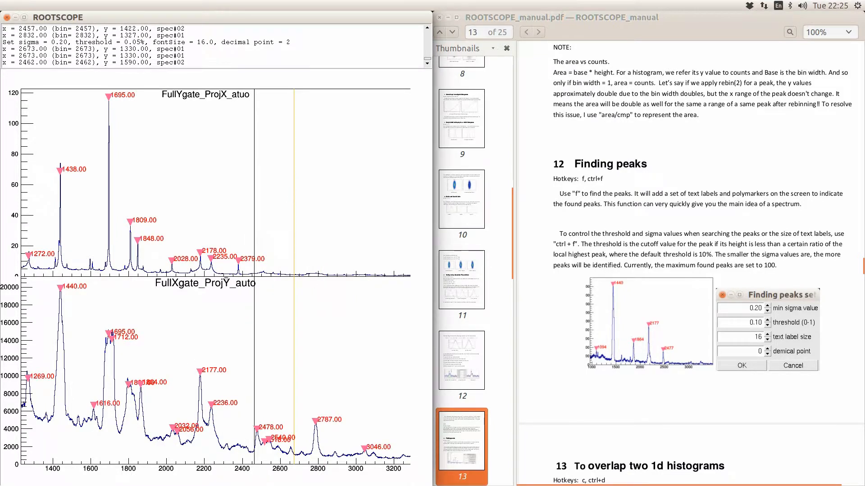
- Zoom both spectra to 1625–2293 and find peaks on each
click(95, 243)
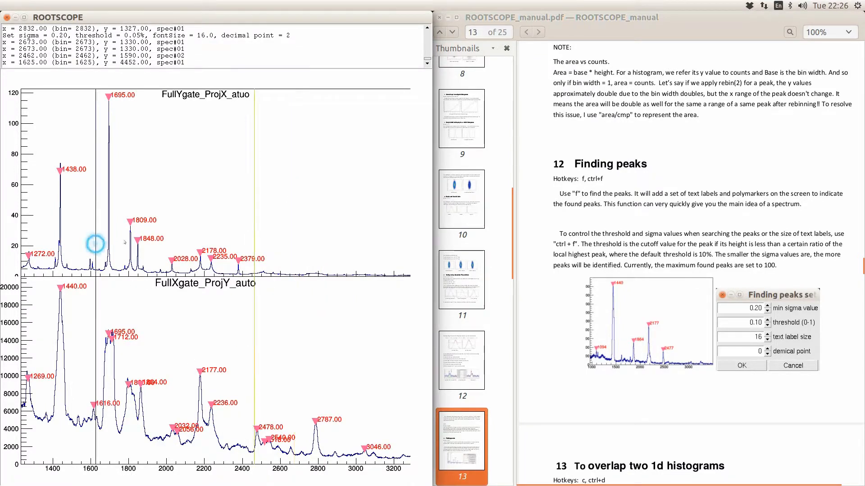
click(221, 224)
key(e)
key(f)
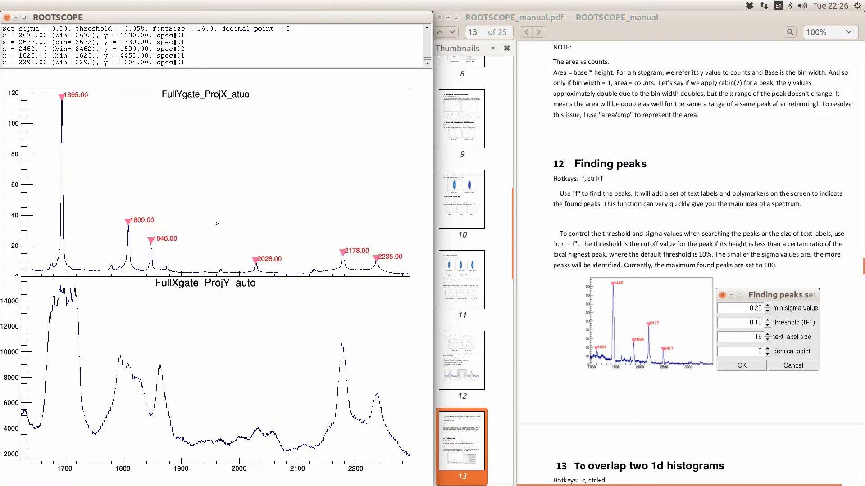
click(202, 368)
key(f)
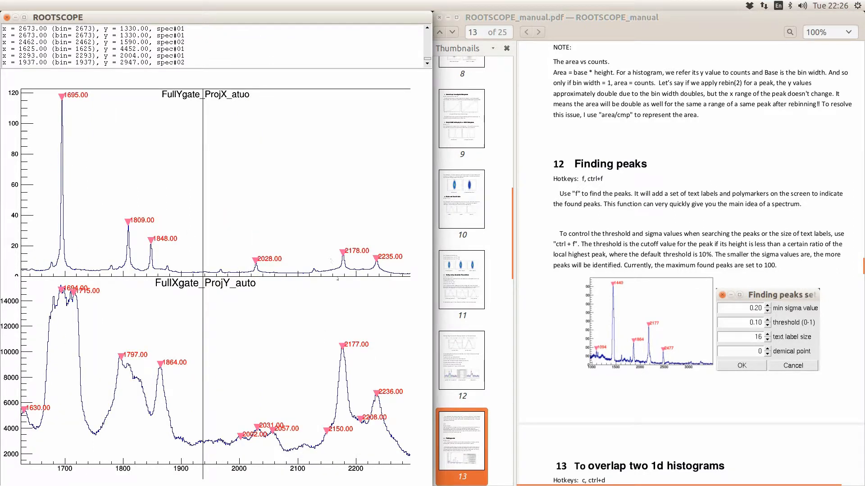
- Zoom both spectra to 1838–1933 and scroll the manual to section 13 on overlapping histograms
click(344, 231)
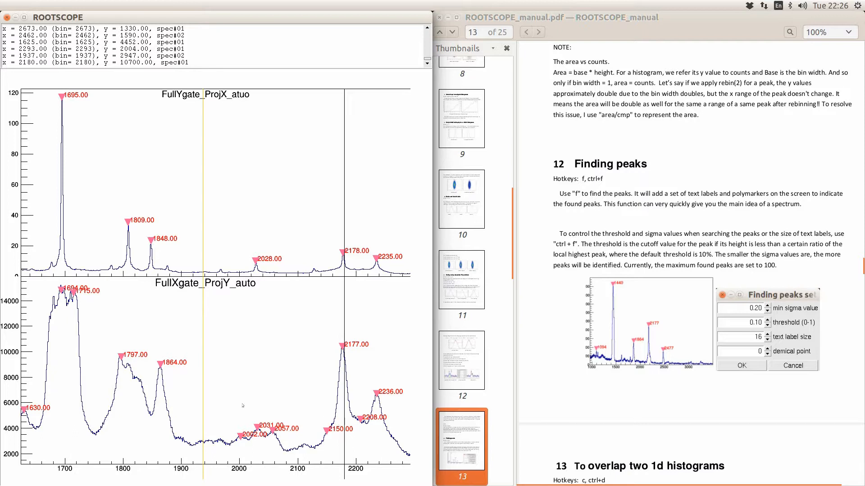
click(144, 361)
click(199, 330)
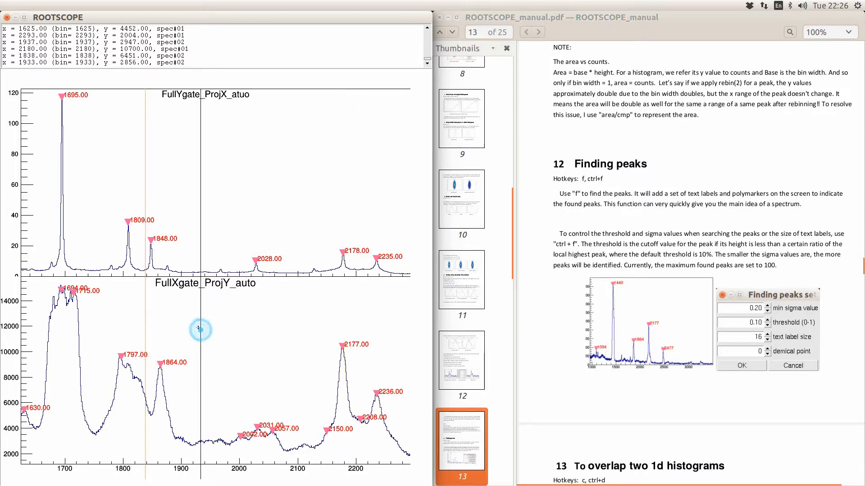
key(x)
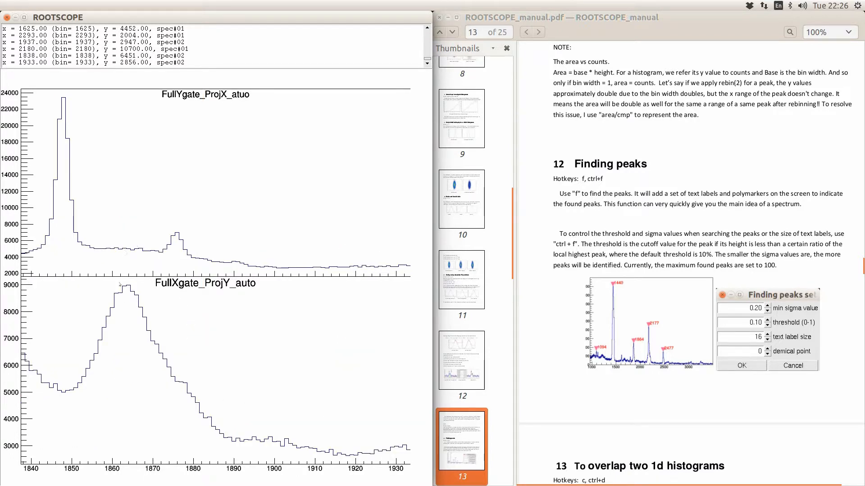
click(125, 282)
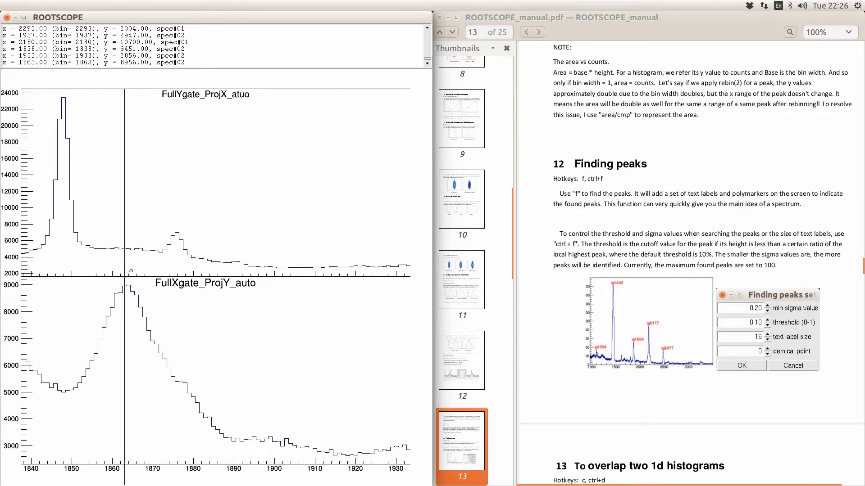
scroll(563, 336, down, 5)
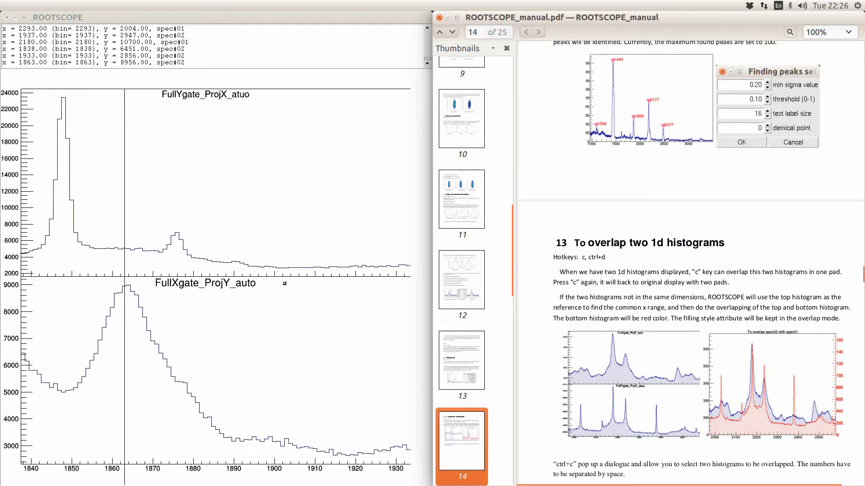
- Unzoom both histograms, then zoom them to 1316–2821
click(242, 255)
key(f)
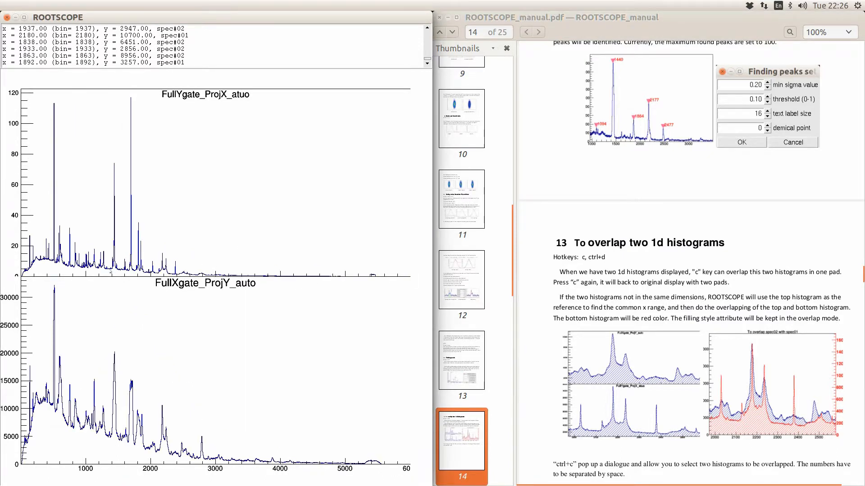
click(106, 253)
click(204, 251)
key(e)
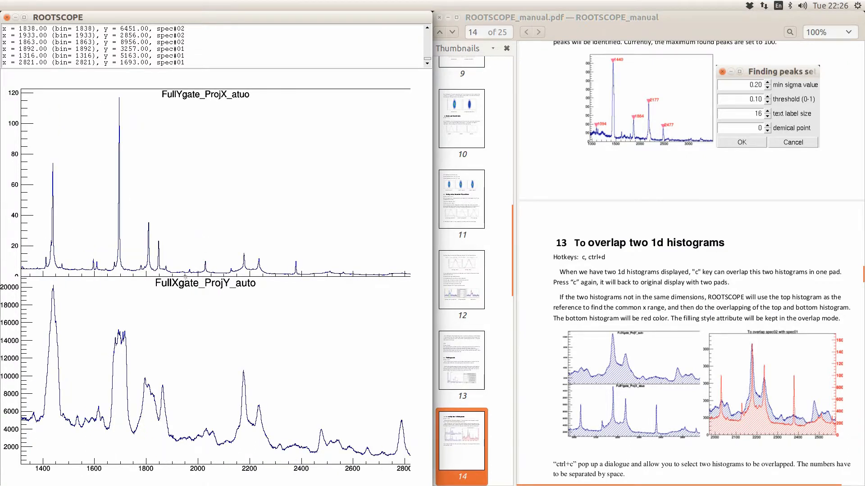
- Narrow both histograms to 1628–2081 and overlay them in one pad
click(102, 252)
click(218, 250)
key(e)
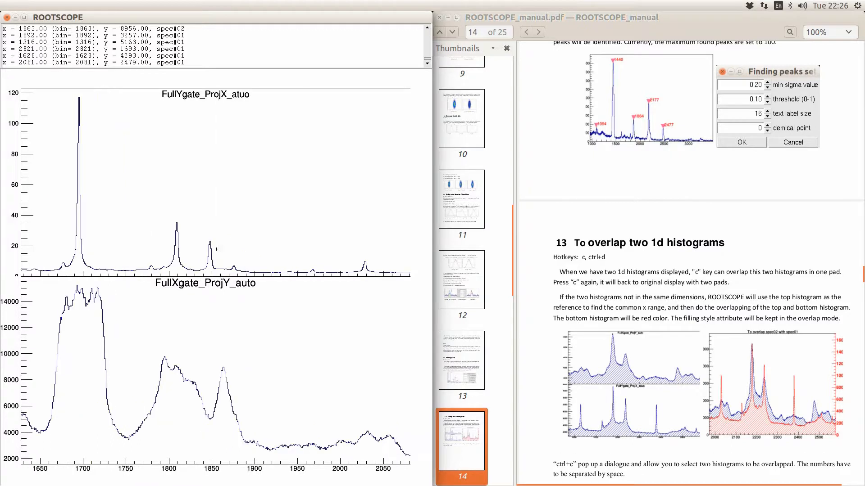
click(232, 224)
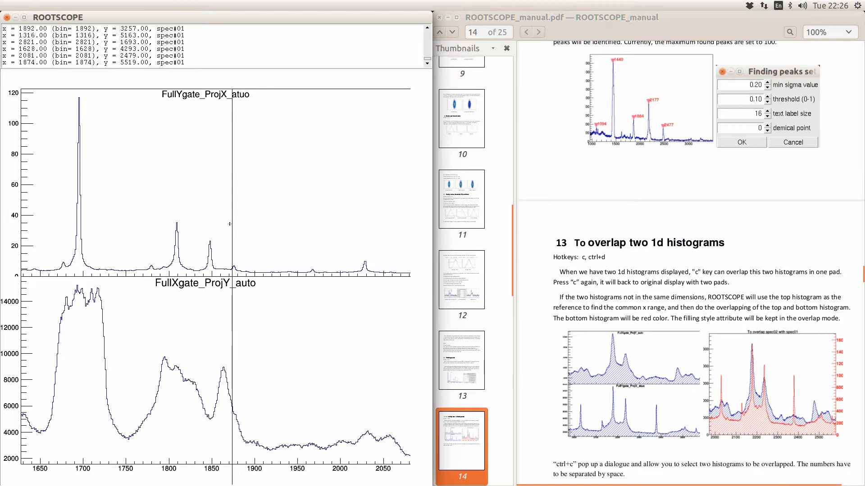
key(c)
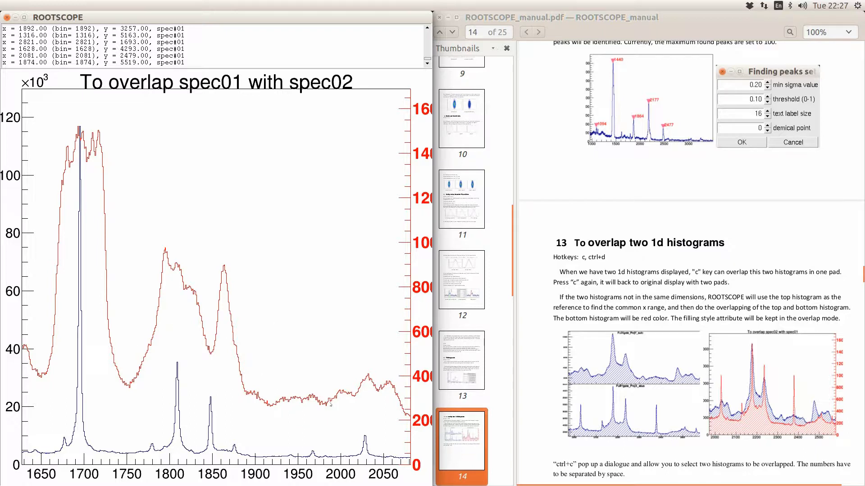
- Split the overlay, zoom to 1931–2003, then return both histograms to full range
key(c)
click(279, 262)
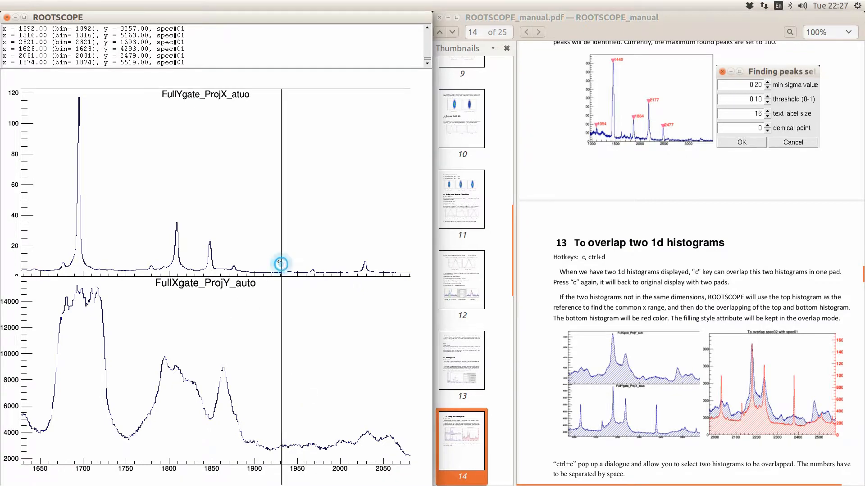
click(343, 253)
key(c)
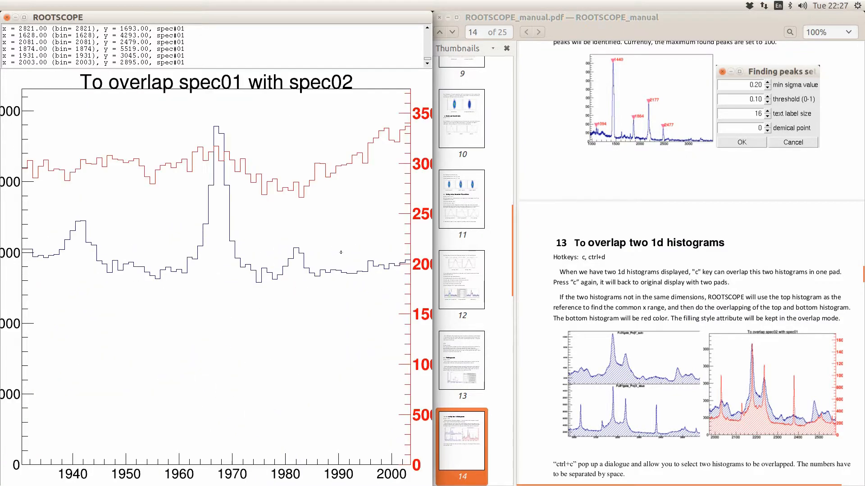
key(c)
key(c)
key(c)
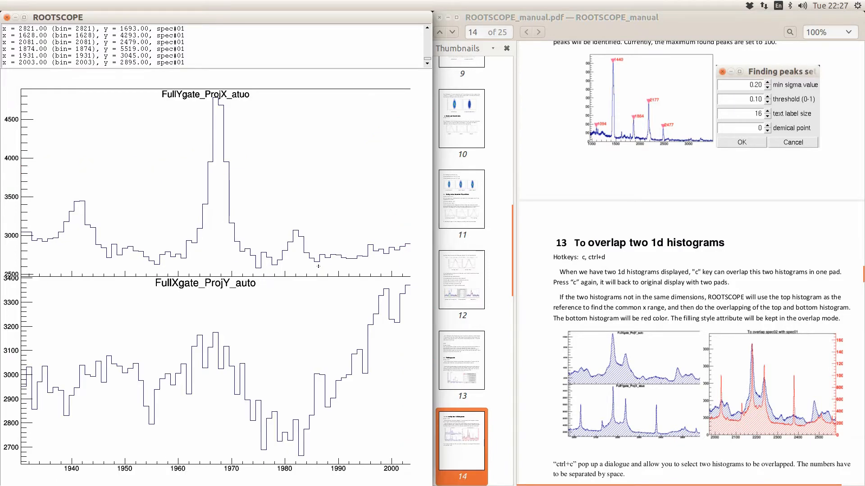
key(o)
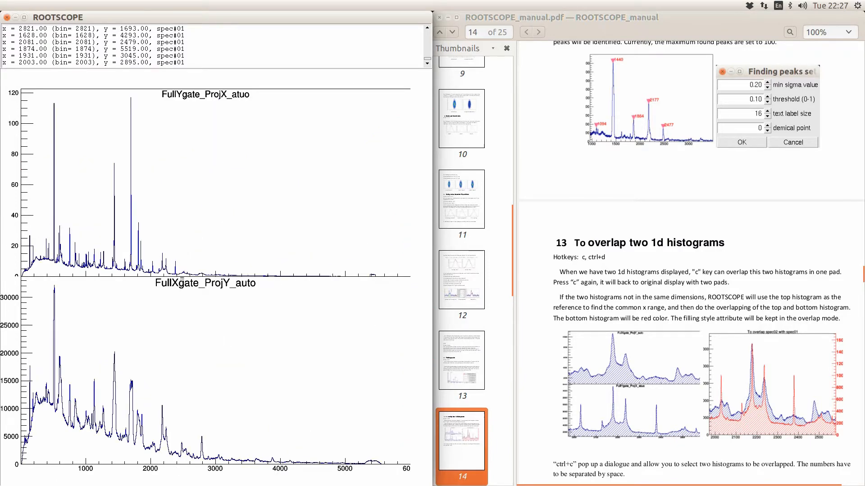
- Find peaks on both histograms between 2155 and 3141, then overlay them
click(161, 255)
click(225, 255)
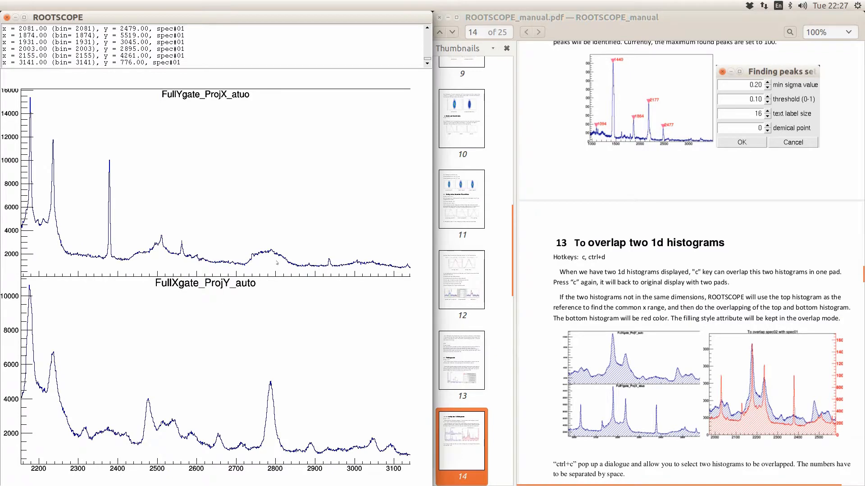
key(p)
click(279, 342)
key(p)
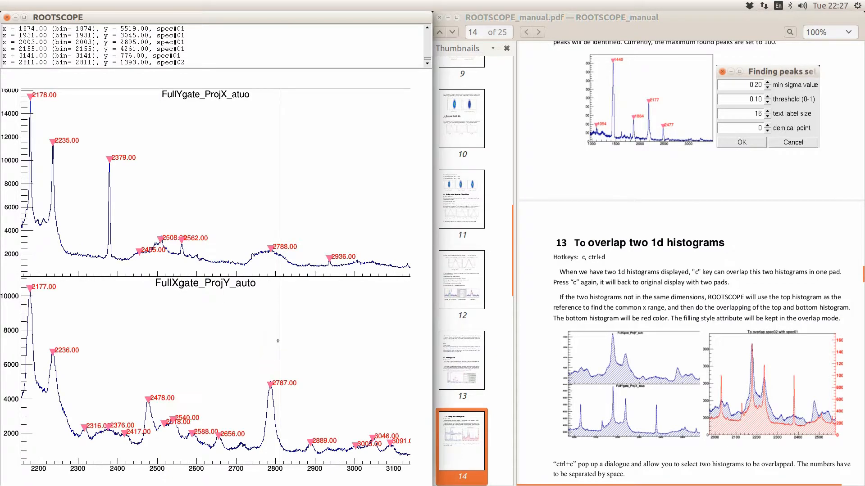
key(c)
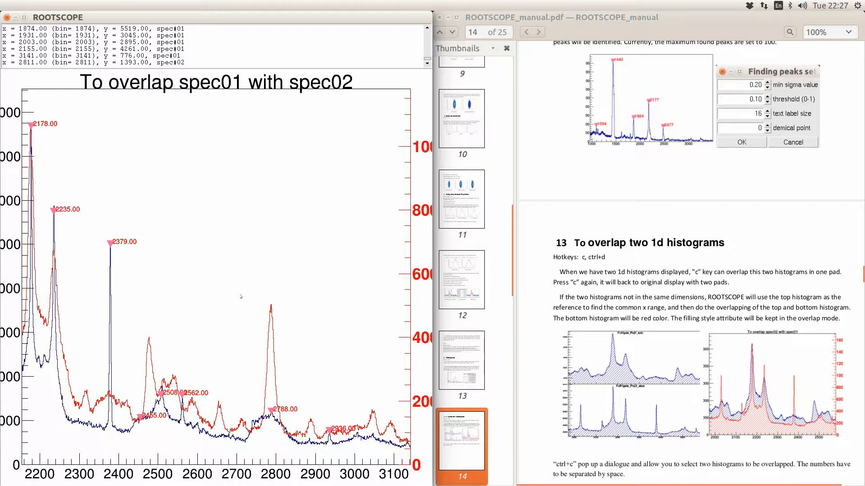
- Toggle the overlay a few times, then shift the view through 2700–3600 to 3200–4100
key(c)
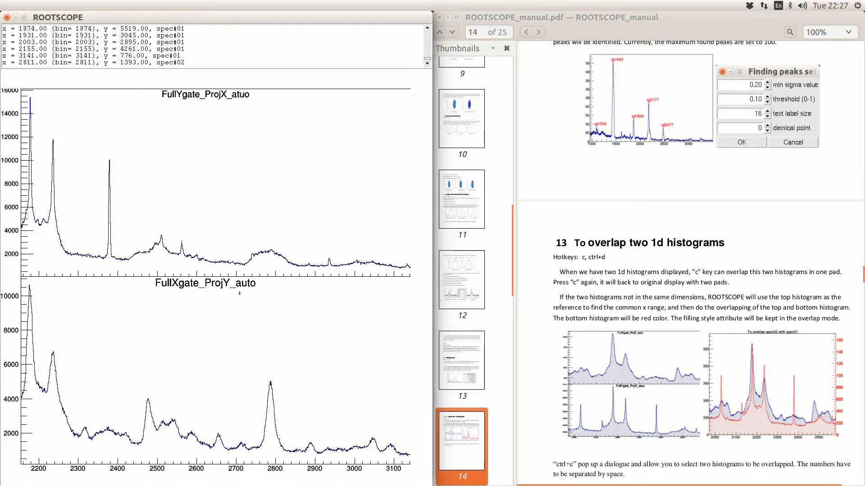
key(c)
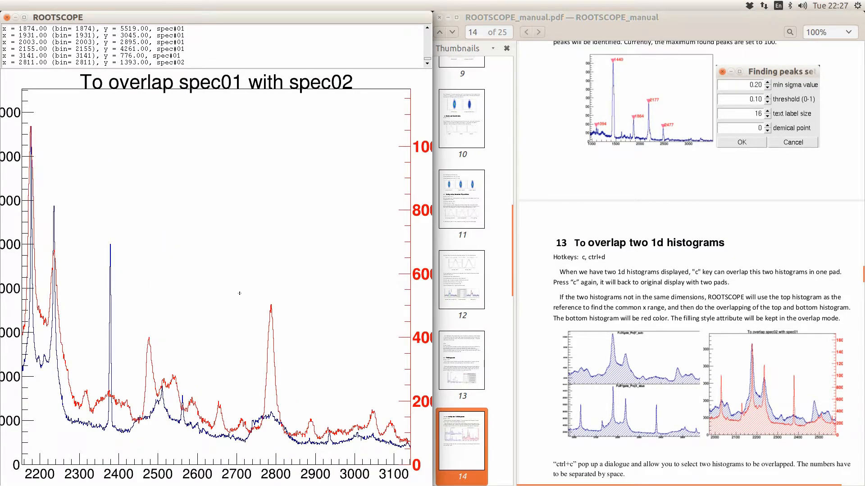
key(c)
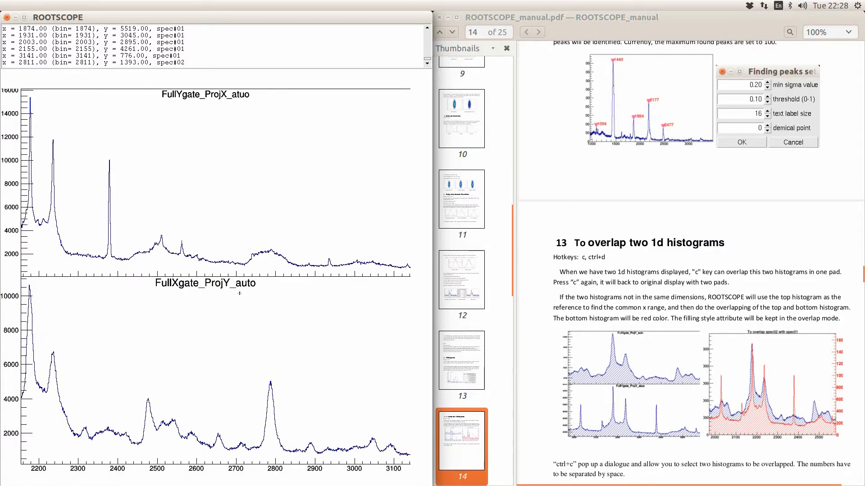
key(c)
key(c)
key(Right)
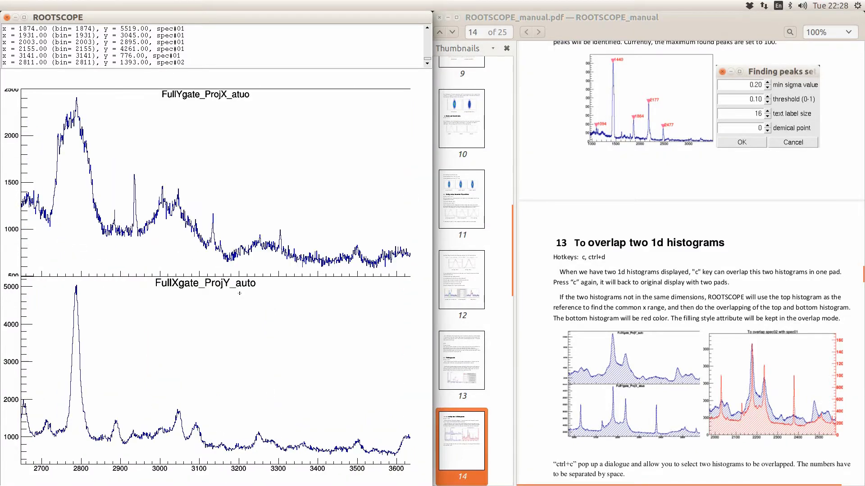
key(c)
key(c)
key(Right)
key(c)
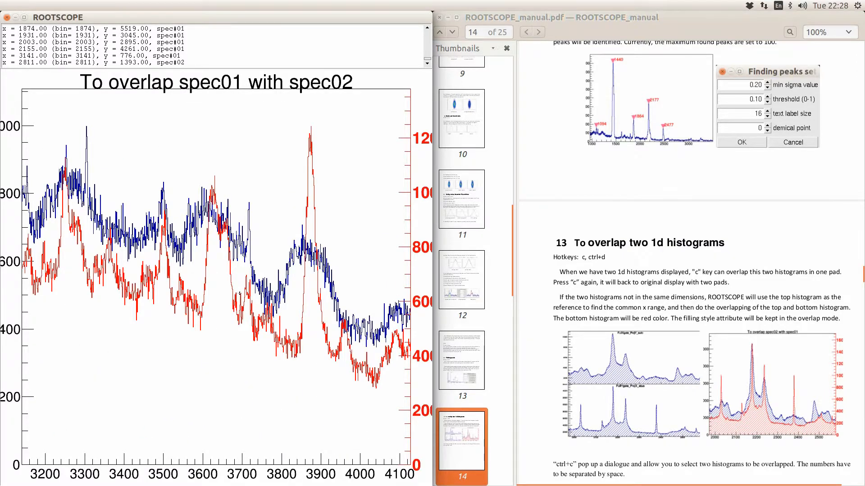
key(c)
key(c)
- Rebin FullYgate_ProjX_atuo up to factor 9, then step it back to rebin 1
key(r)
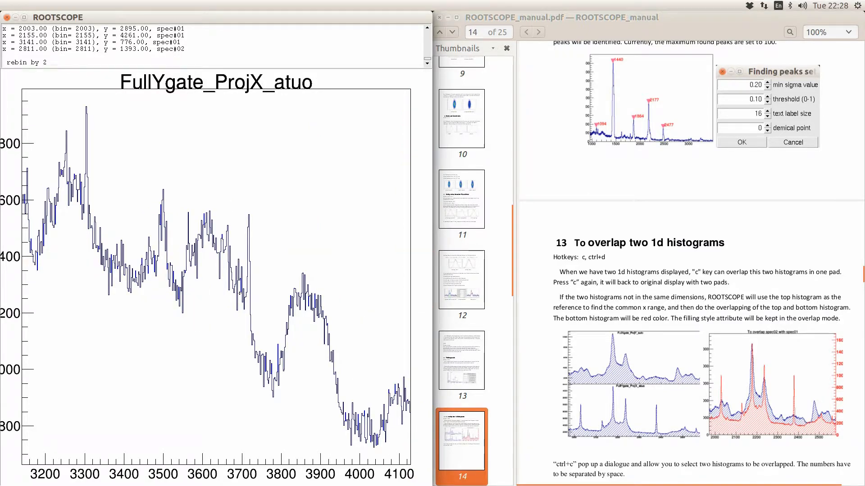
key(r)
key(r)
key(r)
key(r)
key(r)
key(r)
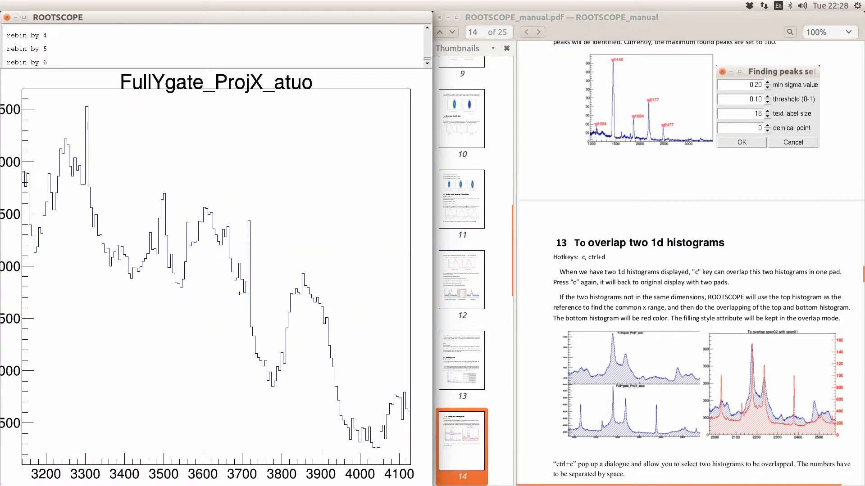
key(r)
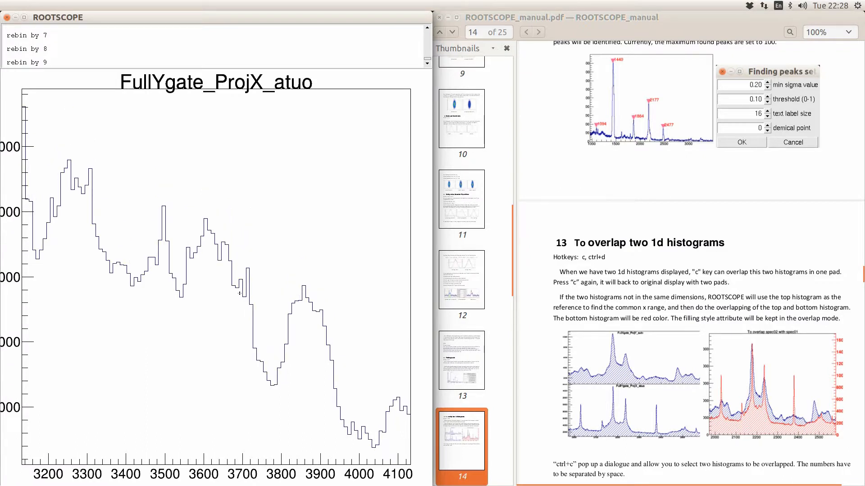
key(shift+r)
key(shift+r)
key(shift+r)
key(shift+r)
key(shift+r)
key(shift+r)
key(shift+r)
key(shift+r)
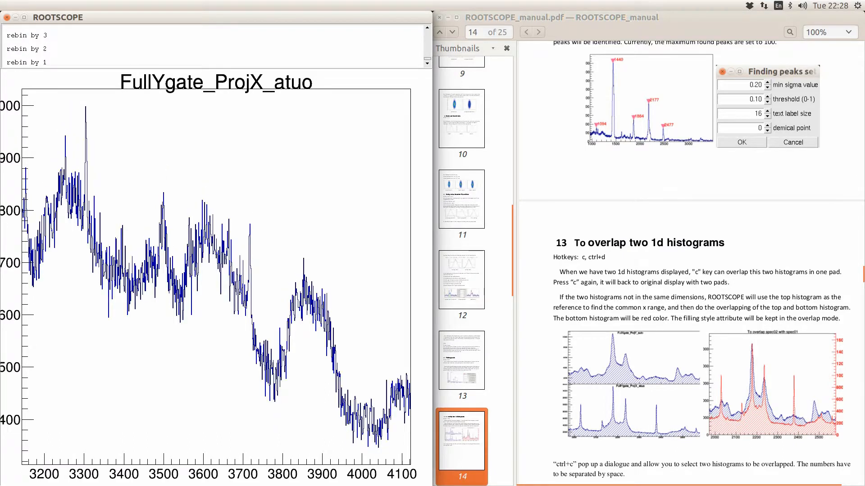
key(shift+r)
key(shift+r)
click(677, 285)
scroll(678, 285, down, 2)
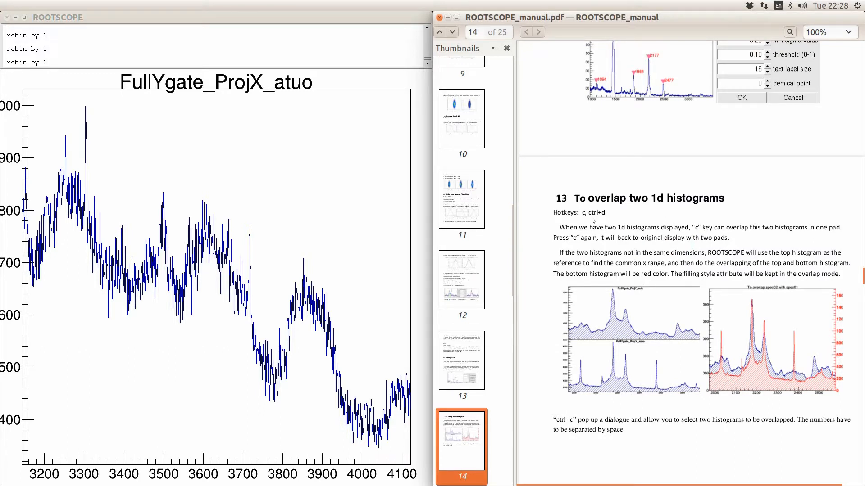
click(300, 215)
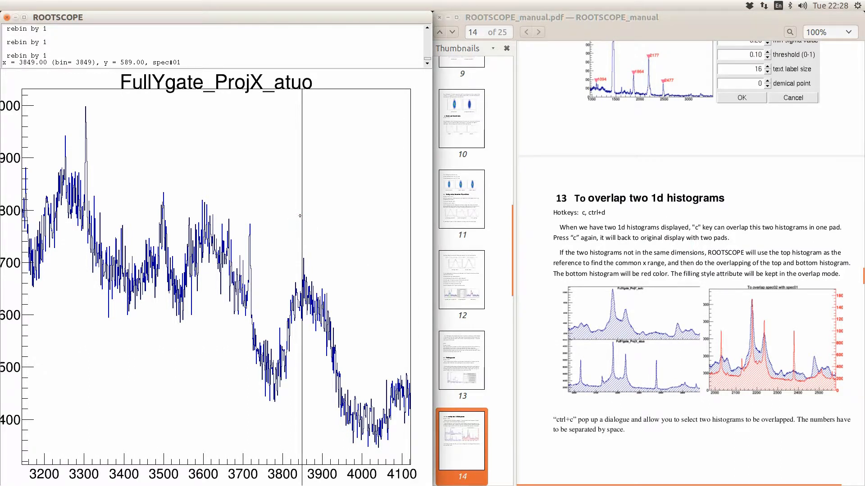
- Display histograms 1 and 2, then histogram 1 alone
key(ctrl+c)
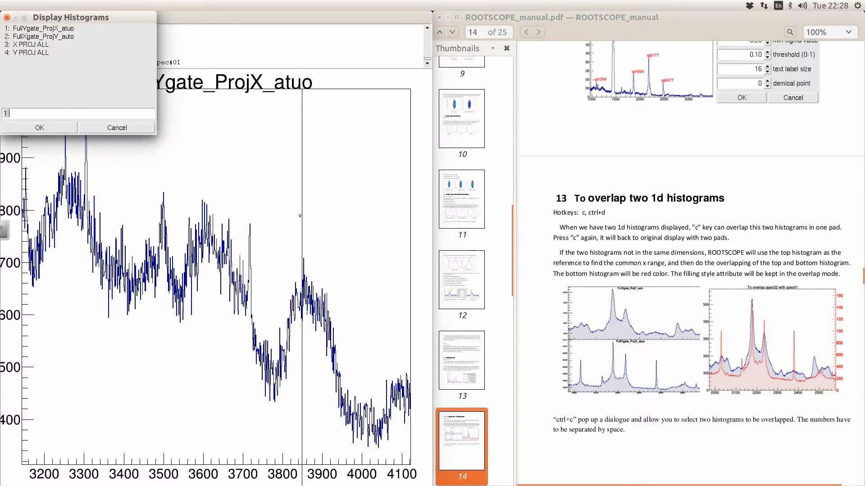
text(2)
key(Return)
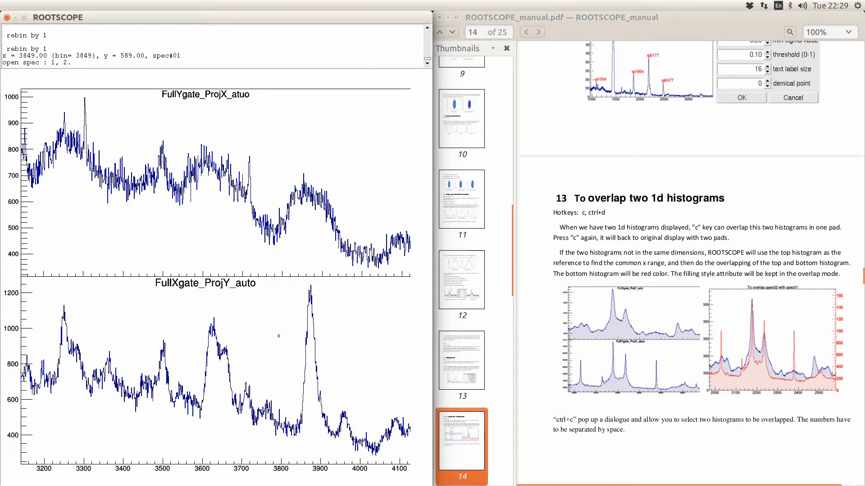
text(d1)
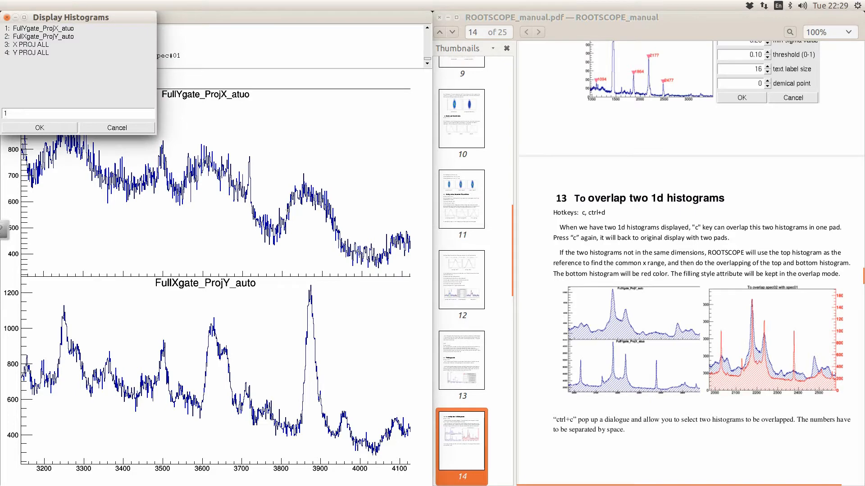
key(Return)
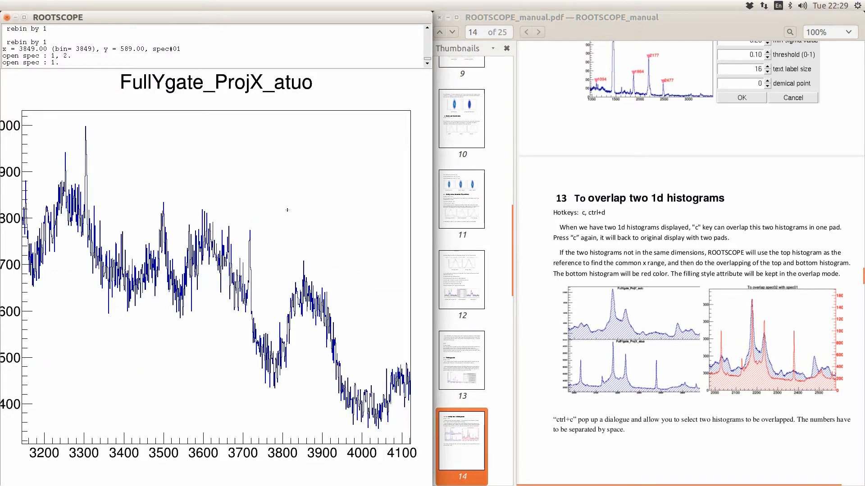
- Show histograms 1 and 2 again and overlap them in one pad
key(ctrl+d)
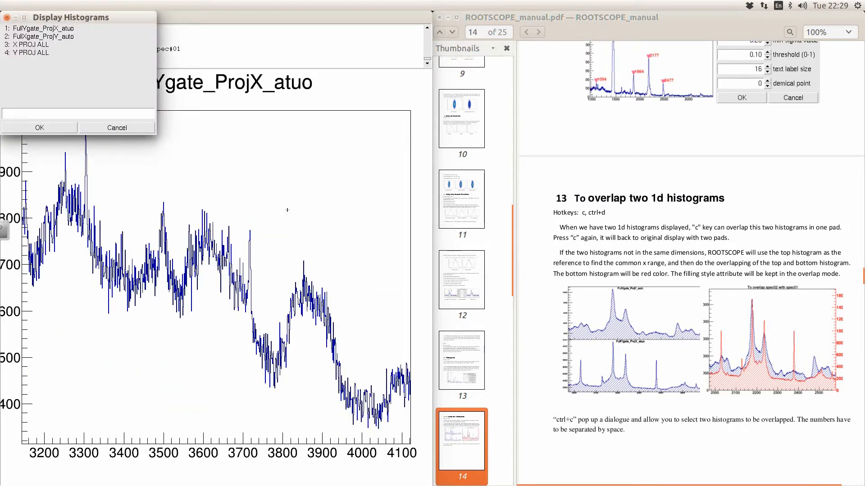
text(1 2)
key(Return)
key(c)
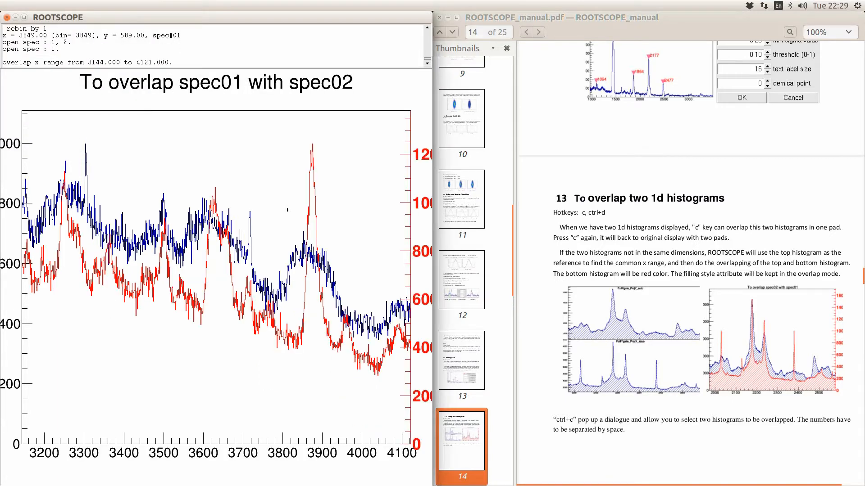
- Show histogram 1 alone, then histograms 1 and 2 in two separate pads
key(ctrl+c)
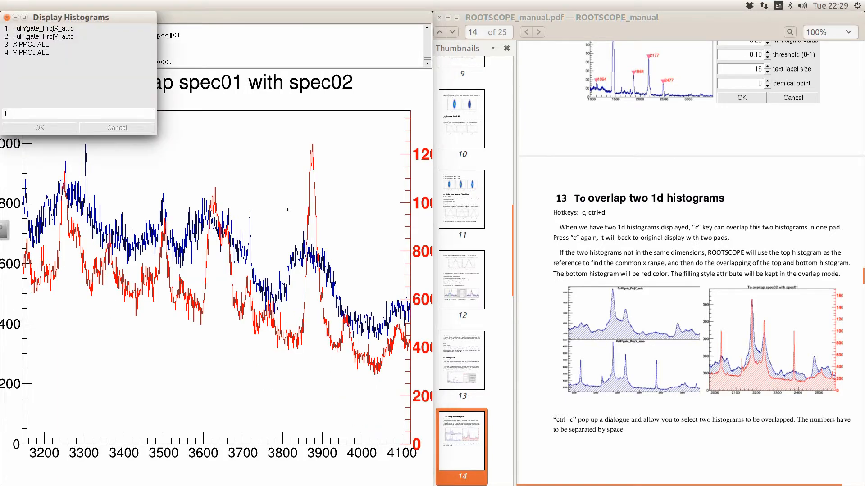
text(1)
key(Return)
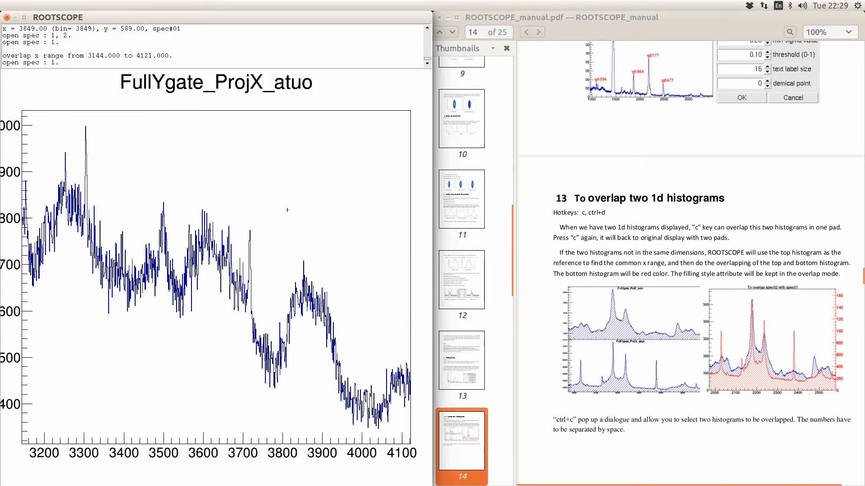
key(ctrl+c)
text(1 2)
key(Return)
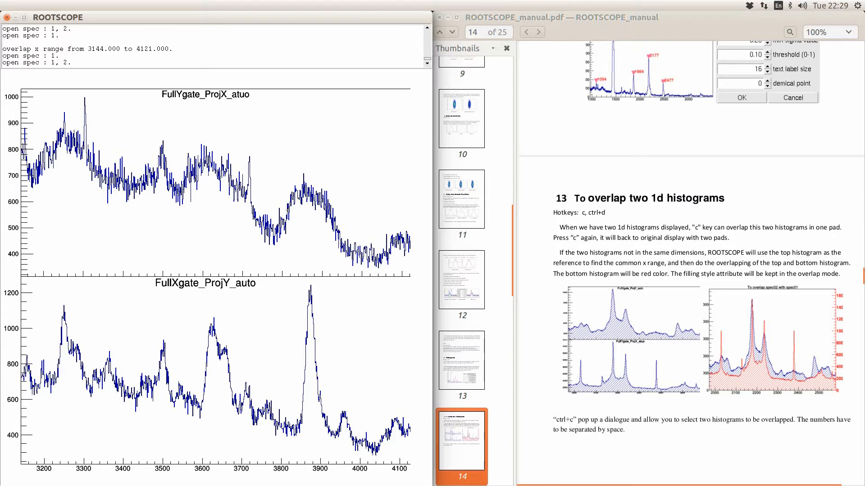
click(291, 192)
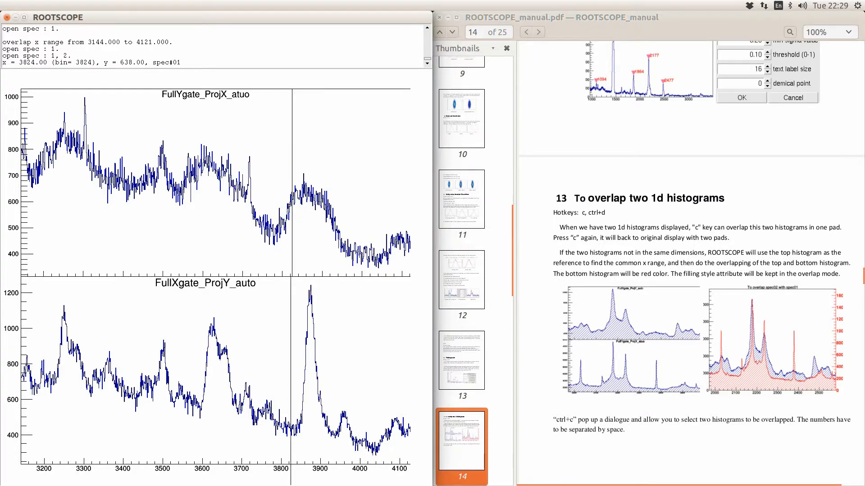
key(f)
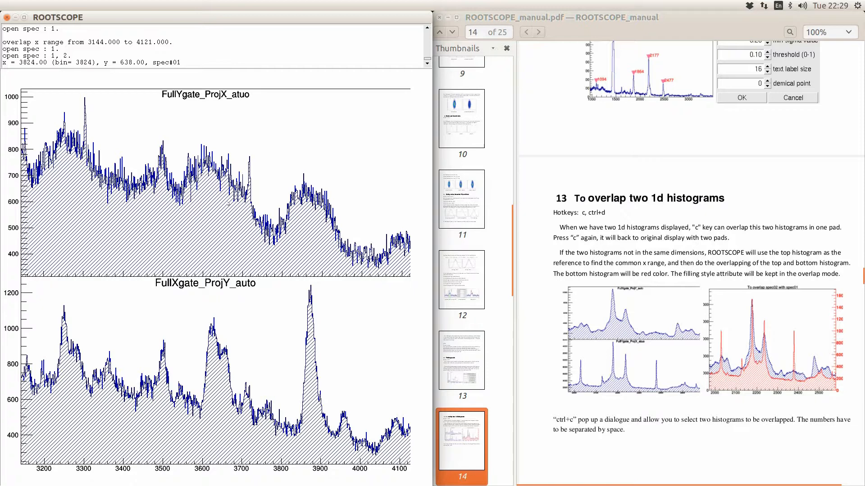
click(243, 195)
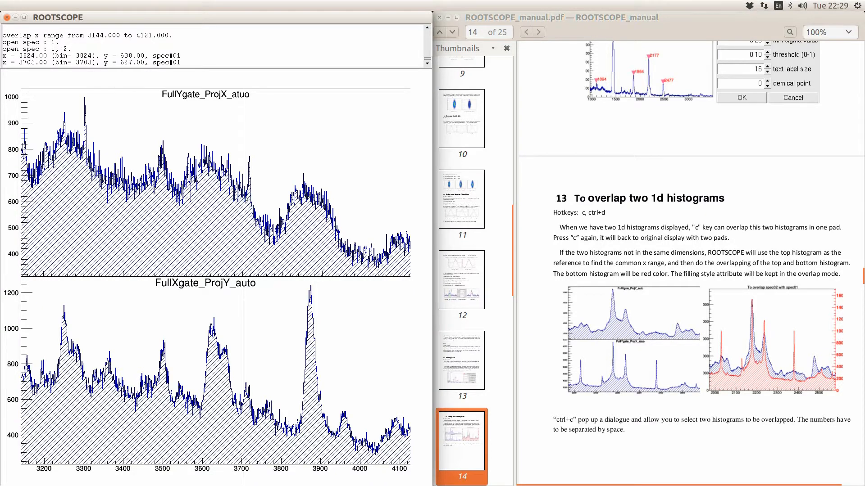
key(c)
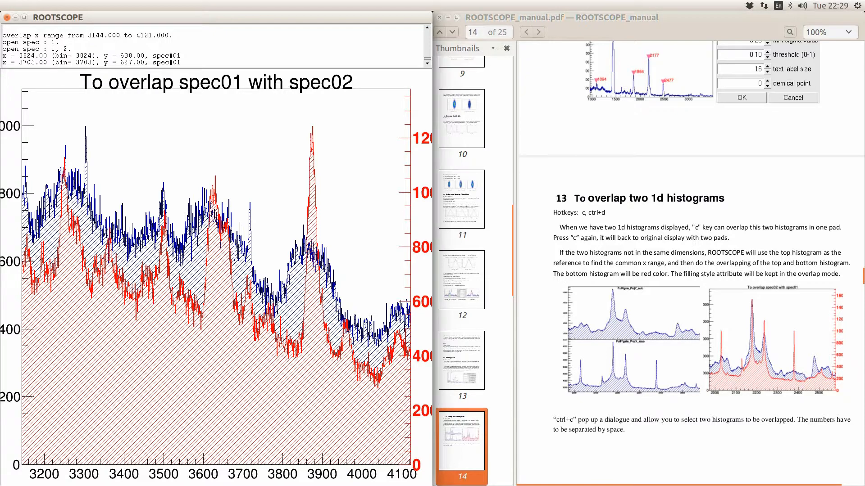
key(c)
key(c)
key(c)
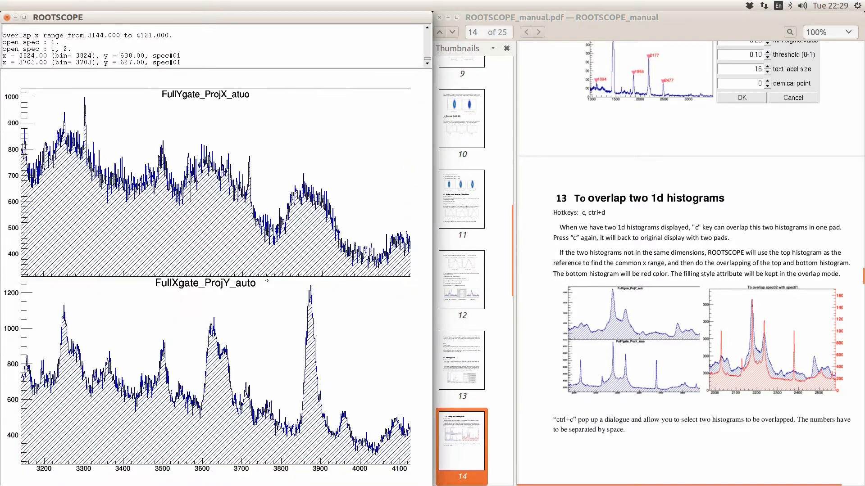
key(c)
key(c)
key(c)
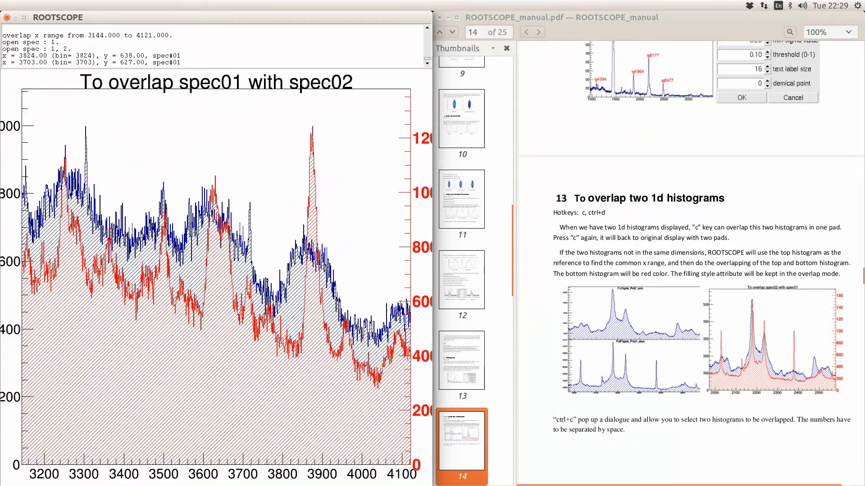
key(c)
click(286, 232)
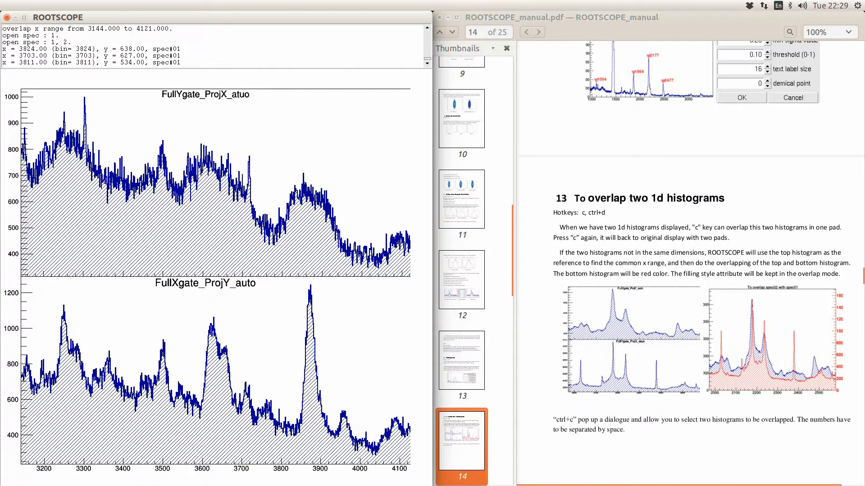
key(c)
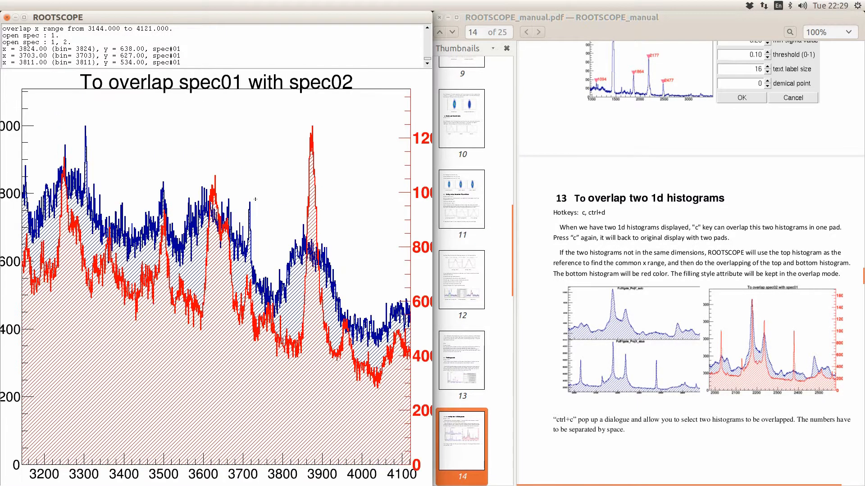
key(c)
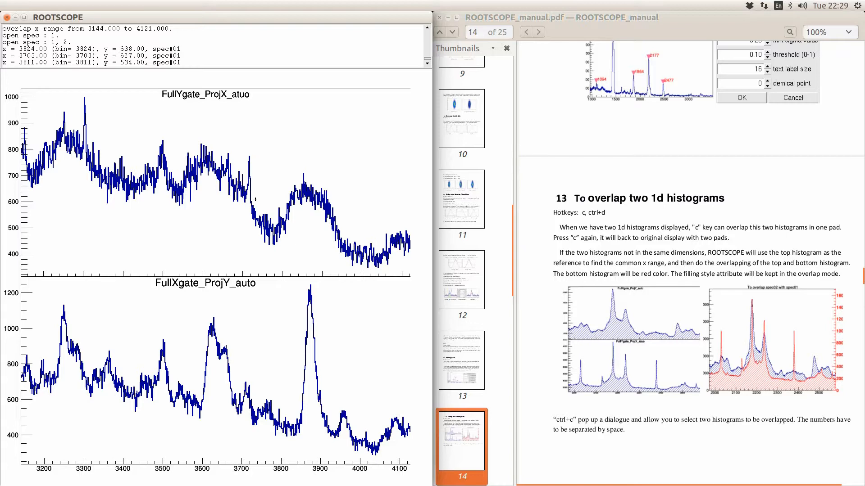
key(w)
key(w)
key(w)
key(w)
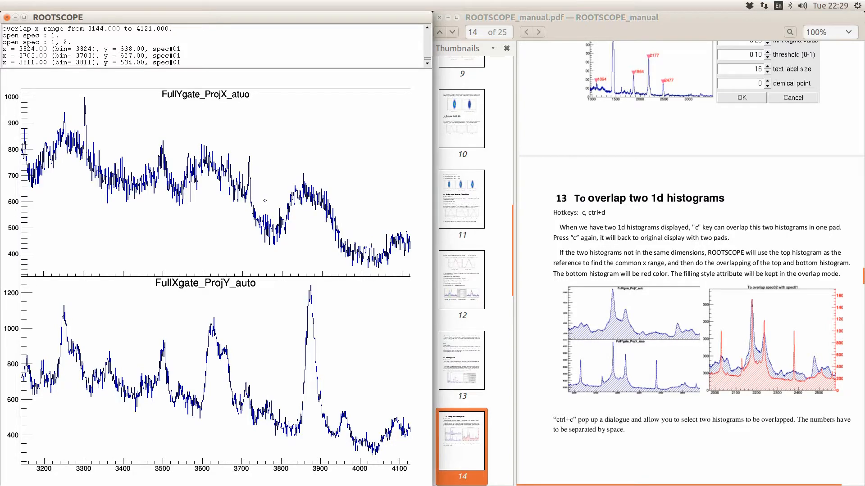
- Scroll the manual down to section 14, Projection, on page 15 of 25
click(648, 247)
scroll(648, 247, down, 5)
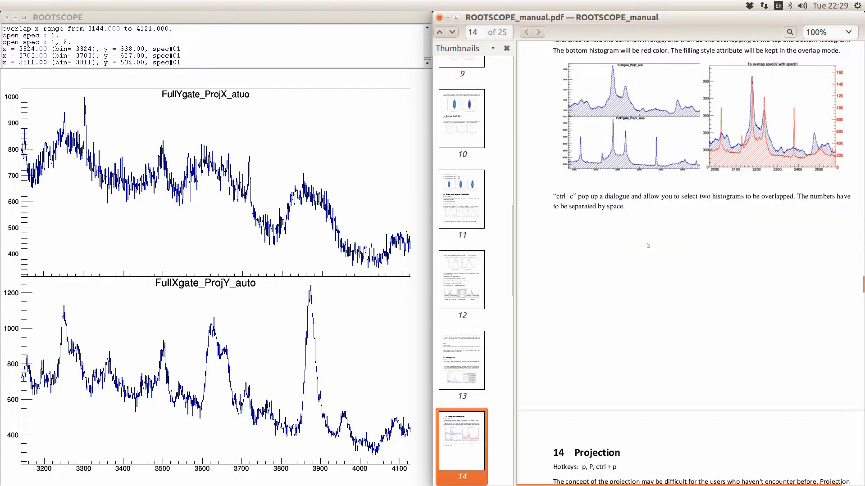
scroll(647, 247, down, 6)
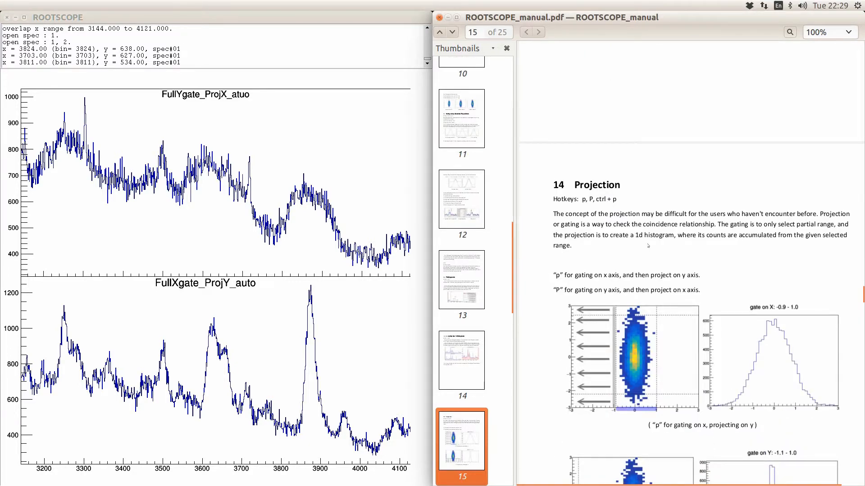
scroll(647, 246, down, 2)
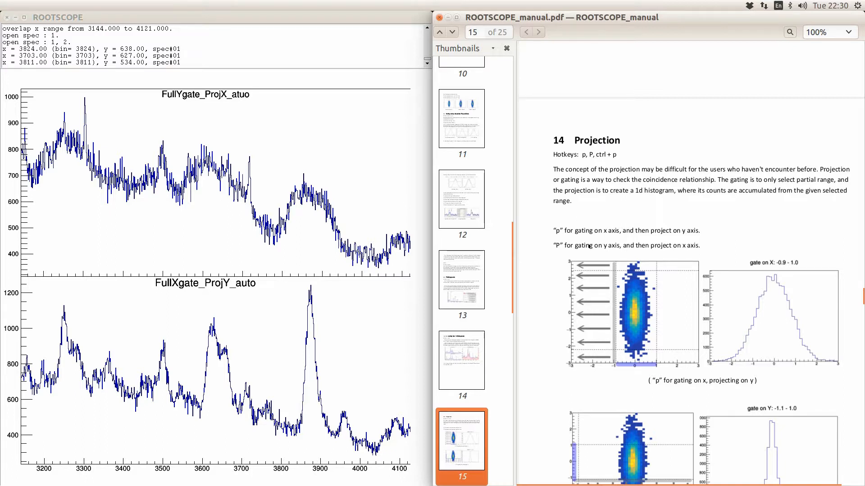
scroll(590, 246, down, 2)
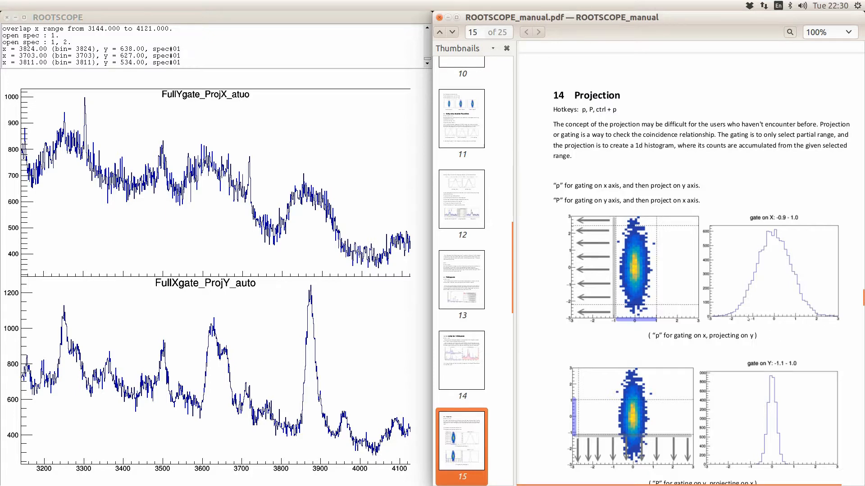
scroll(749, 318, down, 2)
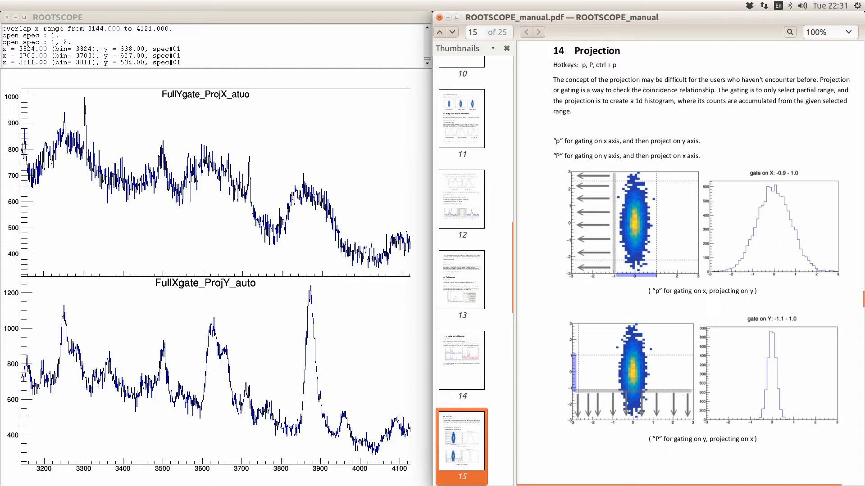
- Zoom both spectra out to full range and try markers near 4834 and 3252, then clear them
click(321, 189)
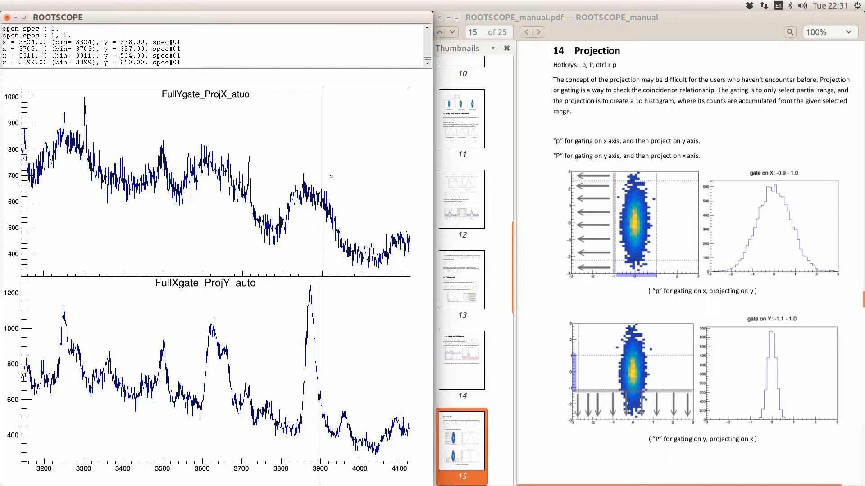
key(f)
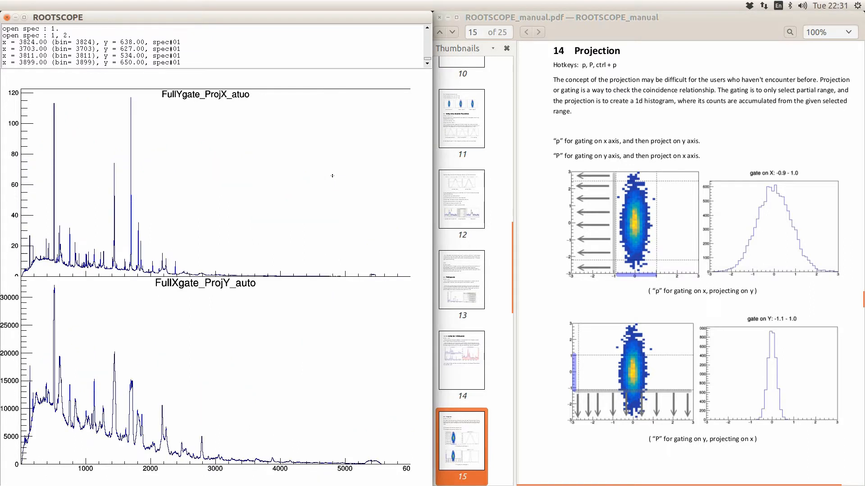
click(332, 176)
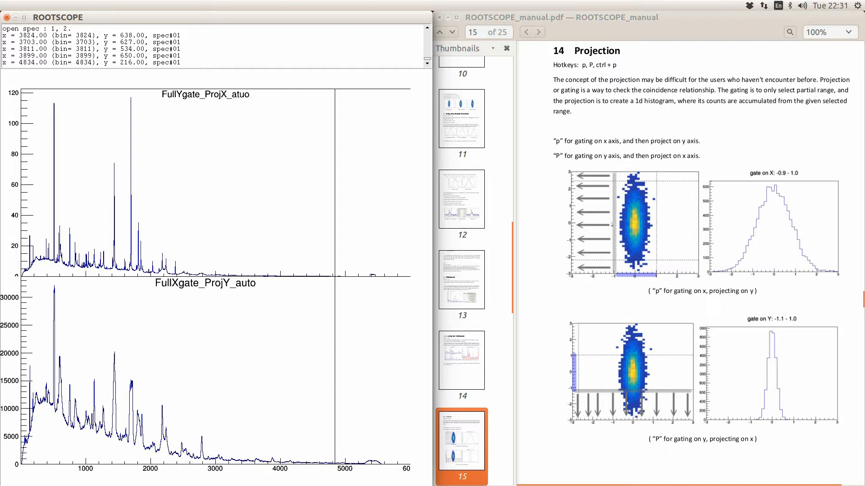
click(230, 172)
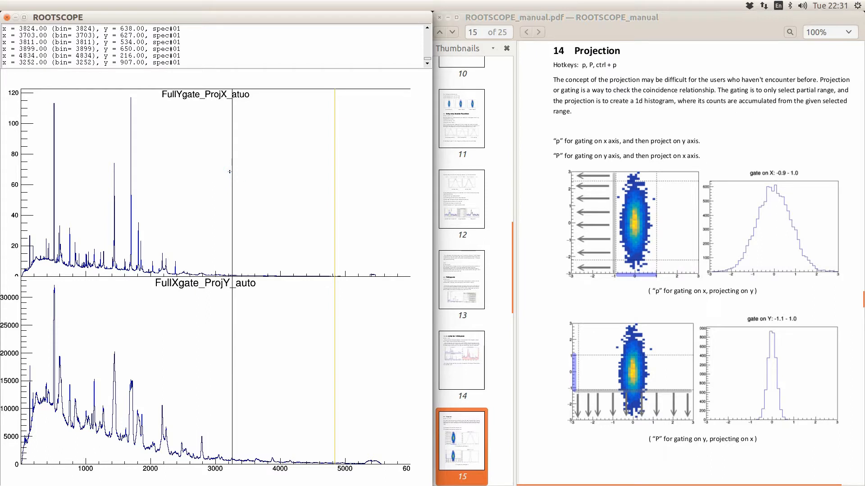
key(r)
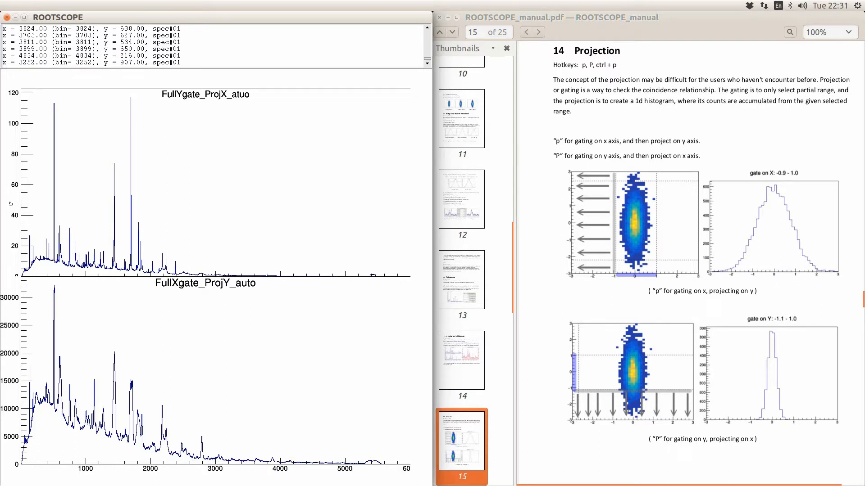
- Project the full 0.5–6000.5 X gate with background subtraction, giving gate_X_0.5_6000.5 (bg 4888.1)
click(270, 205)
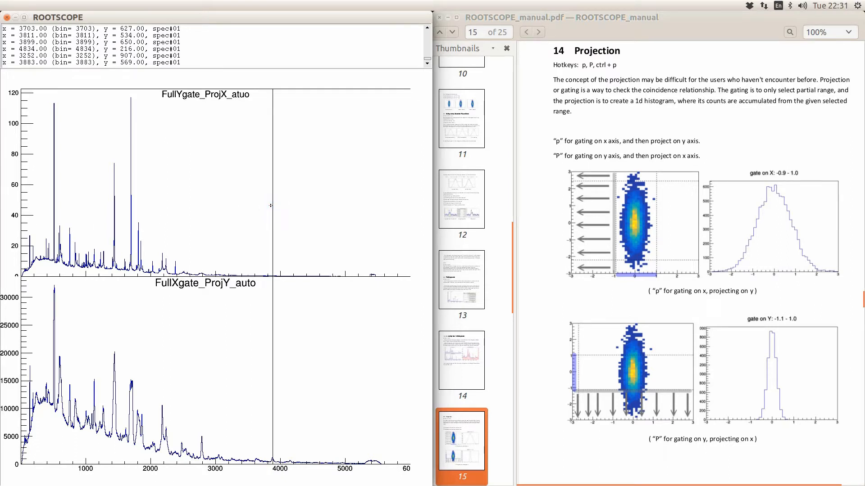
key(r)
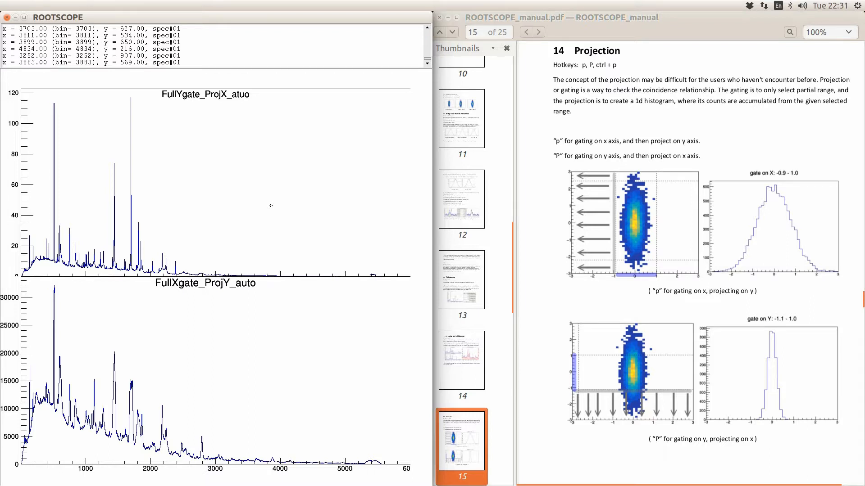
key(p)
click(271, 205)
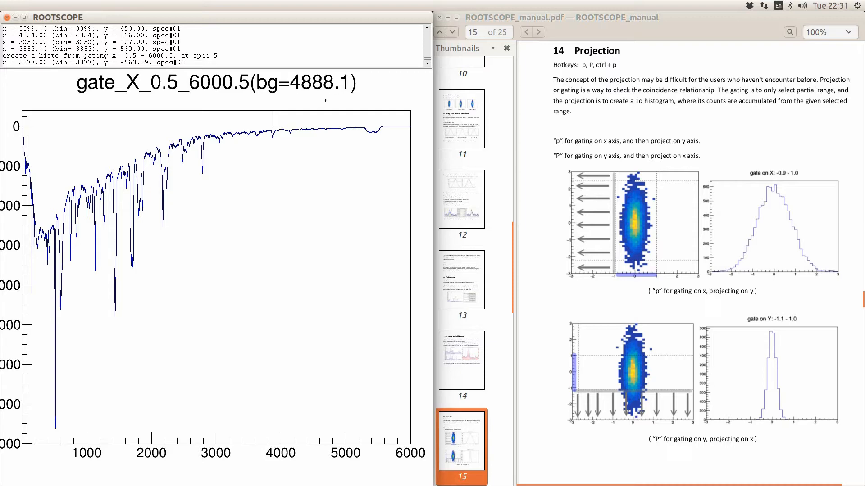
- Show FullYgate_ProjX_atuo alone, set its background to 0, and project the full 0.5–6000.5 gate as spec 6
click(301, 190)
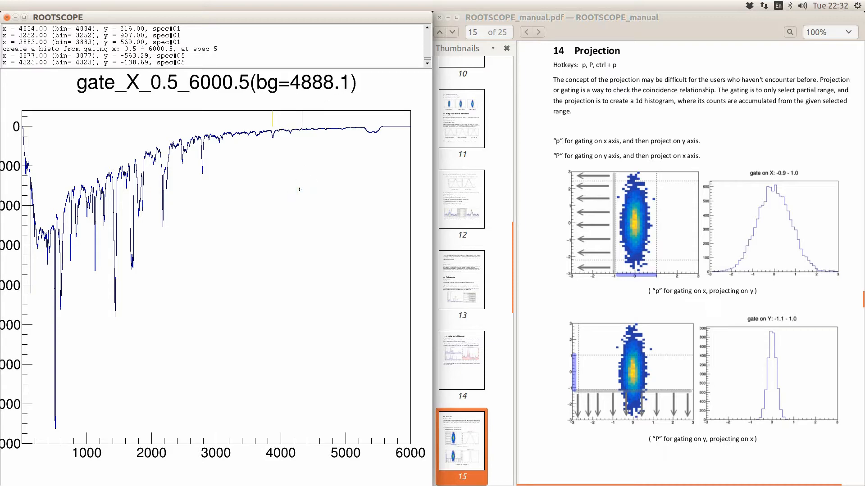
text(d)
text(1)
key(Return)
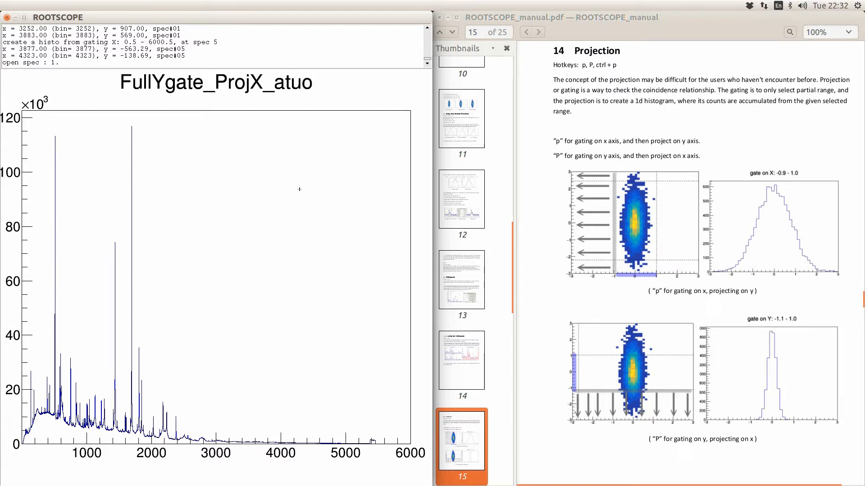
key(b)
key(Return)
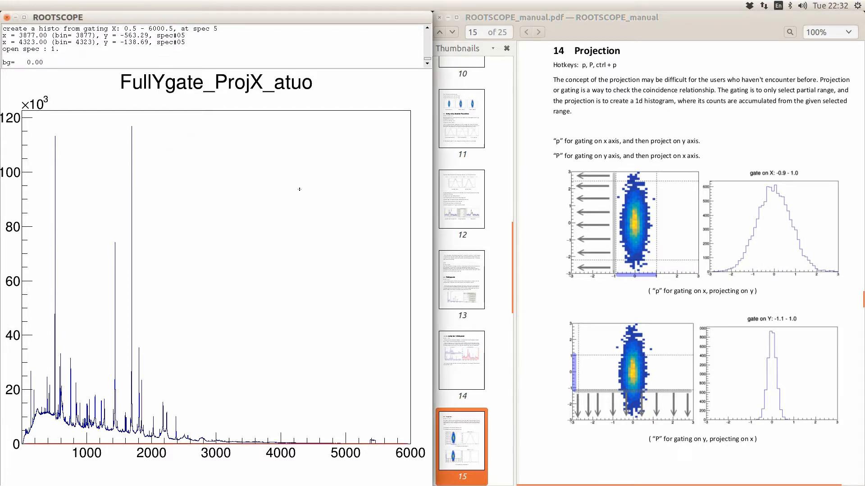
click(300, 189)
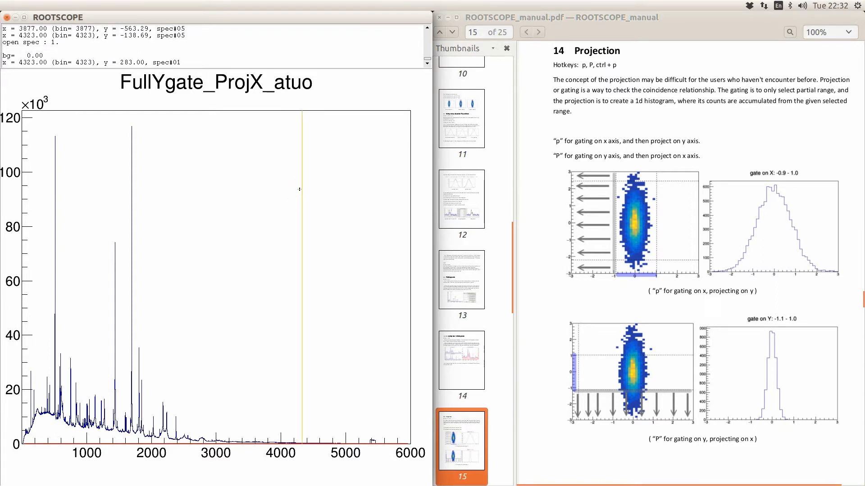
key(r)
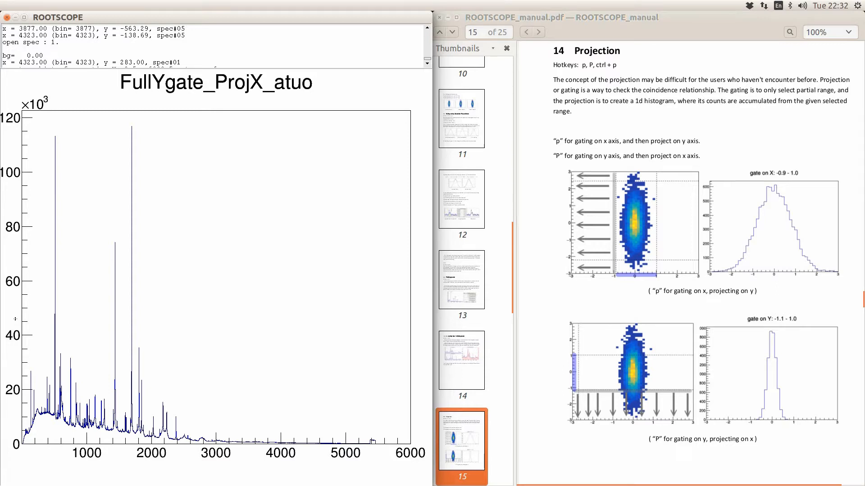
key(p)
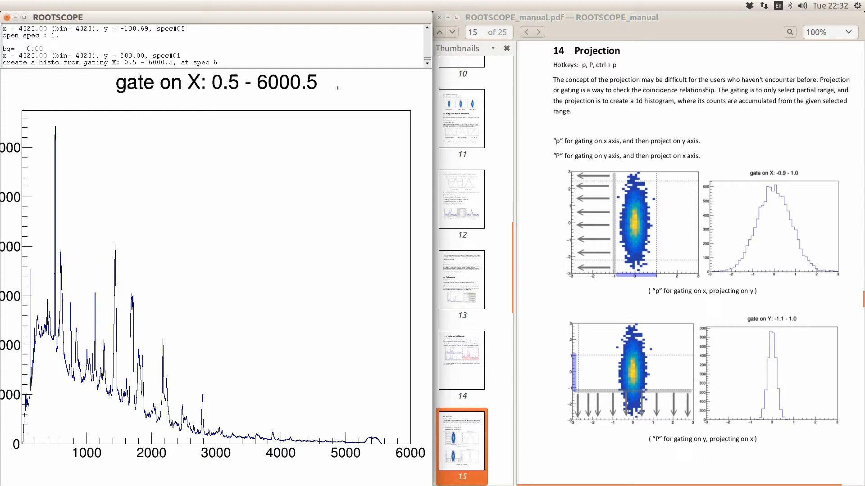
- Display histograms 6 and 2 together
click(236, 328)
key(d)
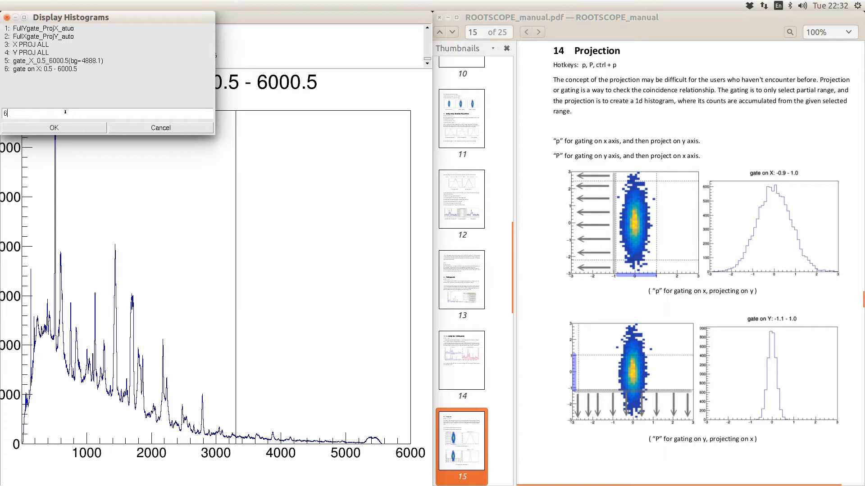
text(2)
key(BackSpace)
text(2)
click(86, 126)
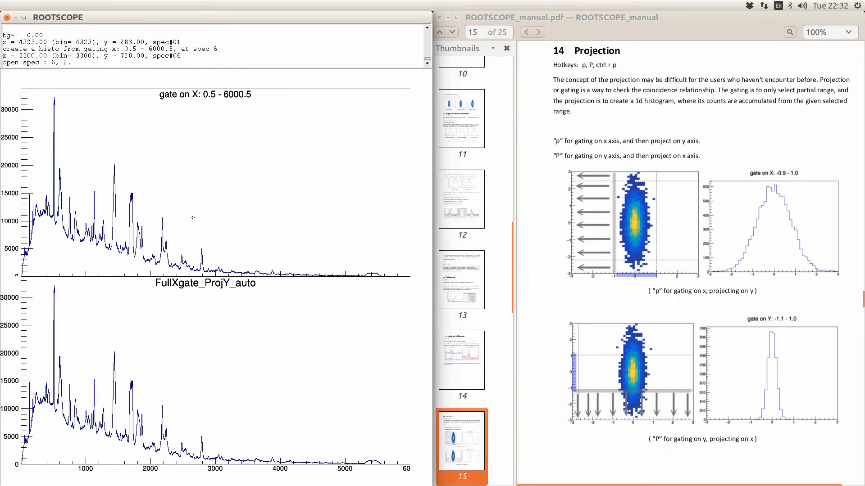
- Zoom both spectra to 1663–3356 to compare peaks, then remove histogram 2 from the display entry
click(129, 225)
click(238, 226)
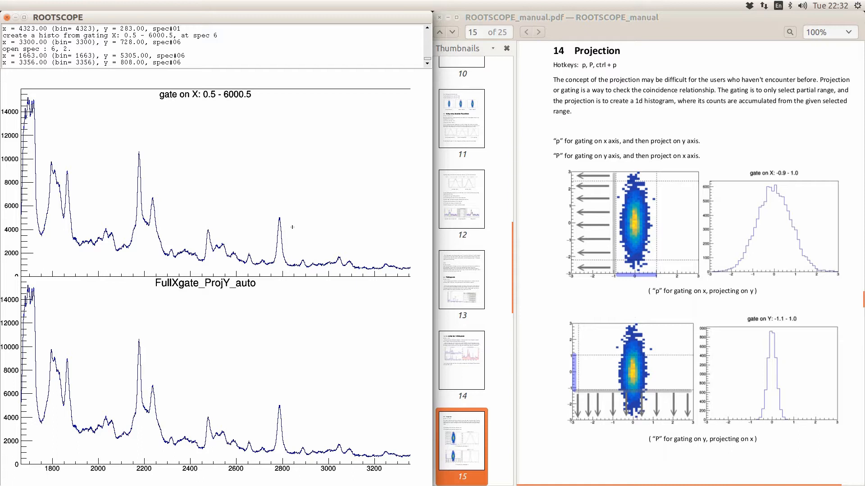
click(342, 217)
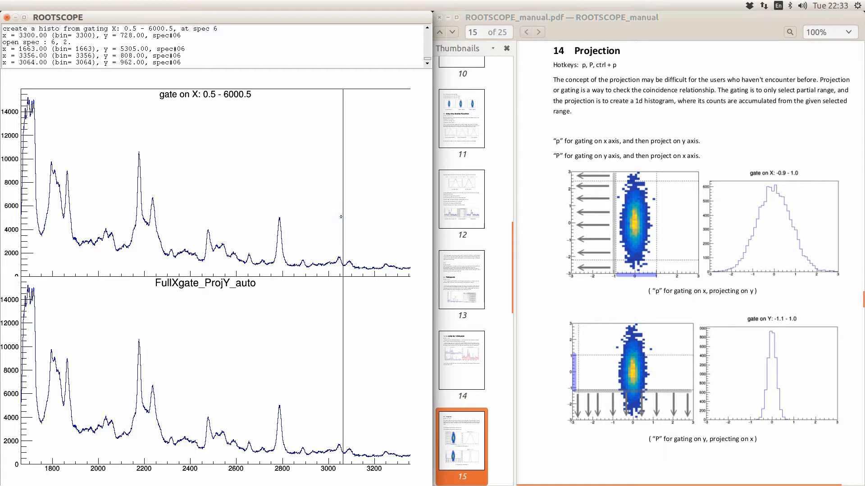
key(o)
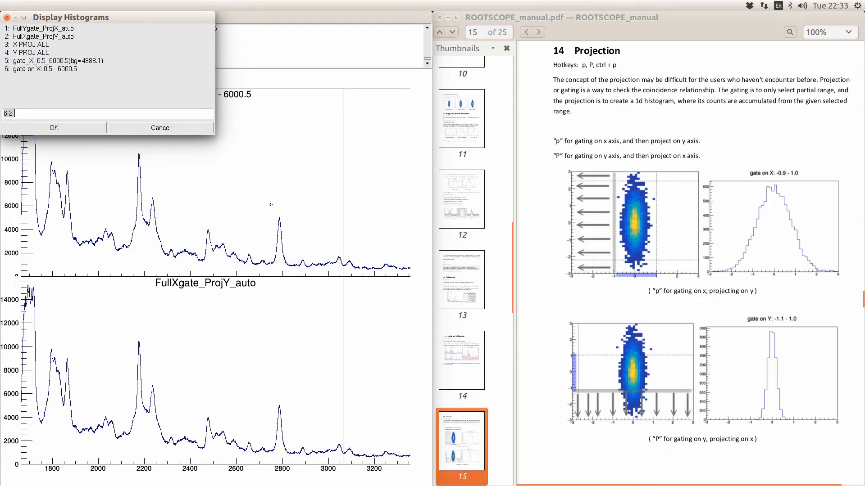
key(BackSpace)
key(BackSpace)
- Show only histogram 6, zoom to 2667–3026, and set the background from the 2830–2840 region
key(Return)
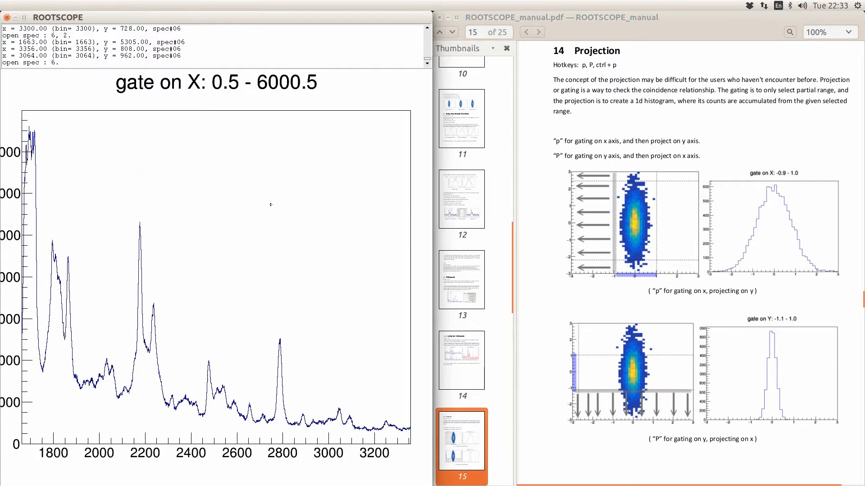
click(252, 403)
click(334, 381)
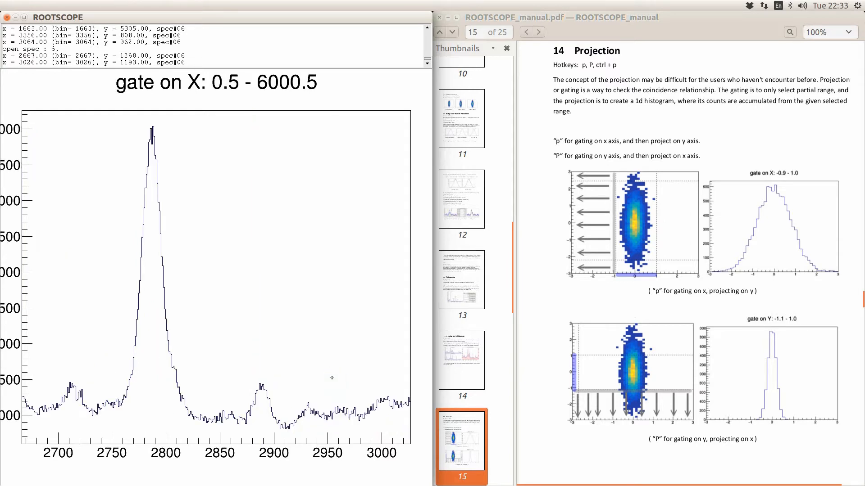
click(197, 413)
click(209, 410)
key(b)
- Project the 2758–2829 gate with background 954.2 and scroll the manual to page 16
click(198, 411)
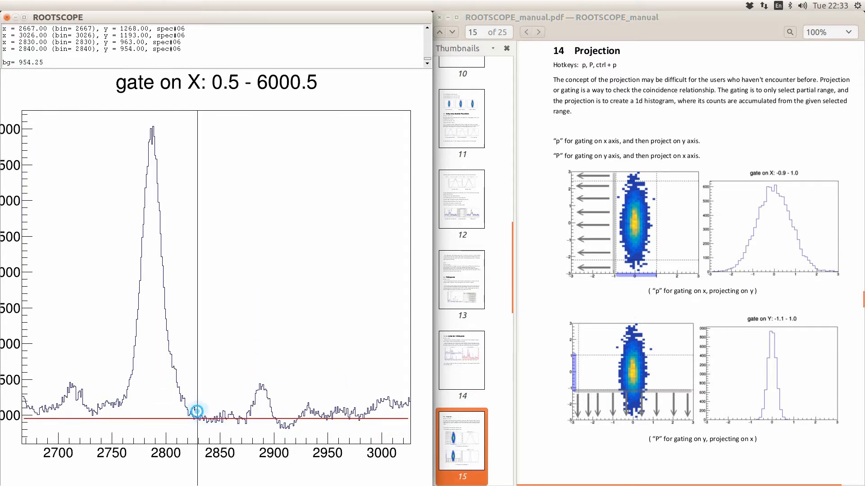
click(119, 395)
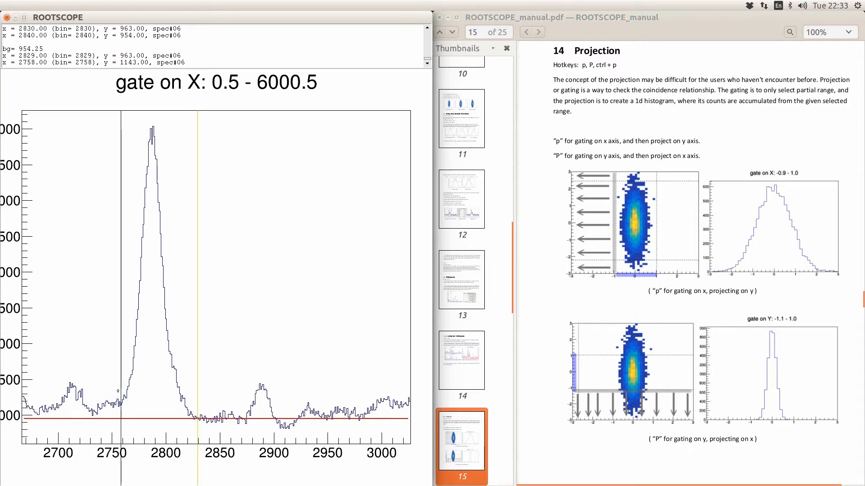
key(p)
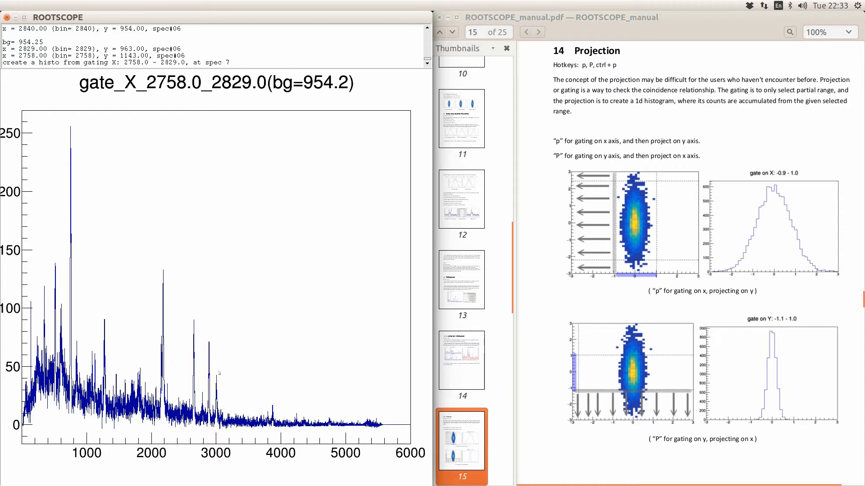
click(547, 303)
scroll(545, 293, down, 10)
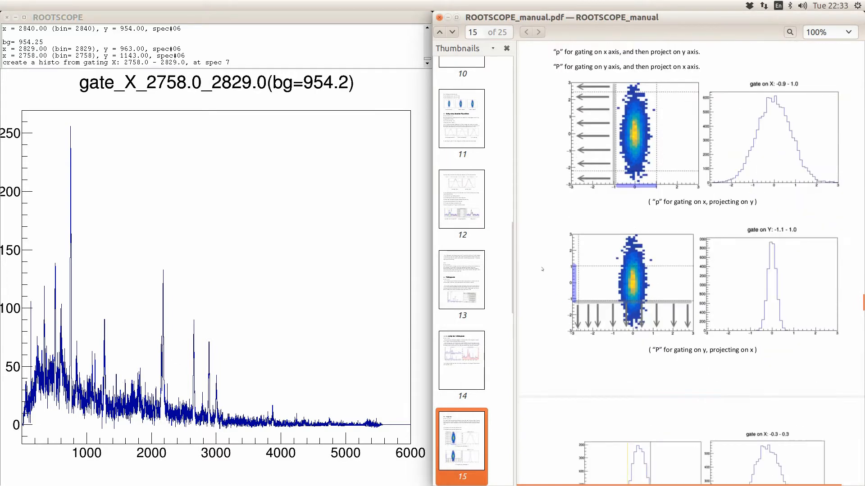
scroll(542, 269, down, 5)
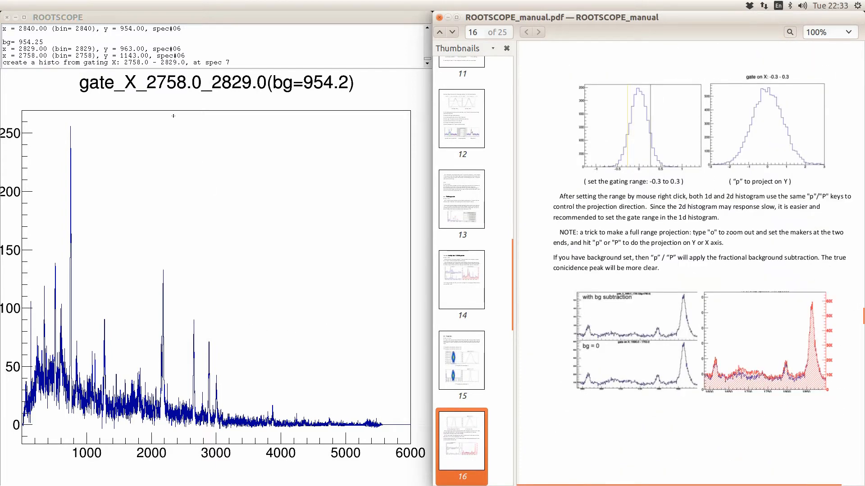
- Display histograms 1 and 2 together, zoomed to about 1586–1815
right_click(214, 255)
key(d)
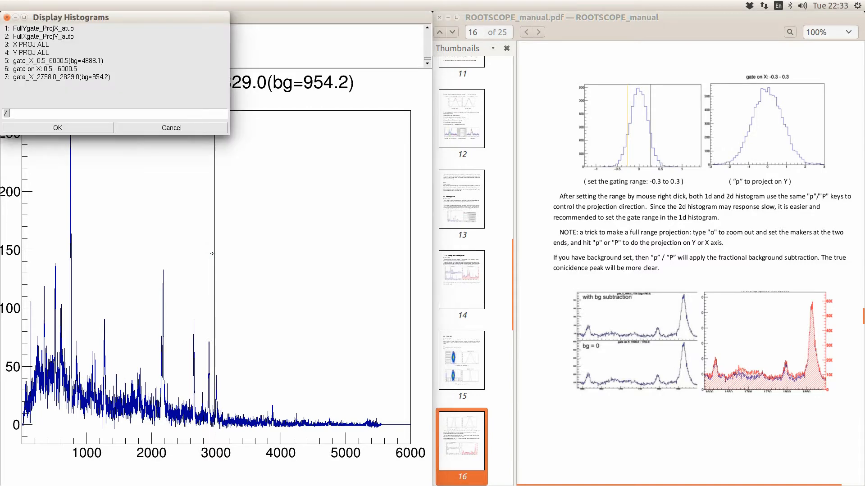
text(1 2)
key(Return)
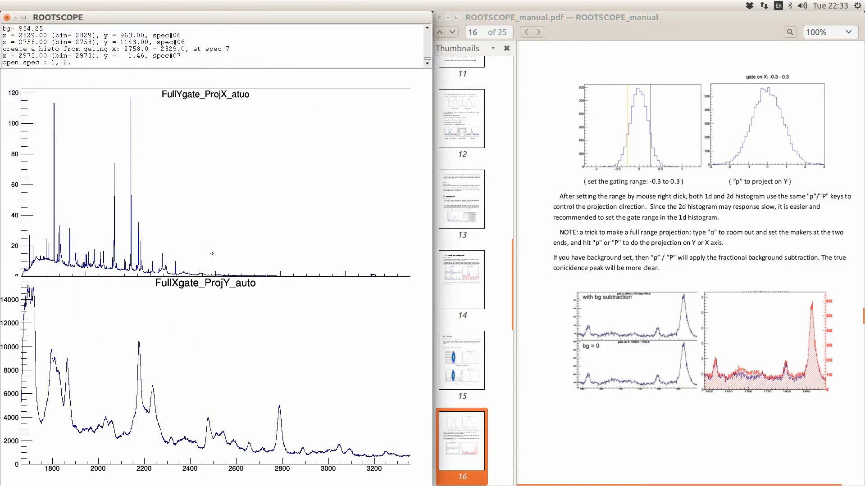
right_click(124, 243)
right_click(139, 227)
key(e)
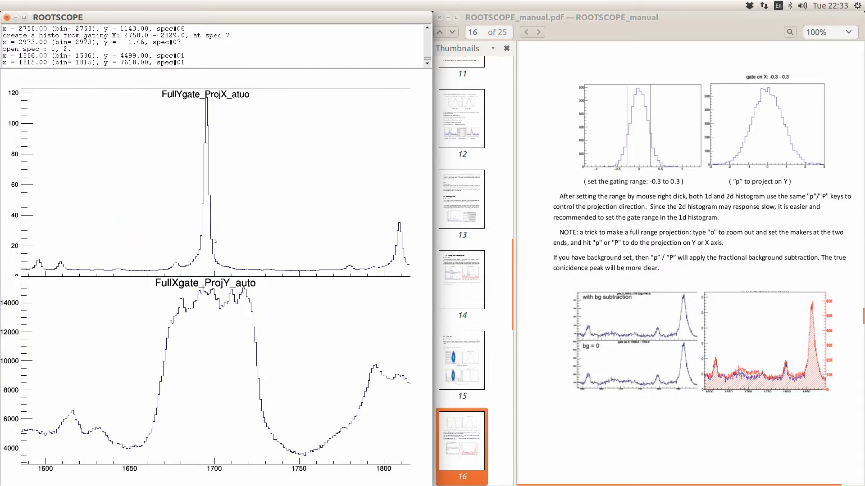
- Set the background level 5020.22 from a marked region, then mark gate edges 1710 and 1684
right_click(231, 262)
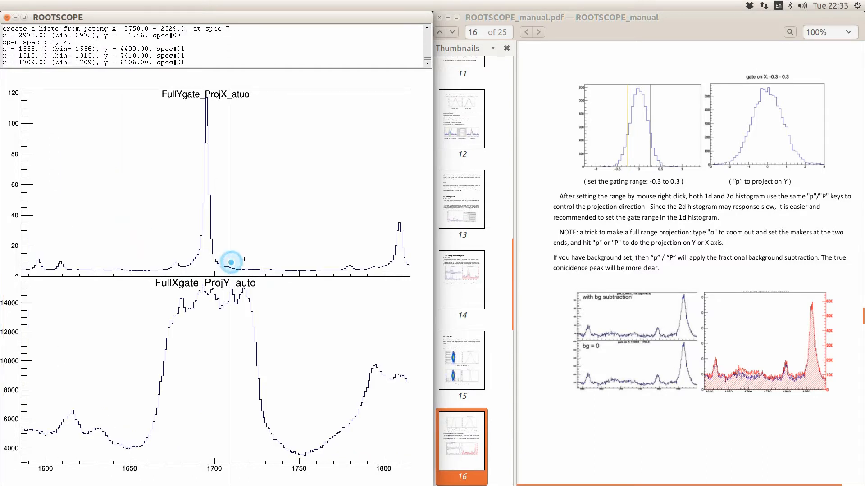
right_click(244, 259)
key(b)
right_click(231, 265)
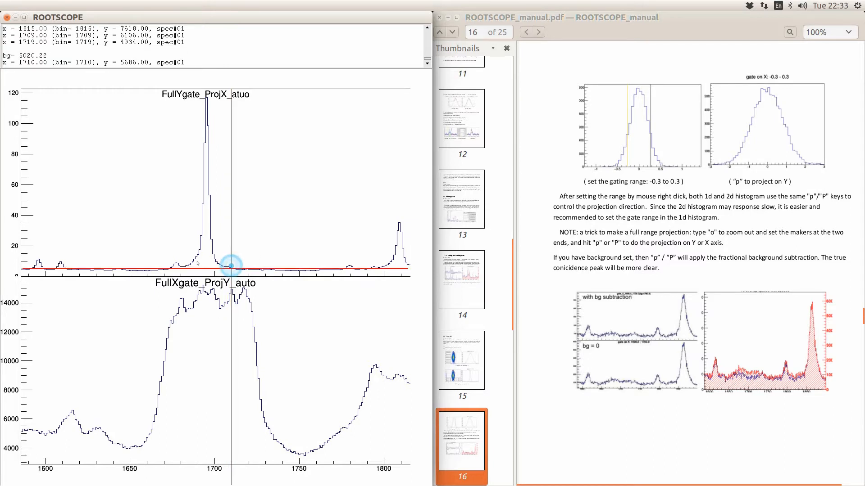
right_click(186, 259)
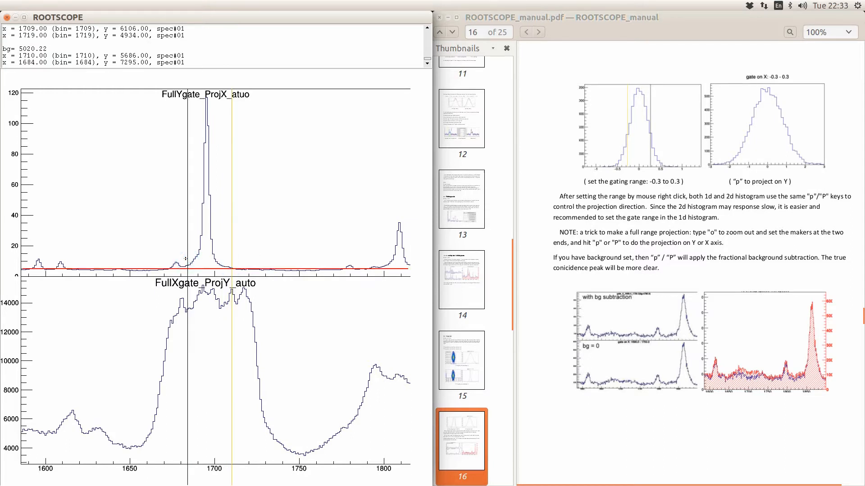
- Project the 1684–1710 gate with background subtracted and view it from 1309 to 2743
key(p)
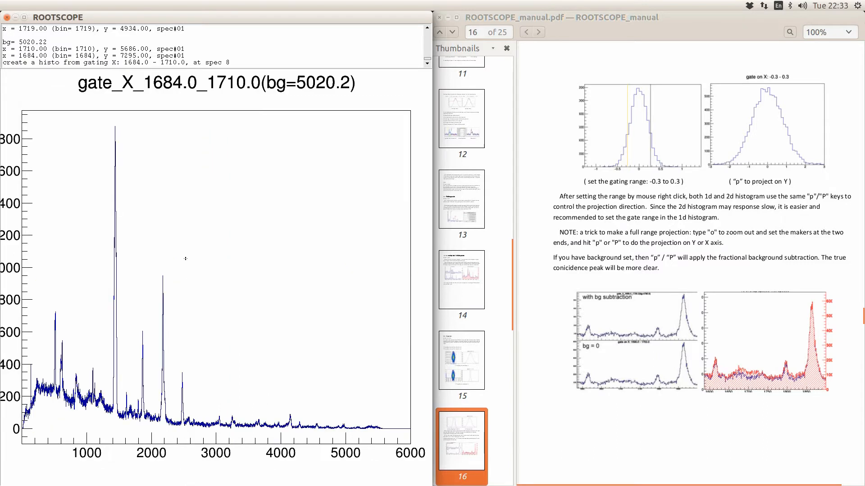
click(107, 376)
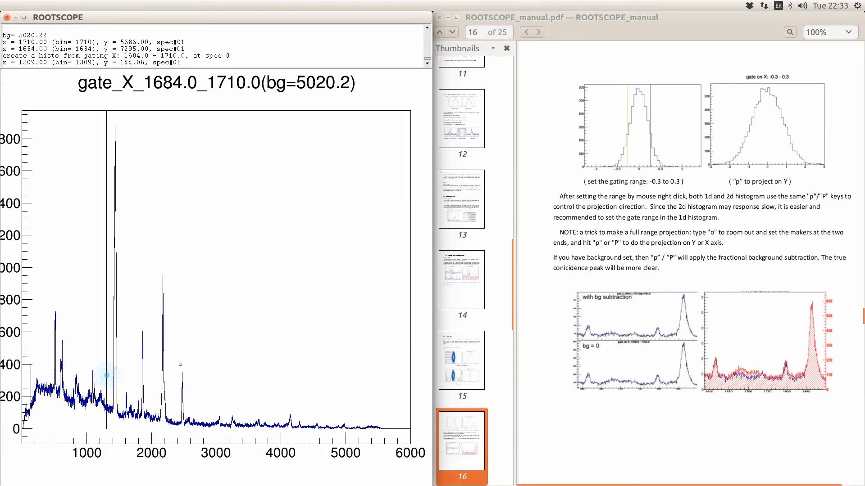
click(200, 362)
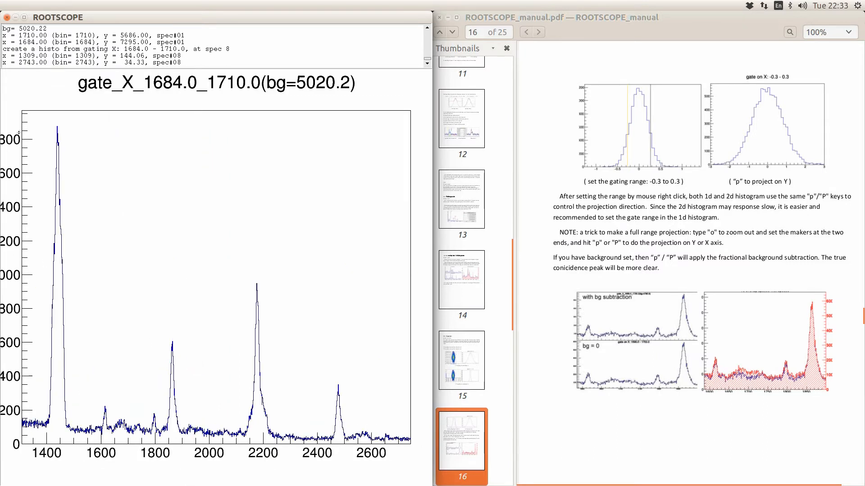
- Label peaks near 1442 and 1983, then scroll the manual to page 17 on add-subtract gates
click(58, 135)
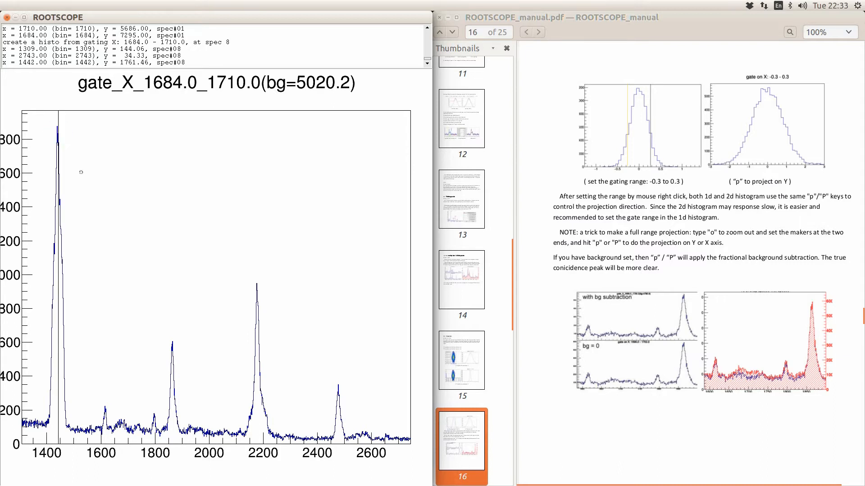
click(203, 288)
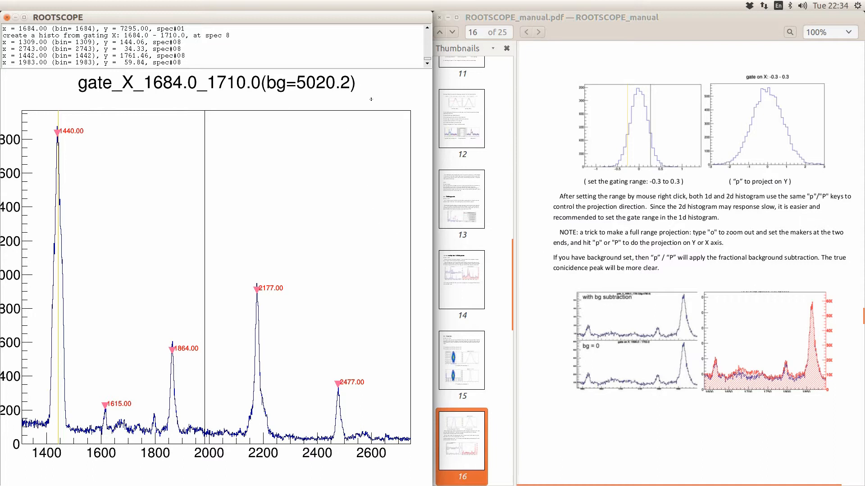
click(663, 258)
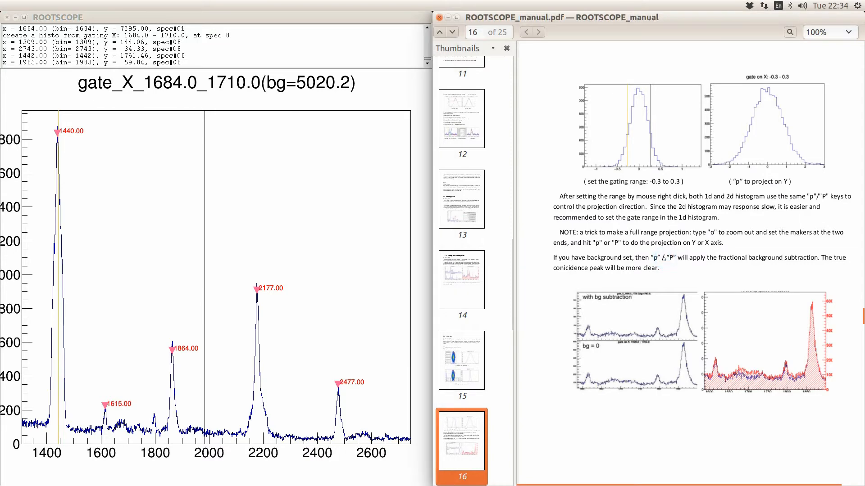
scroll(663, 255, down, 10)
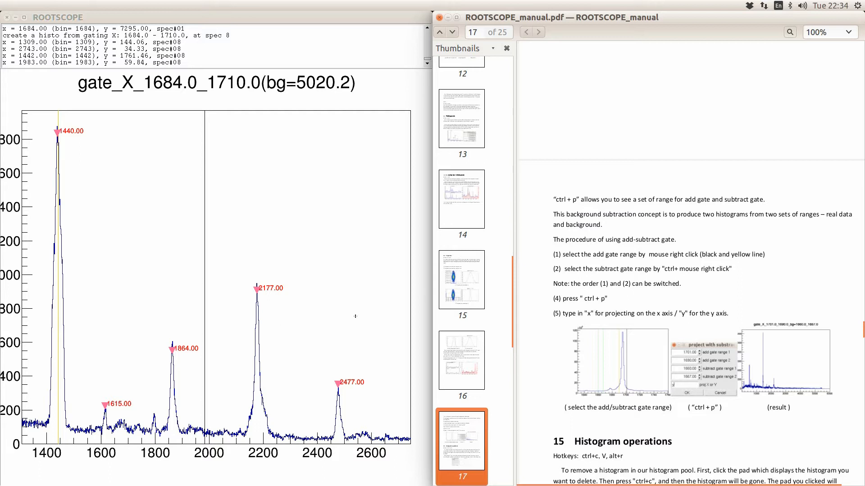
- Mark a background region near 2307–2390 and set the background value to 50000
click(292, 428)
click(313, 419)
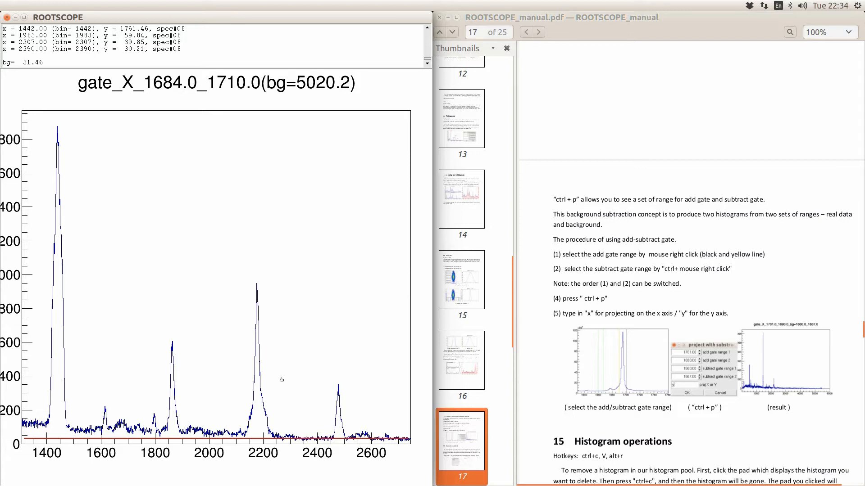
key(ctrl+b)
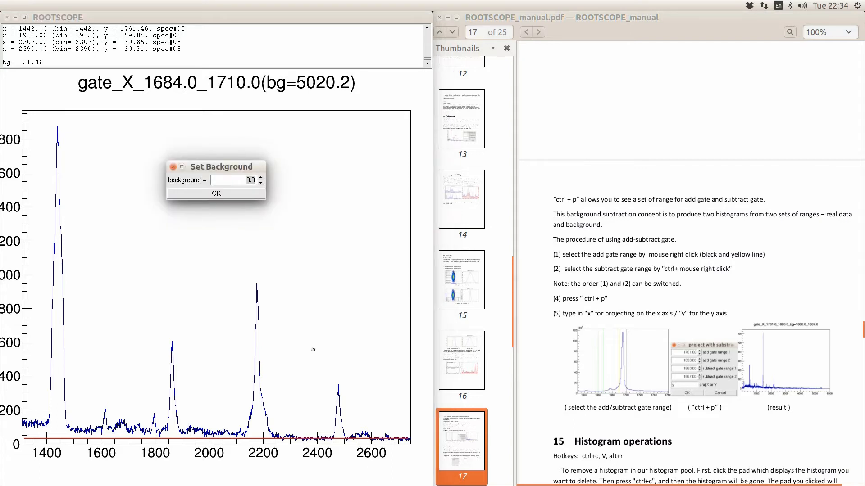
text(50000)
key(Return)
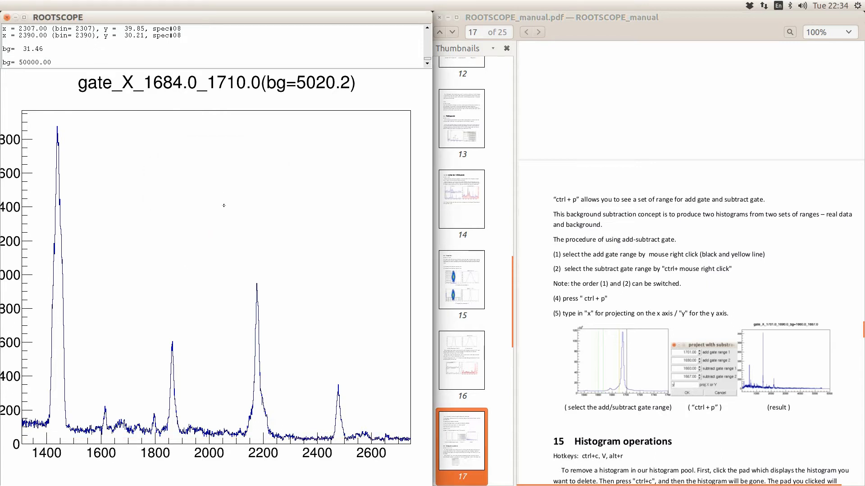
- Fit the tallest peak between markers at 1407 and 1507
right_click(76, 320)
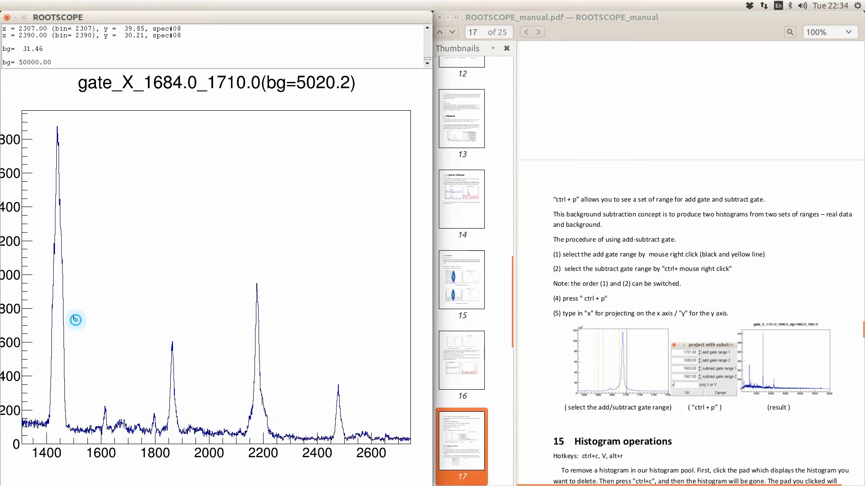
right_click(48, 272)
key(f)
- Take the background level 1518.23 from the 1427–1448 range and mark an add-gate edge at 1517
right_click(54, 282)
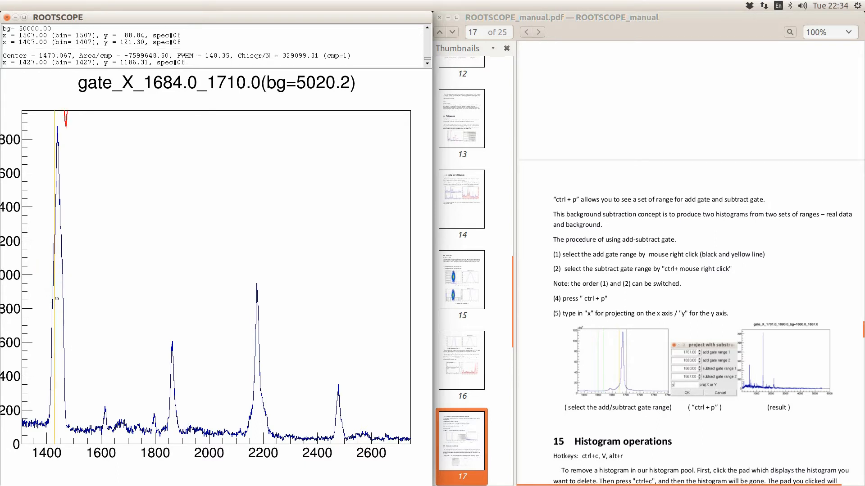
right_click(59, 297)
key(b)
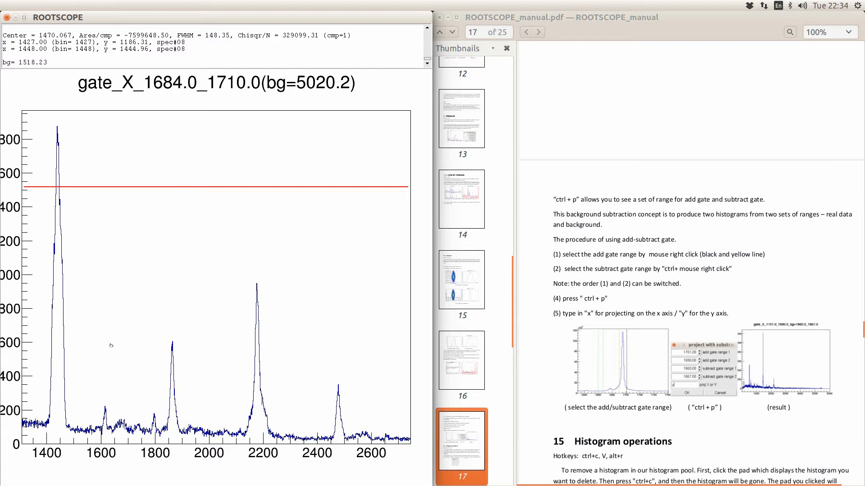
right_click(78, 336)
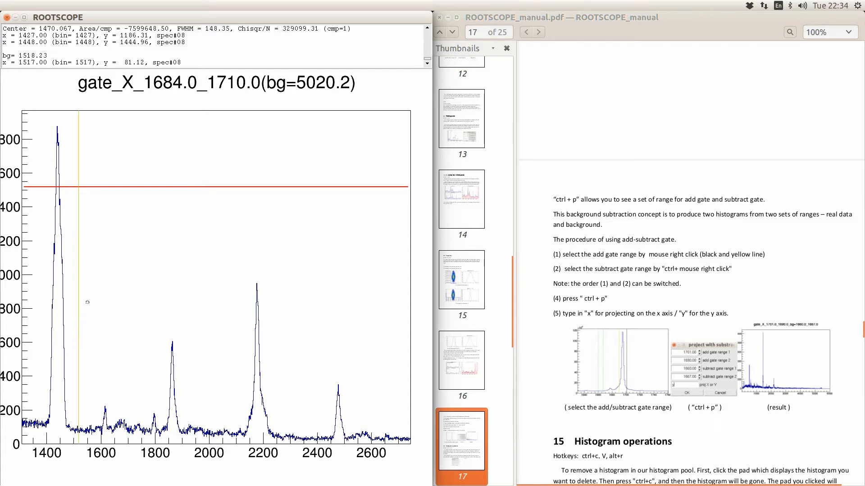
- Clear the old lines, then set add gate 1382–1492 and a subtract gate to its right
right_click(43, 390)
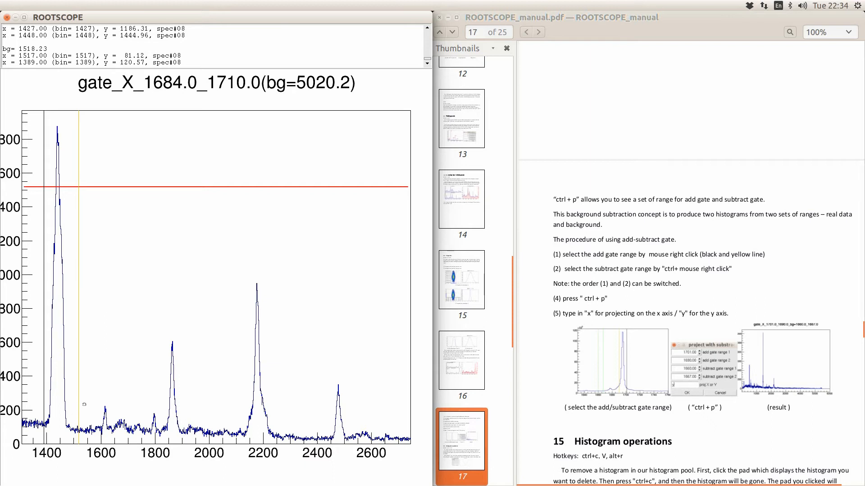
key(r)
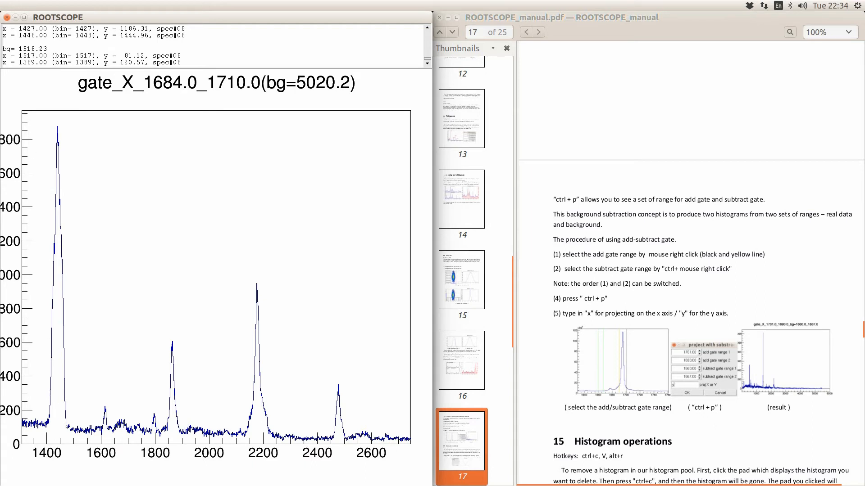
right_click(71, 421)
right_click(42, 411)
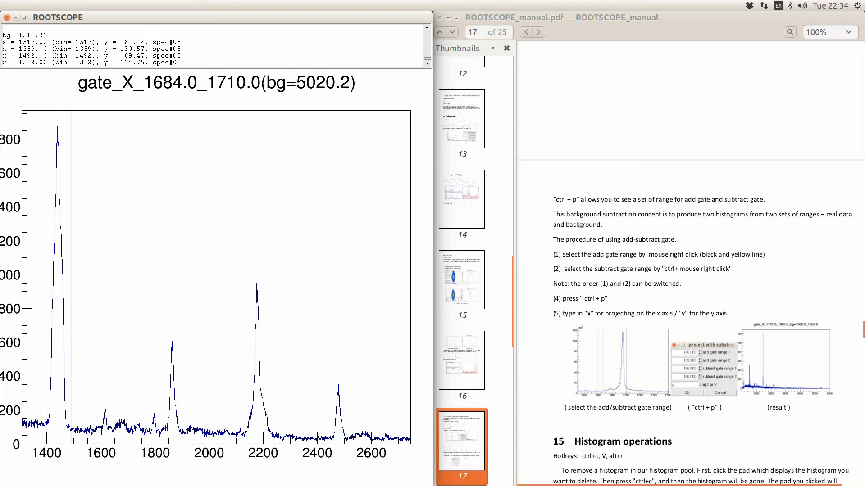
ctrl+right_click(83, 421)
ctrl+right_click(98, 415)
- Project the add/subtract gates along x into spec 9 and view it from 1483 to 2820
key(ctrl+p)
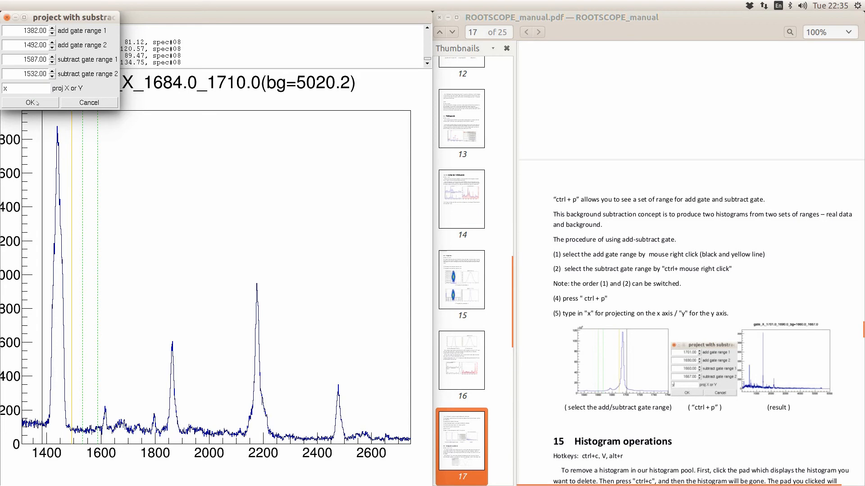
click(37, 103)
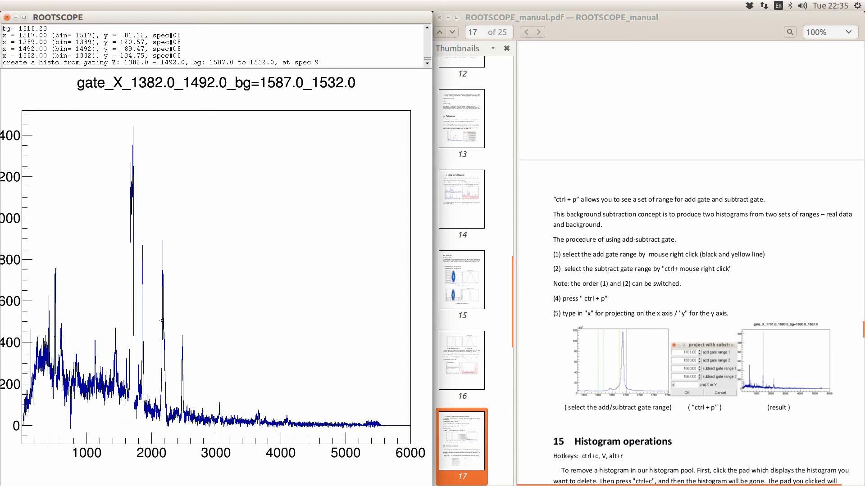
click(117, 349)
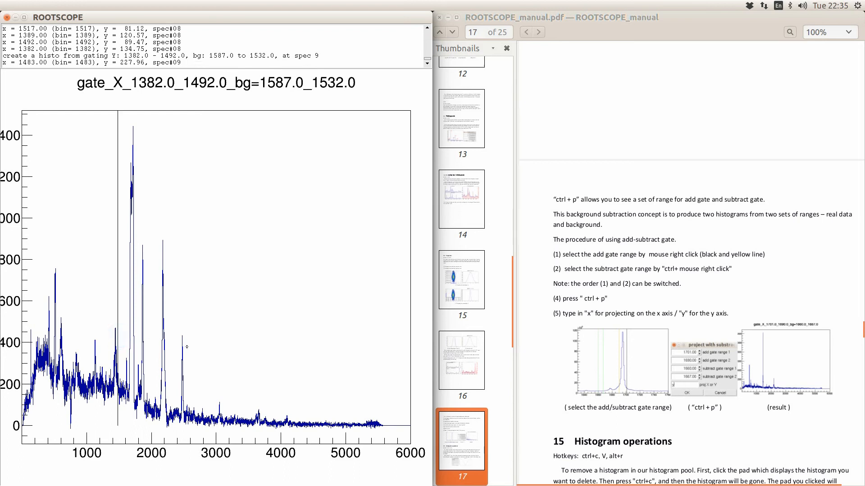
click(203, 350)
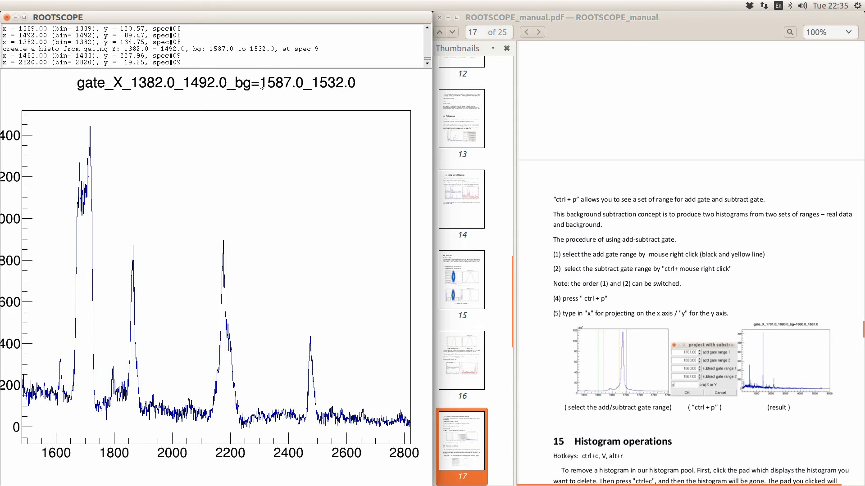
click(278, 211)
- Display histograms 9 and 8 together in two pads
key(v)
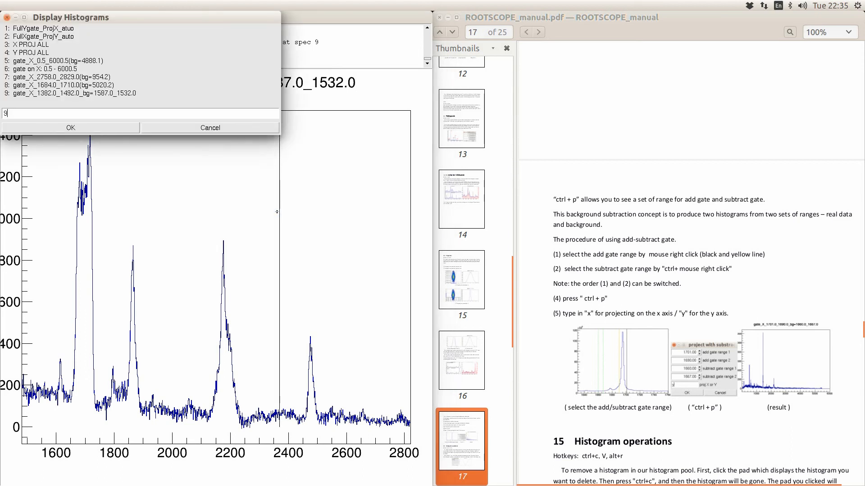
text(, 8)
key(Return)
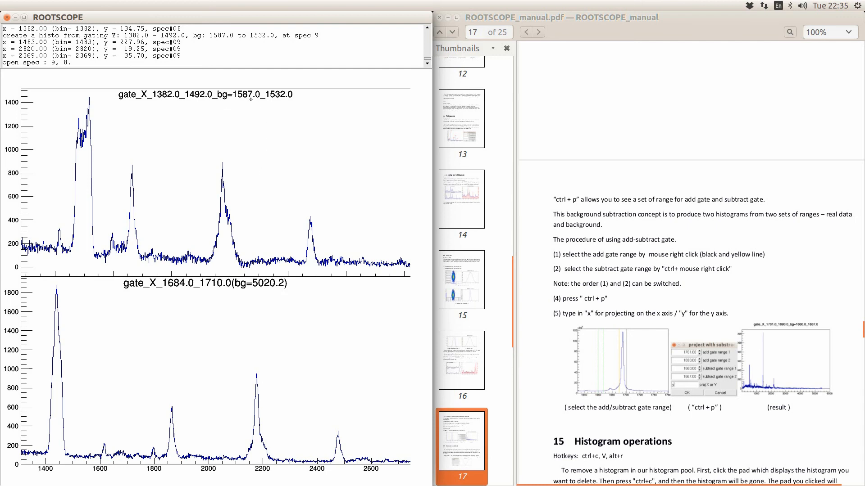
- Scroll the manual to section 15, Histogram operations
click(588, 293)
scroll(595, 288, down, 3)
scroll(608, 275, down, 2)
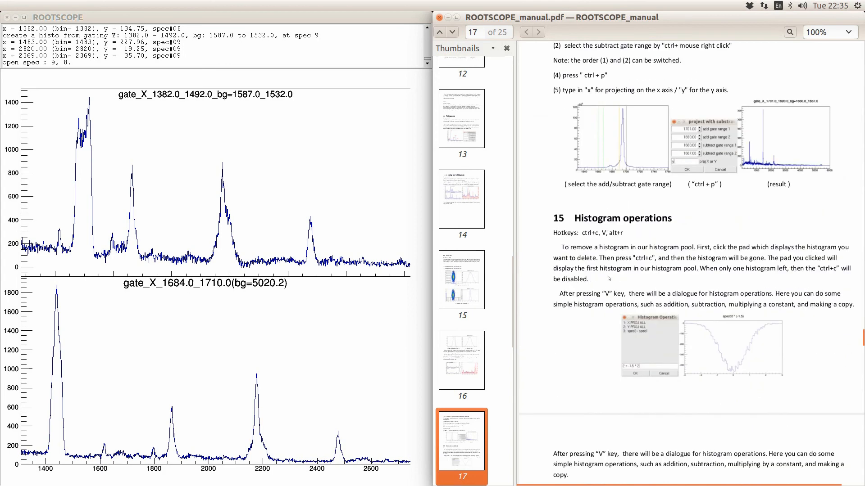